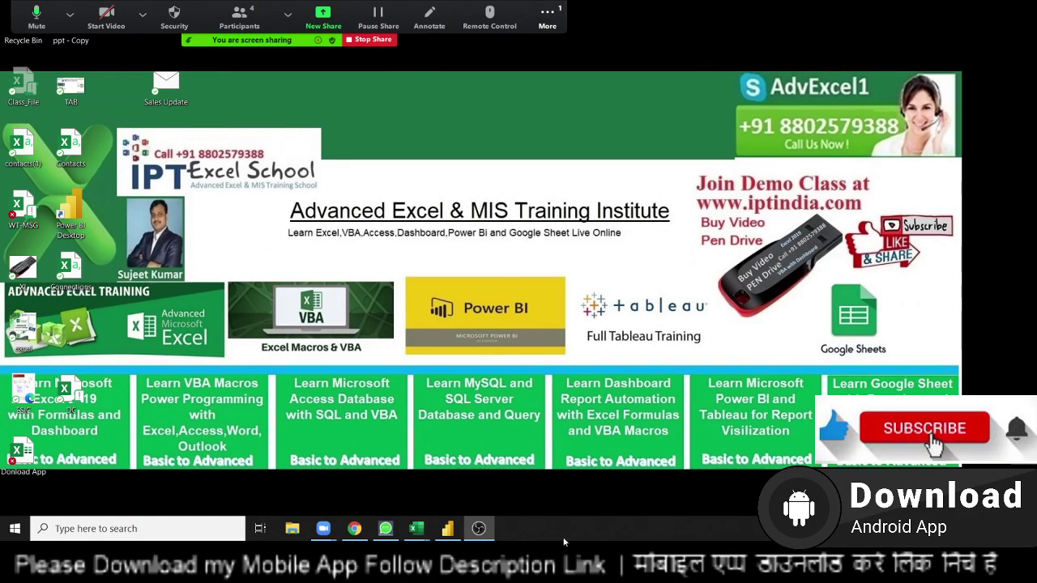
Switch to the Power BI Desktop window showing its blank report page.
left_click(455, 529)
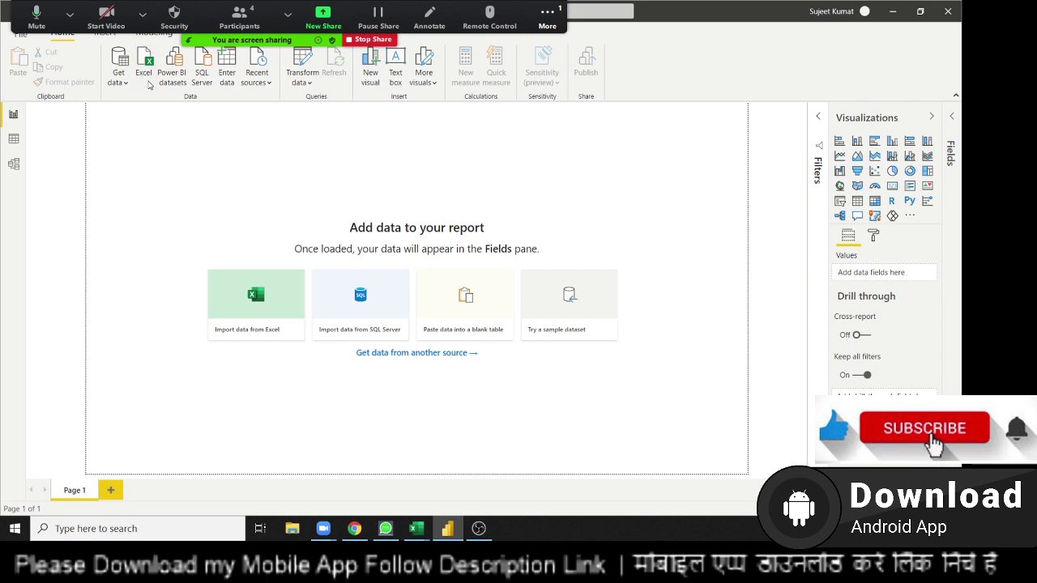
Import from Excel by choosing the DataP (2) workbook to reach the Navigator.
left_click(146, 73)
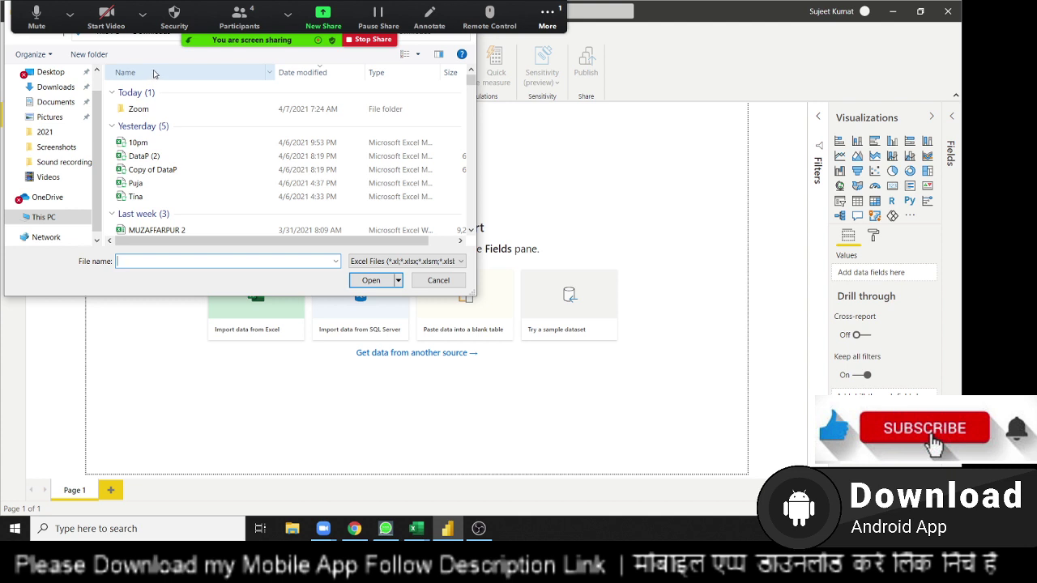
left_click(145, 156)
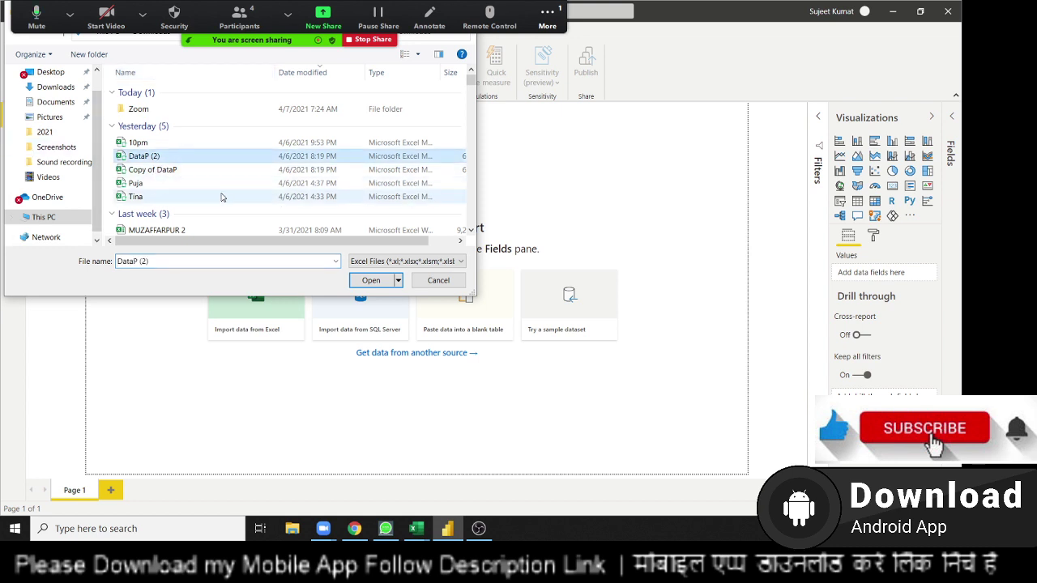
left_click(374, 282)
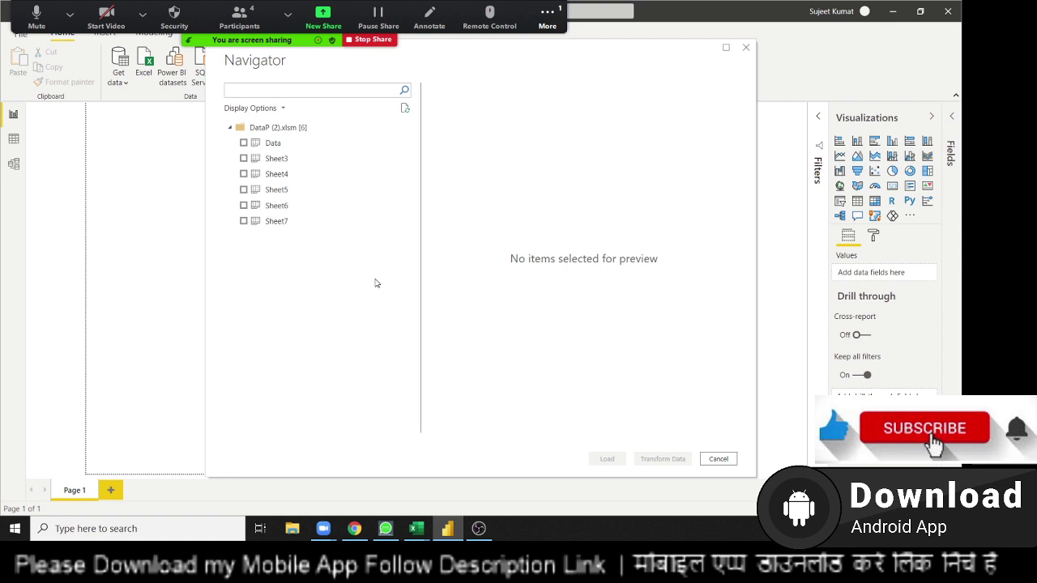
Preview and tick the Data sheet, glance at the meeting participants list, then load the sheet.
left_click(270, 144)
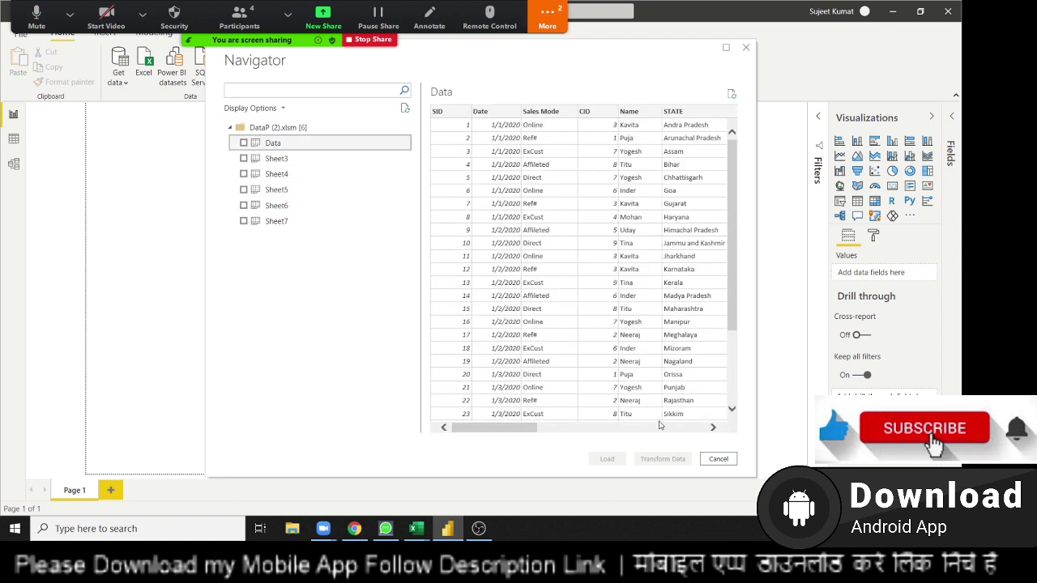
left_click(244, 143)
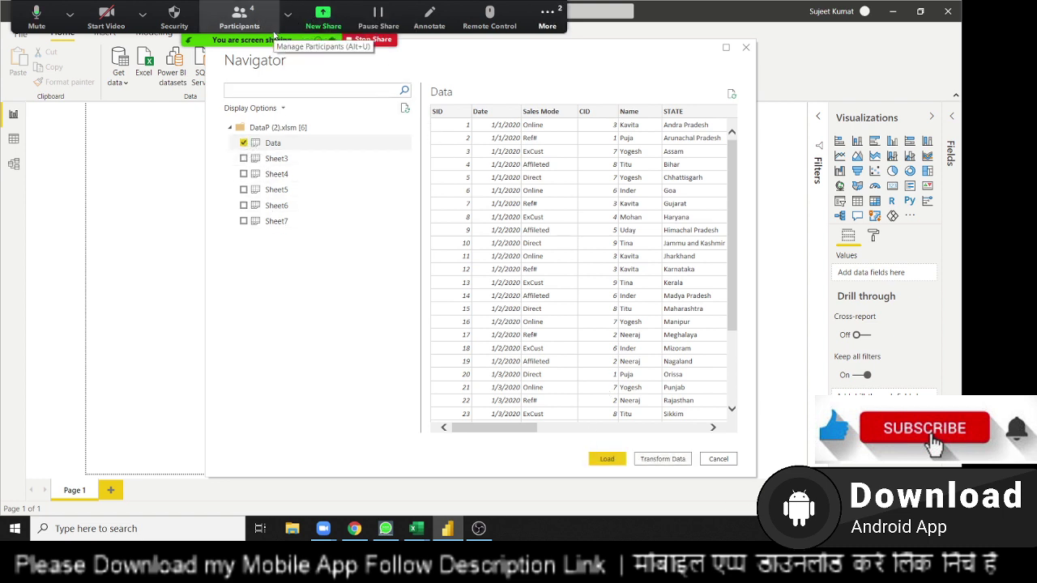
left_click(250, 23)
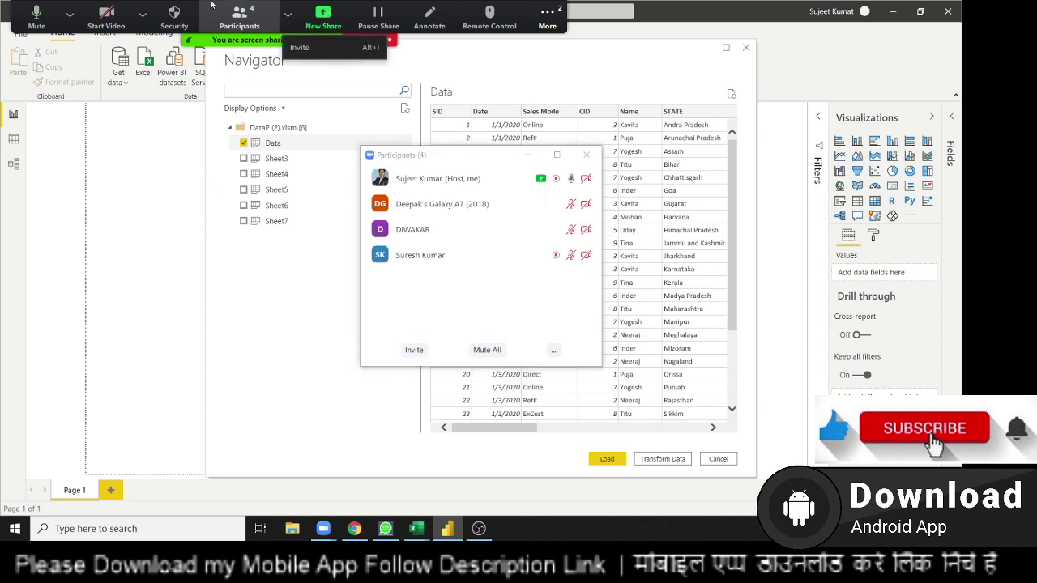
mouse_move(465, 237)
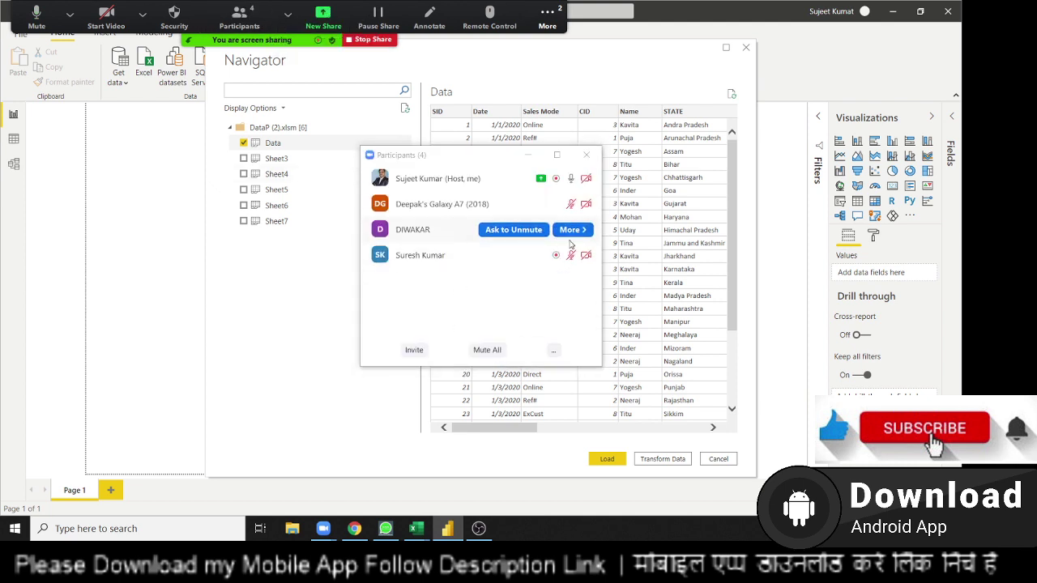
left_click(572, 231)
left_click(587, 155)
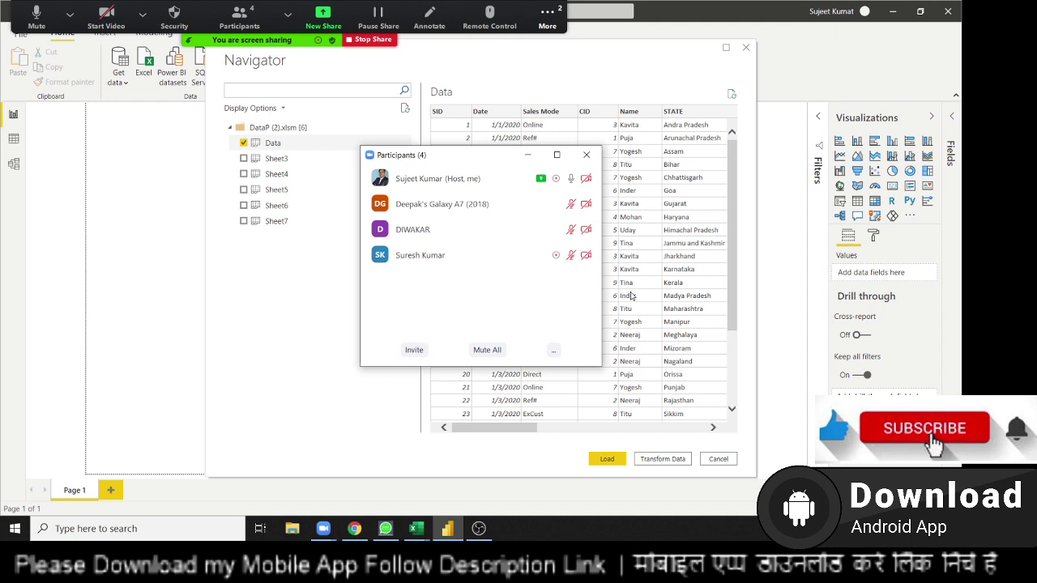
left_click(586, 155)
left_click(614, 457)
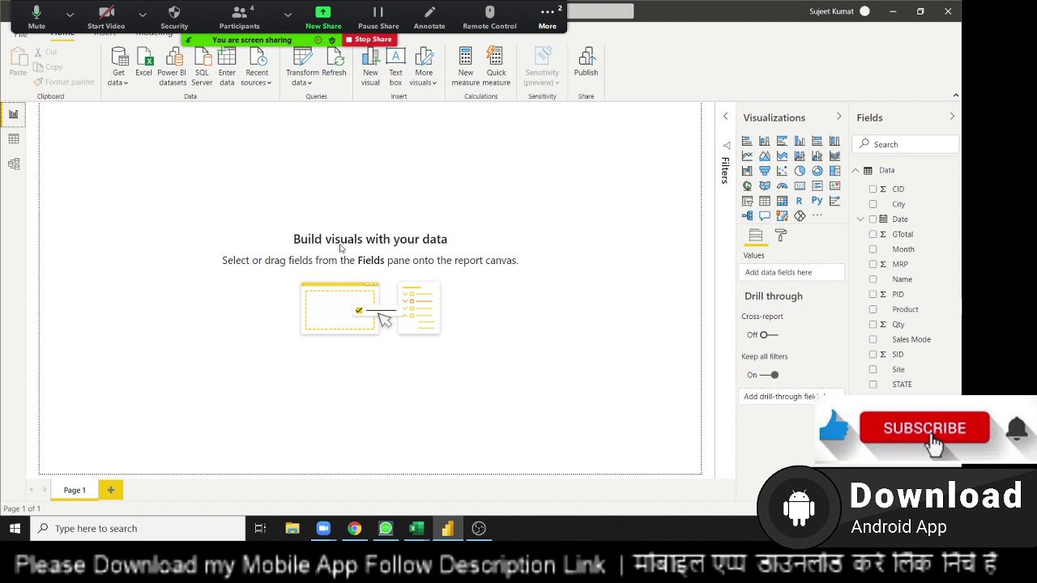
Inspect the loaded Data table's rows in Data view, then return to Report view.
left_click(11, 140)
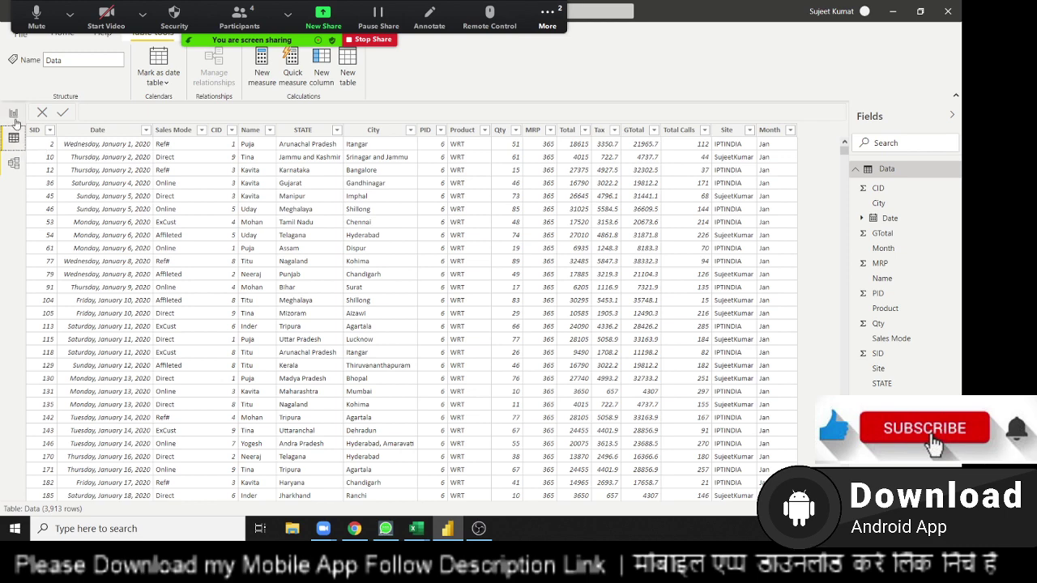
left_click(14, 115)
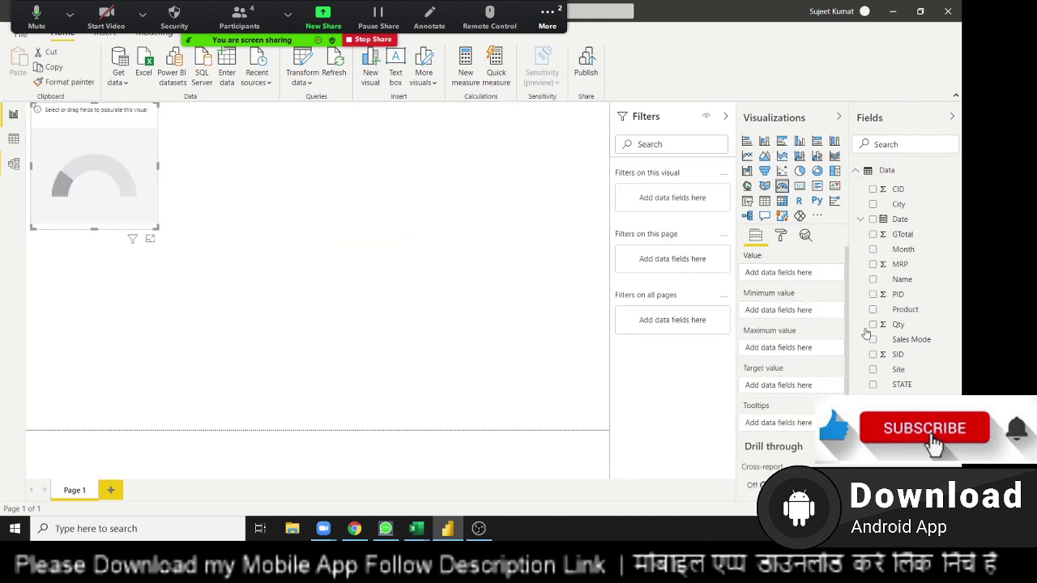
Put Qty in the gauge's value (199K total) and fit it into a small top-left box.
left_click_drag(905, 336, 112, 202)
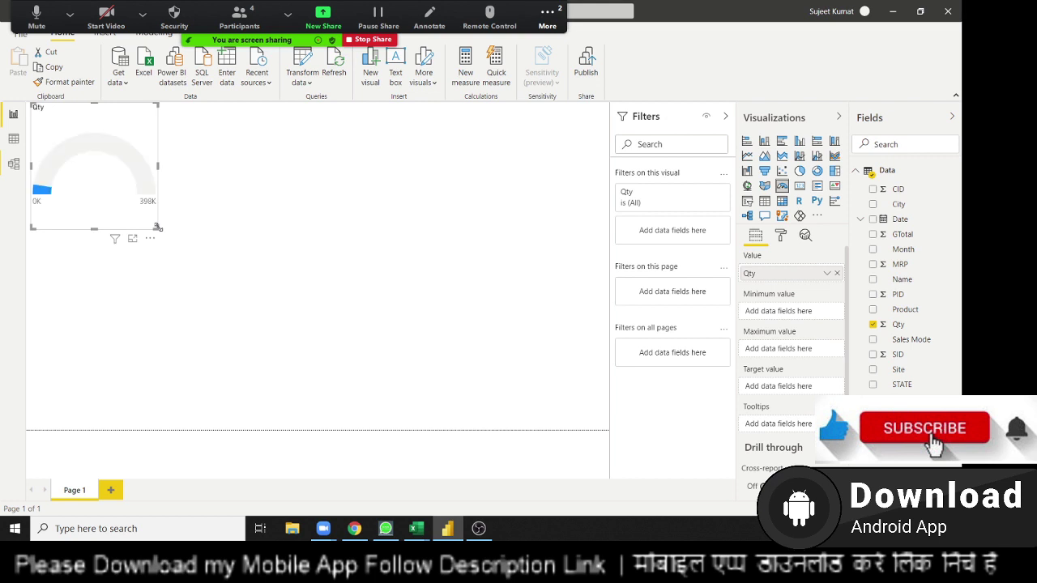
mouse_move(121, 118)
left_mouse_down()
mouse_move(126, 142)
mouse_move(115, 121)
left_mouse_up()
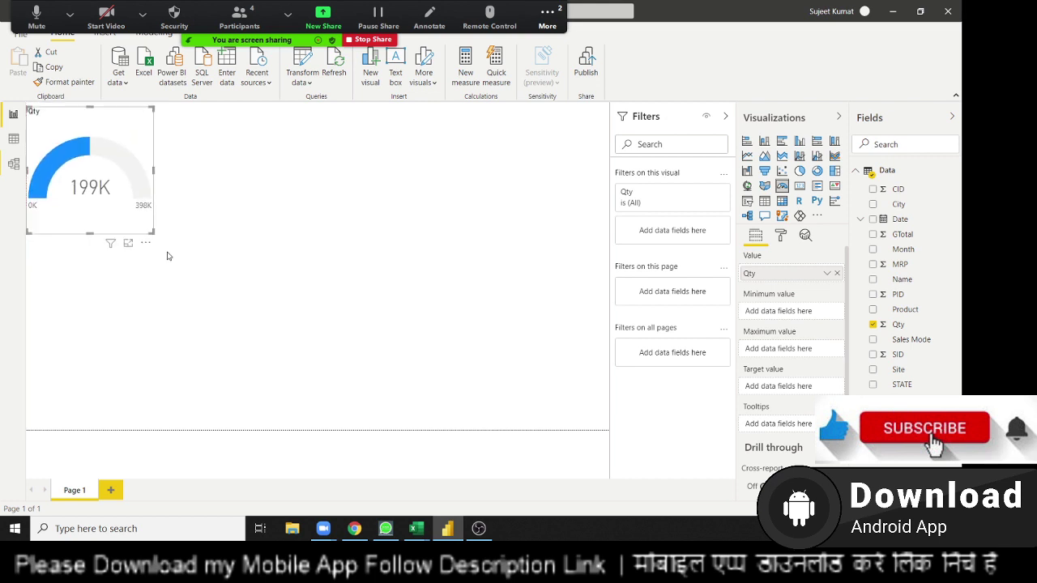
mouse_move(154, 234)
left_mouse_down()
mouse_move(177, 180)
mouse_move(150, 178)
left_mouse_up()
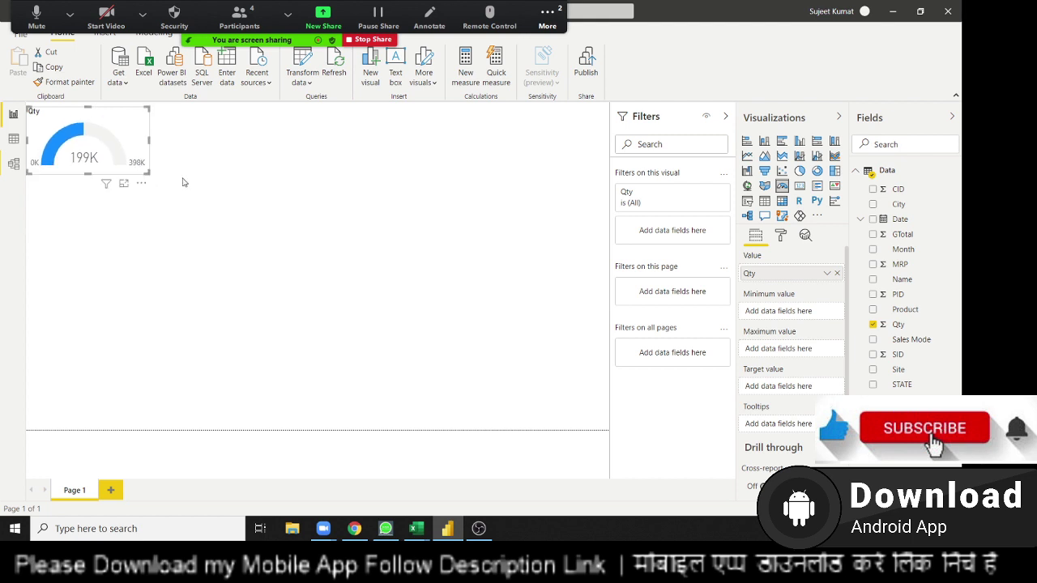
left_click(326, 115)
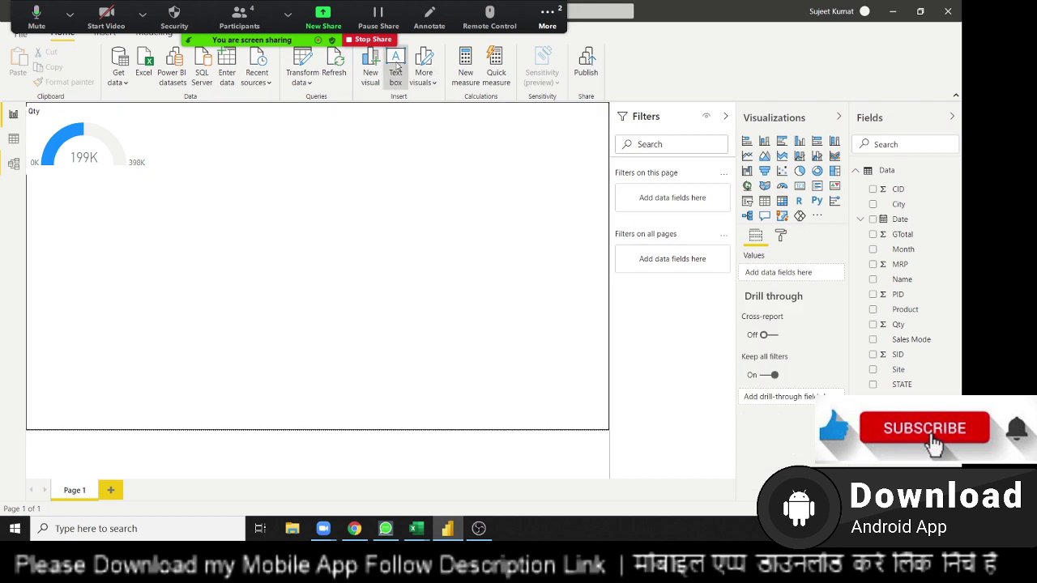
Add a text box with 20 pt bold underlined text 'Monthly Salese Compaired'.
left_click(398, 65)
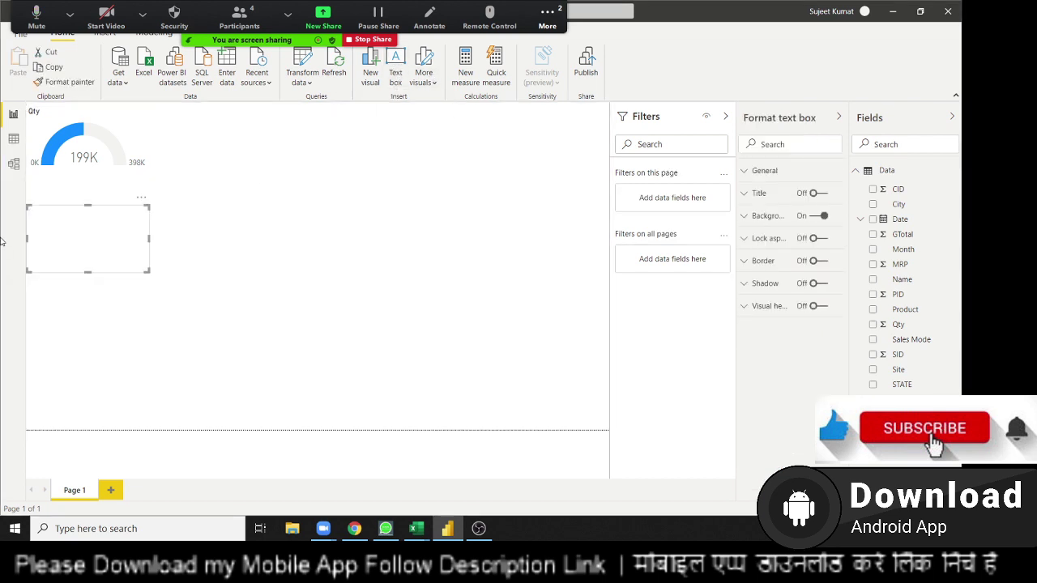
left_click(65, 232)
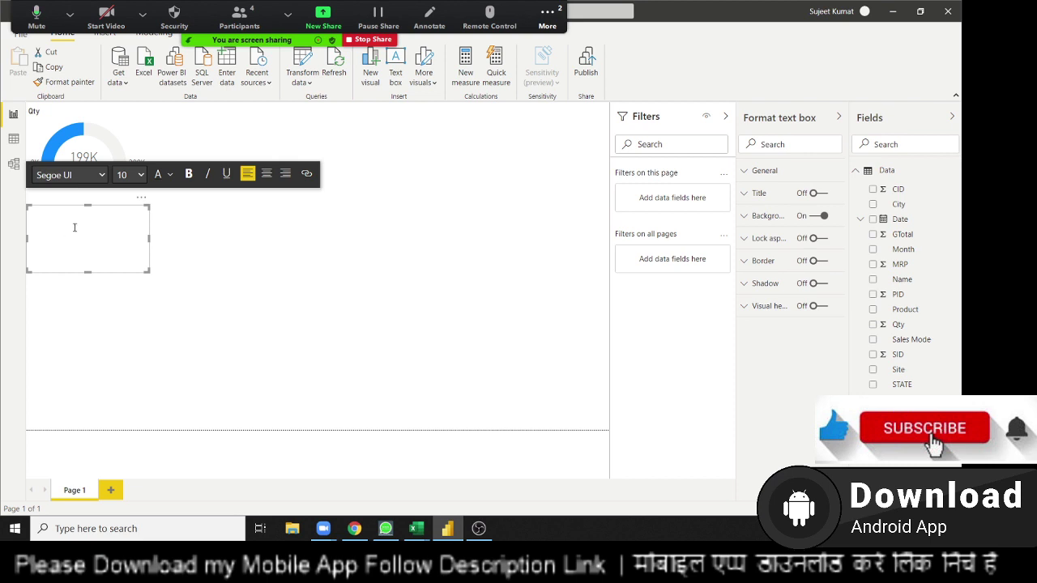
left_click(140, 175)
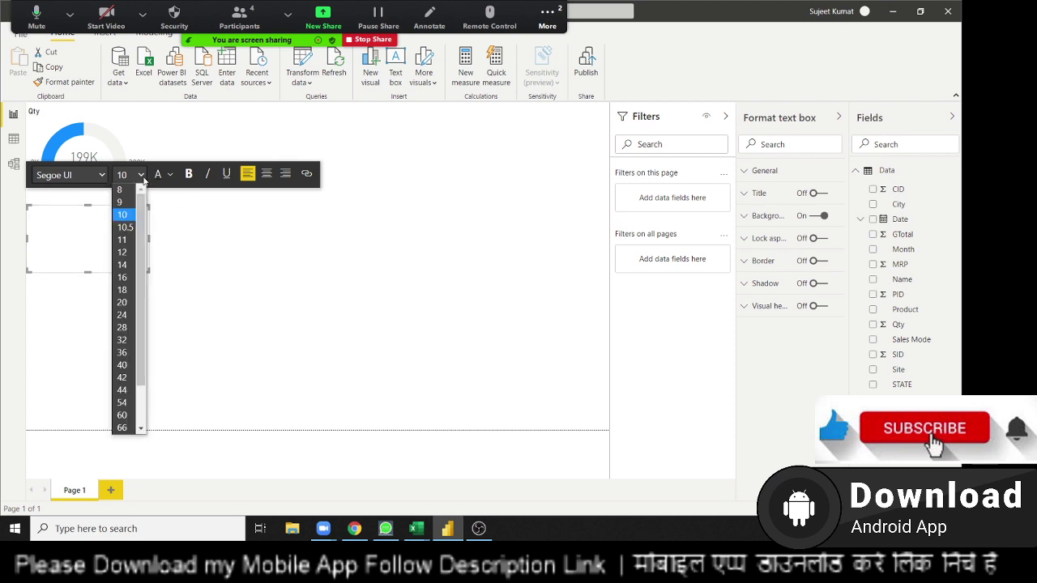
left_click(122, 302)
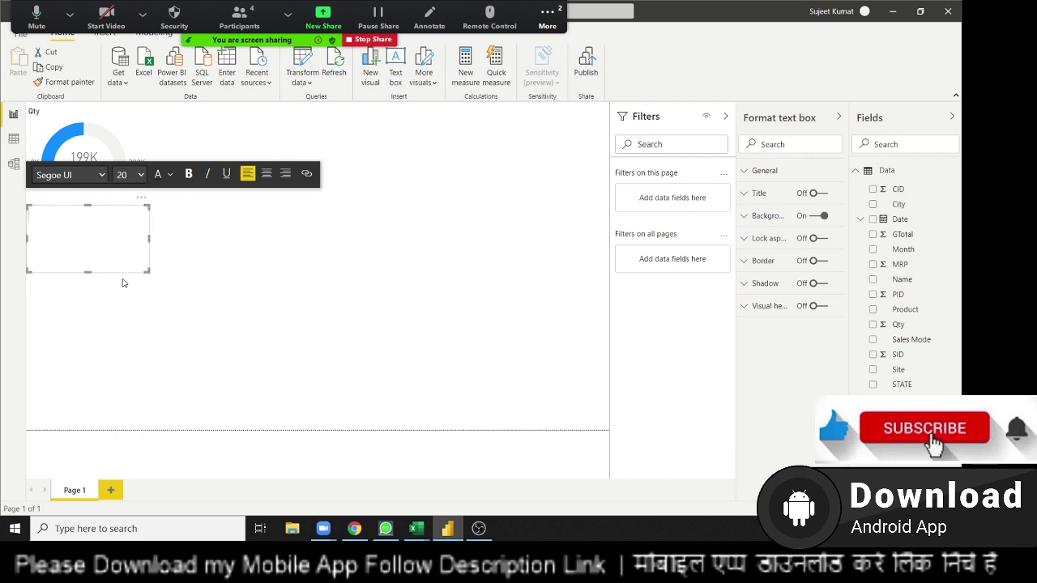
left_click(188, 175)
left_click(226, 175)
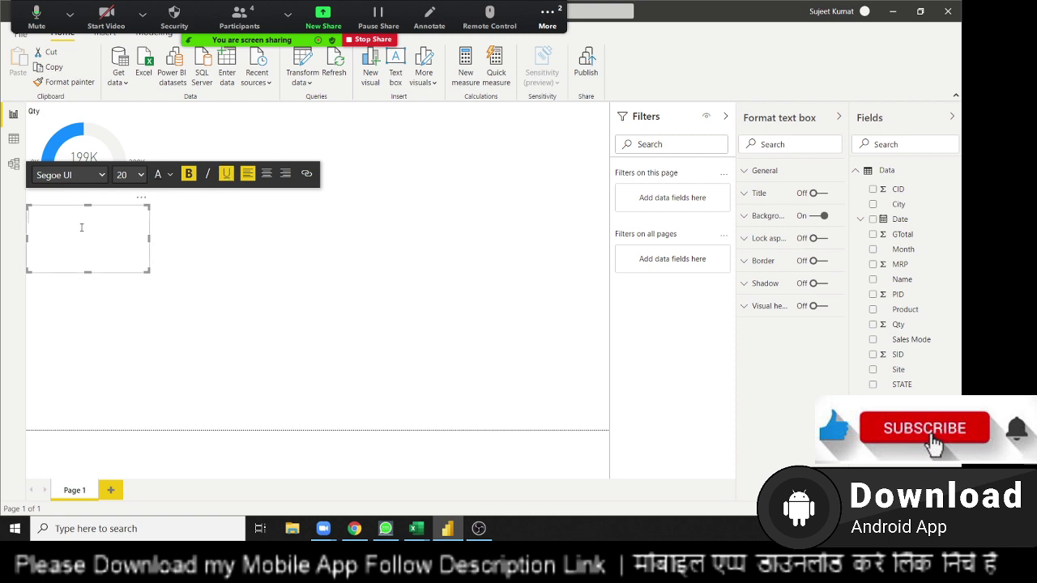
type("Mon")
type("thly")
type(" Sales")
type("e")
type(" C")
type("om")
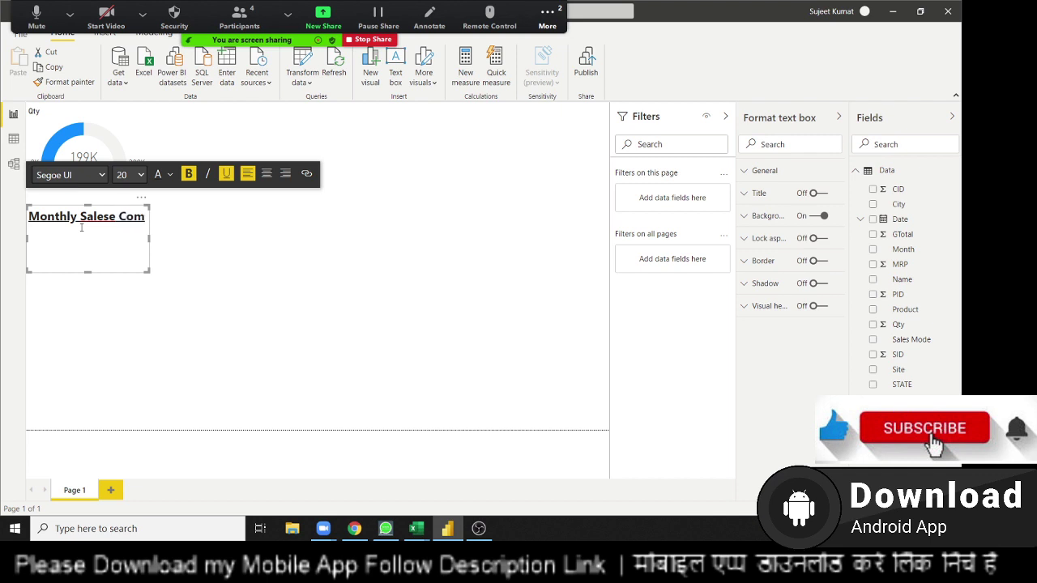
type("paire")
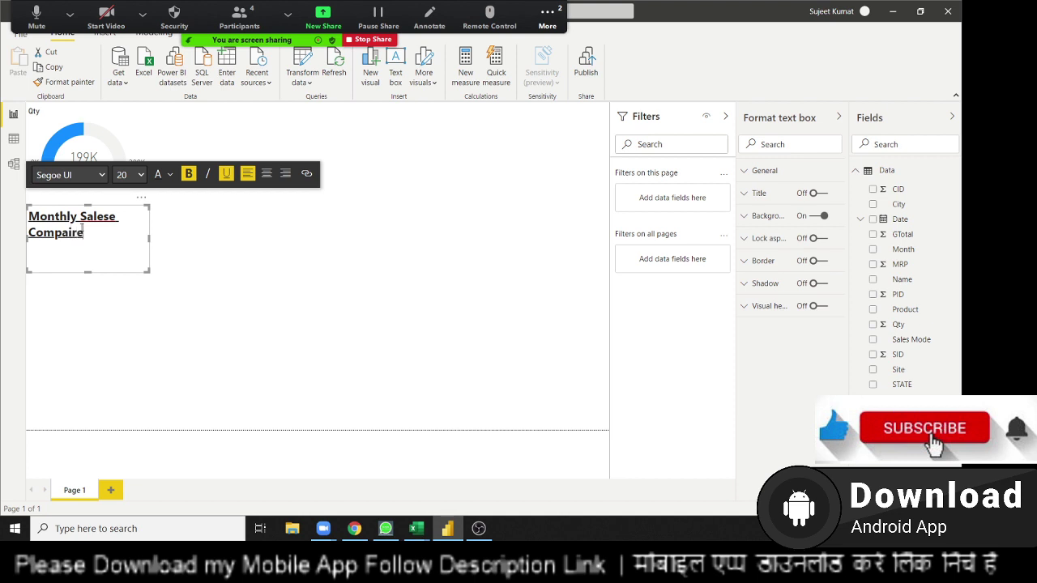
type("d")
Widen the title box to a single line and colour the title text dark blue.
left_click_drag(148, 237, 403, 243)
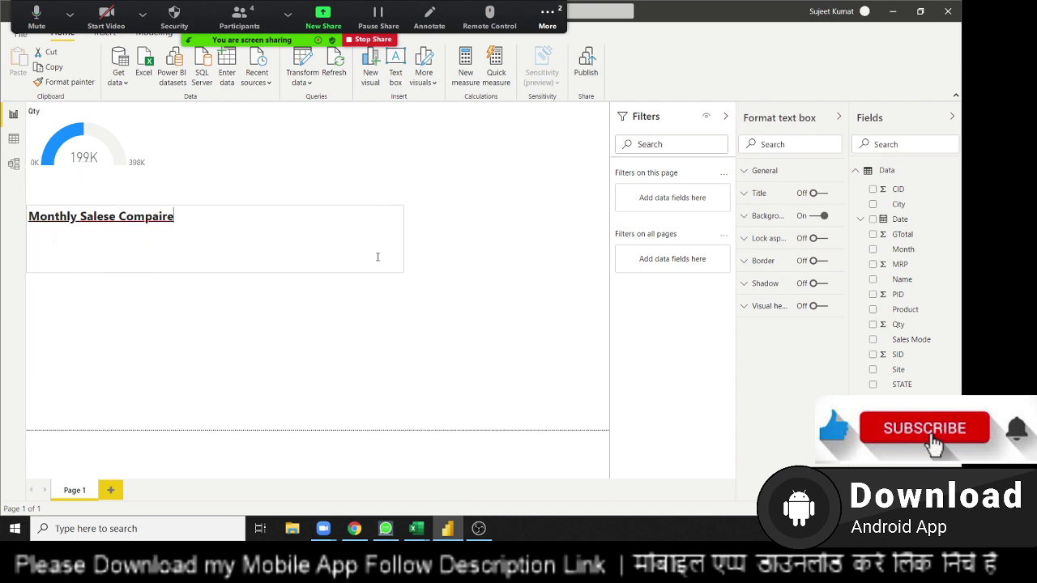
left_click_drag(175, 217, 73, 213)
left_click(207, 227)
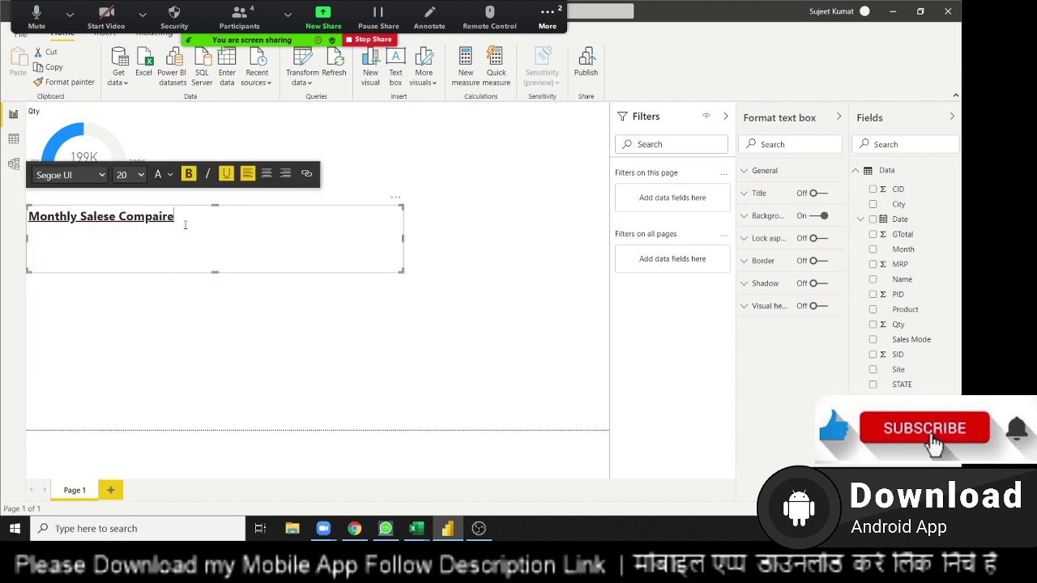
left_click_drag(175, 217, 26, 212)
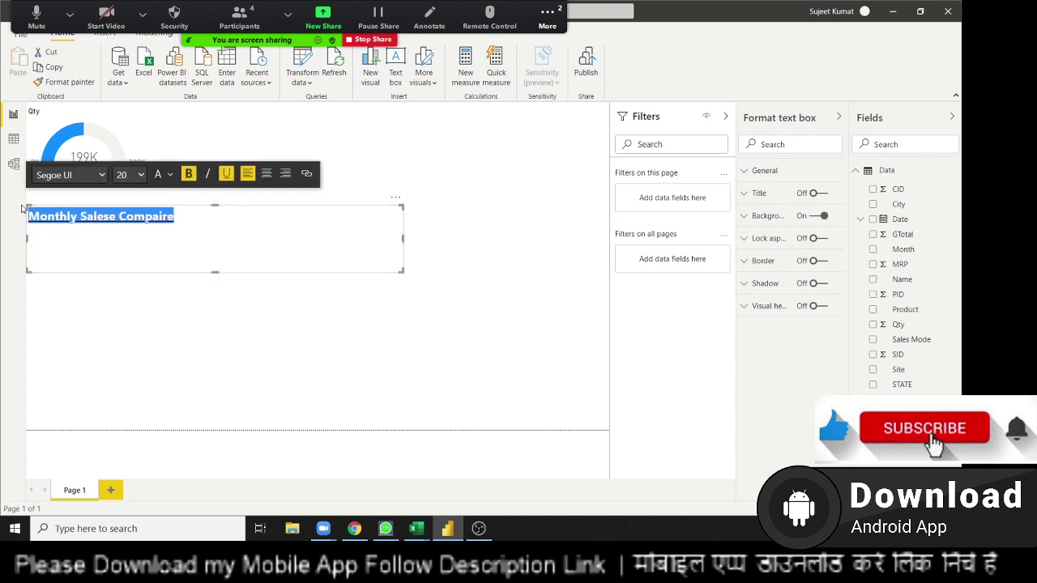
left_click(169, 176)
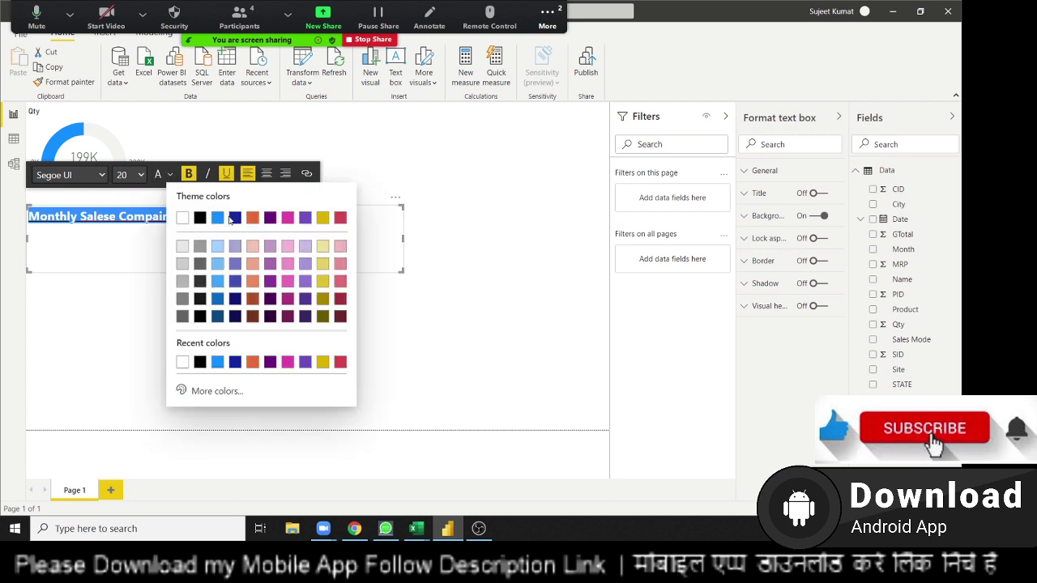
left_click(233, 219)
left_click(209, 217)
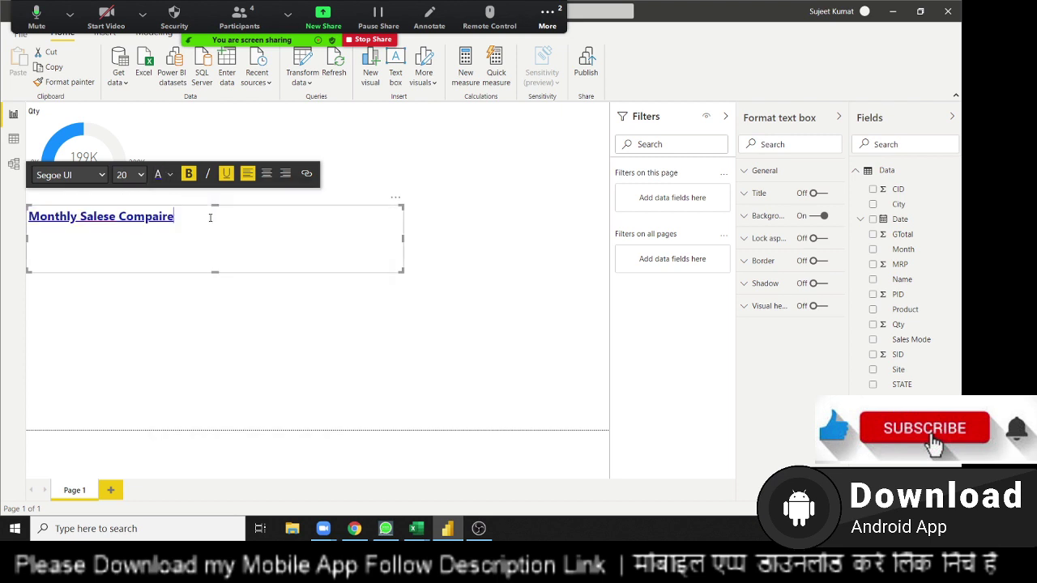
Enlarge the title to 40 pt and shrink its box to fit the text.
left_click_drag(174, 217, 5, 208)
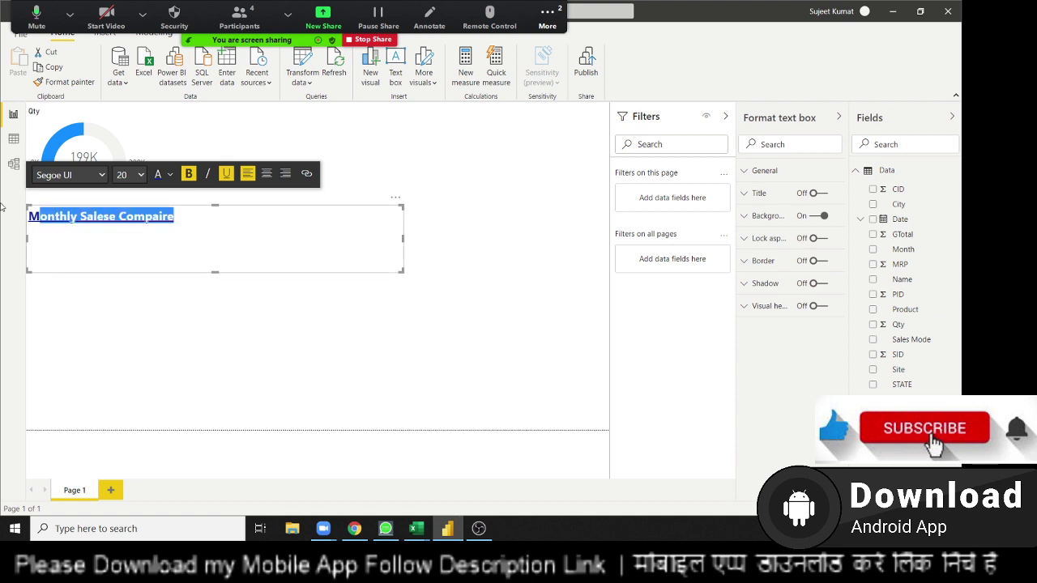
left_click(140, 175)
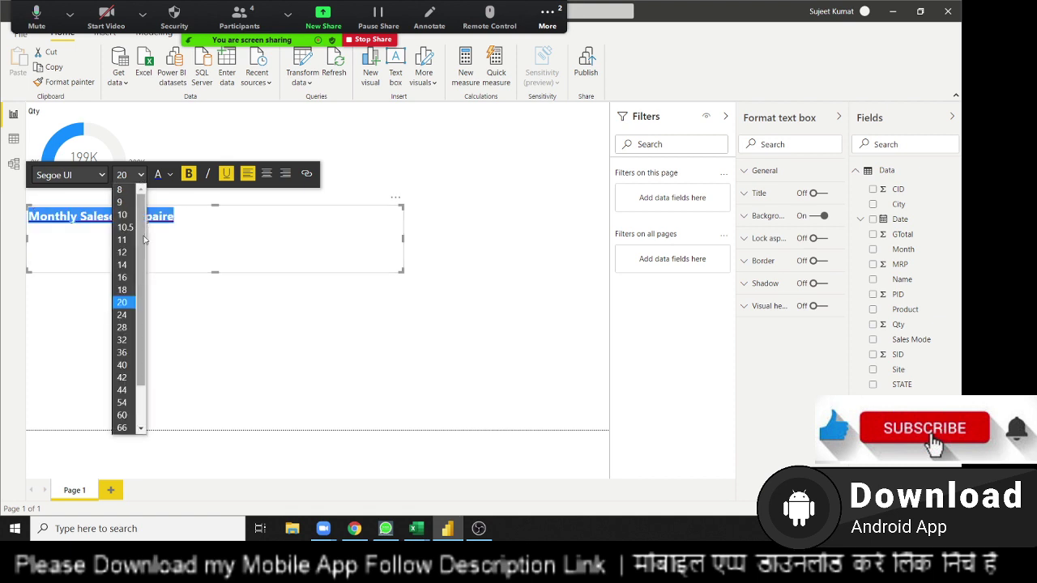
left_click(123, 365)
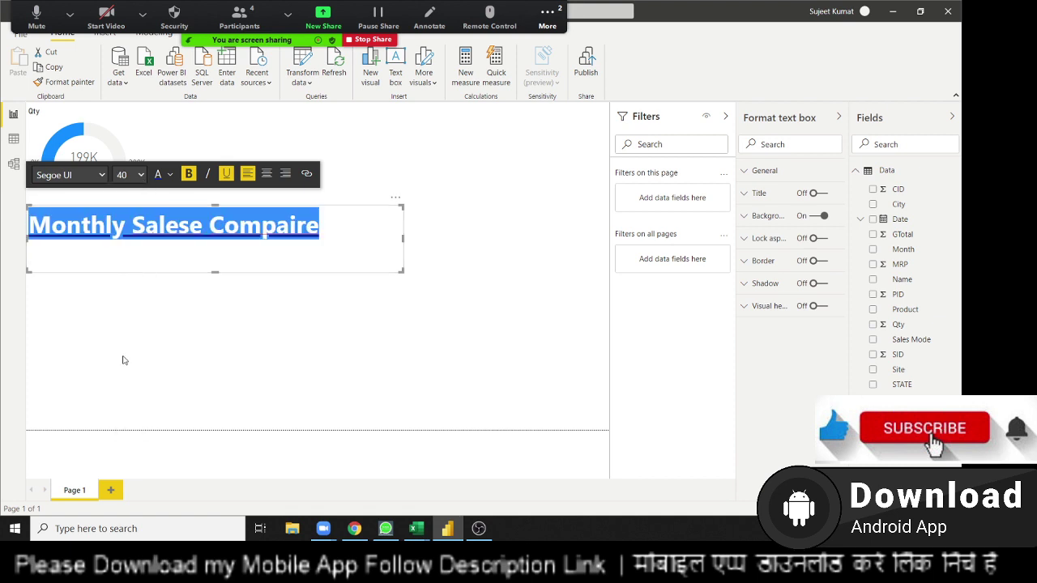
left_click_drag(399, 271, 322, 247)
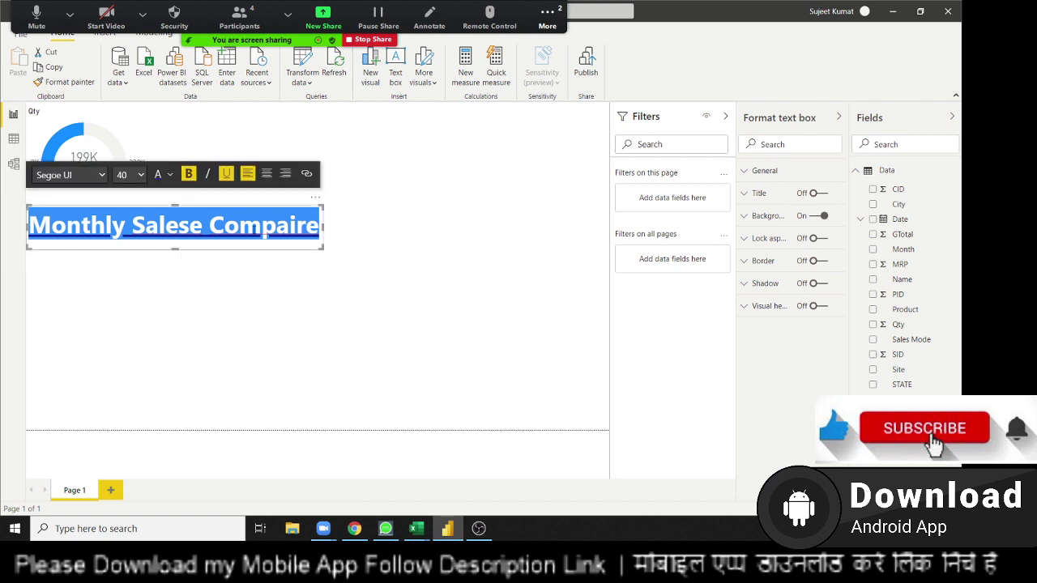
Remove the extra 'e' from 'Salese' and move the title to the top beside the Qty gauge.
left_click(258, 233)
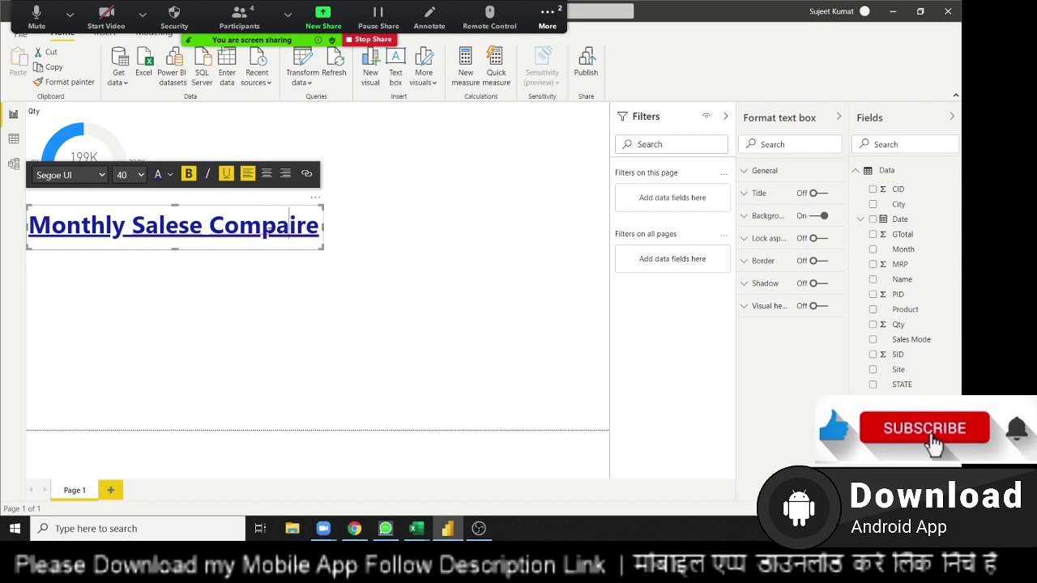
left_click(178, 225)
key("BackSpace")
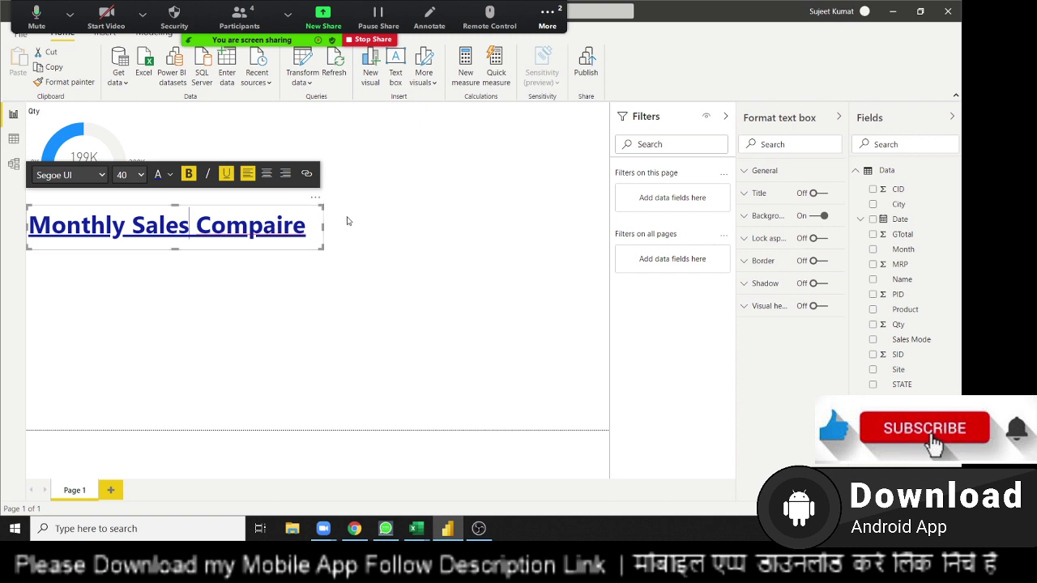
left_click(314, 254)
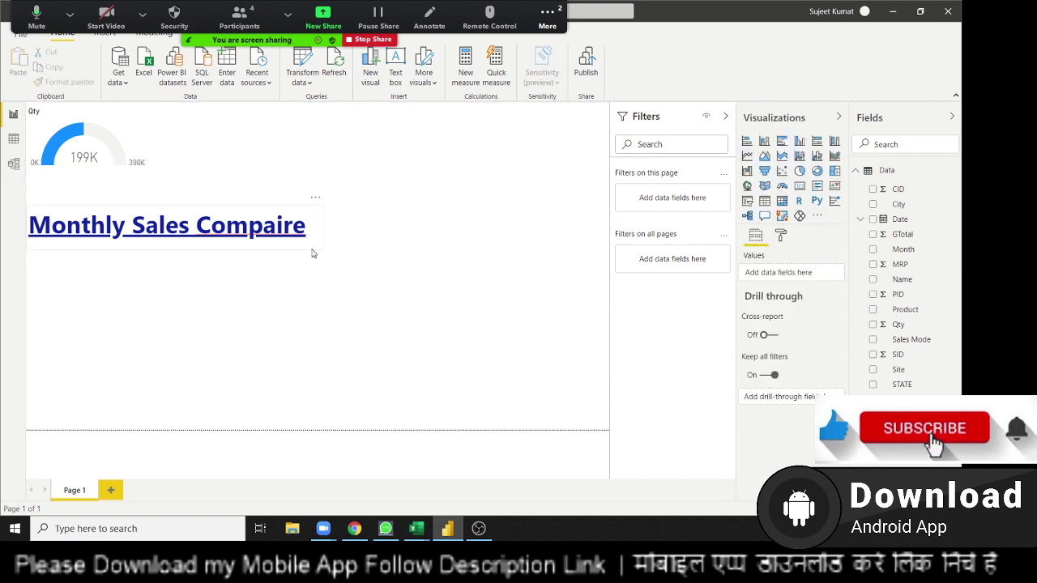
left_click(314, 253)
mouse_move(315, 252)
left_mouse_down()
mouse_move(452, 192)
mouse_move(442, 152)
left_mouse_up()
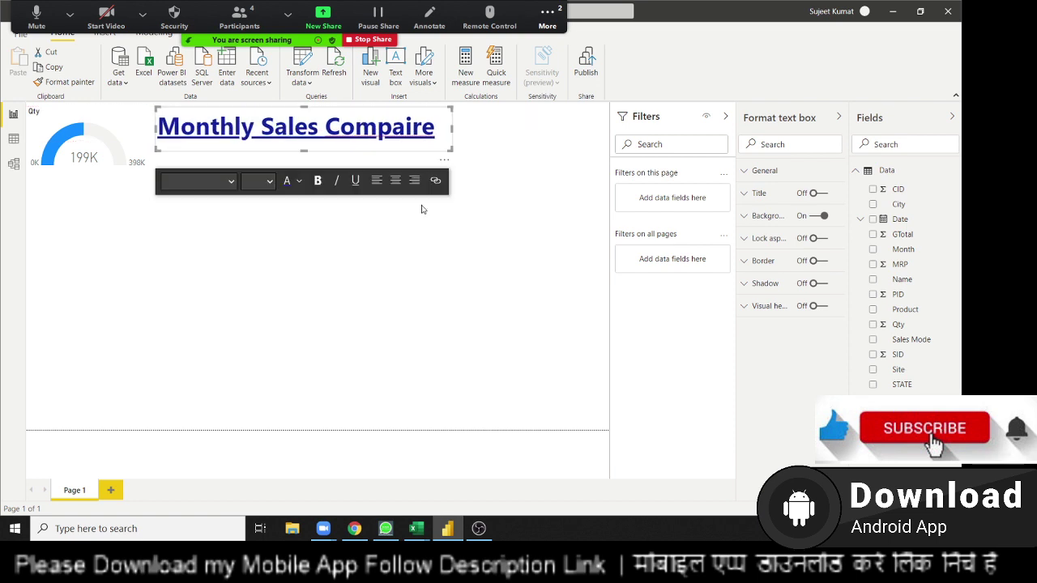
left_click(228, 268)
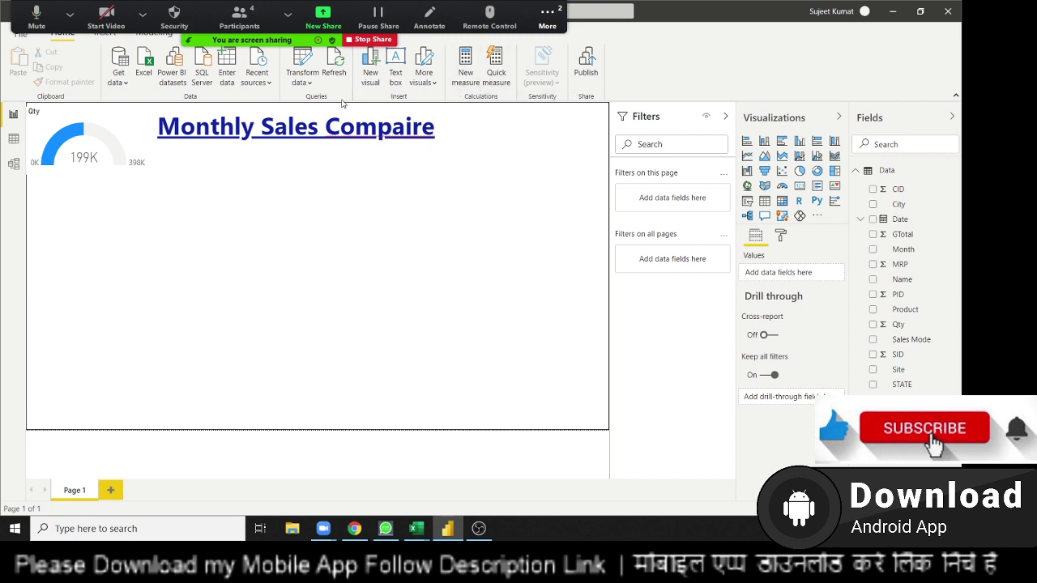
Add a 28 pt text box reading '2020', shrink it to fit, and place it under the title.
left_click(396, 64)
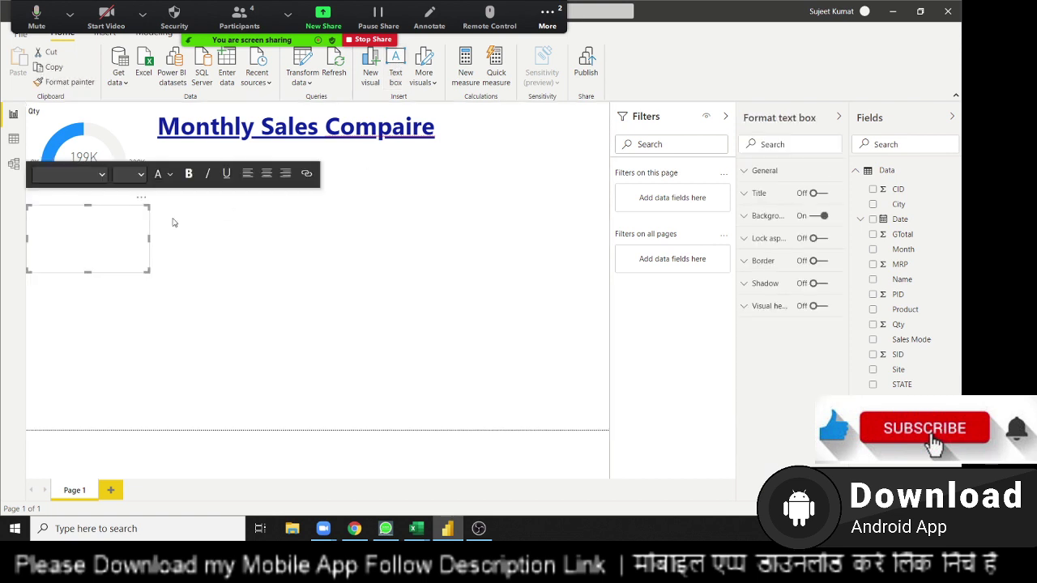
left_click(139, 175)
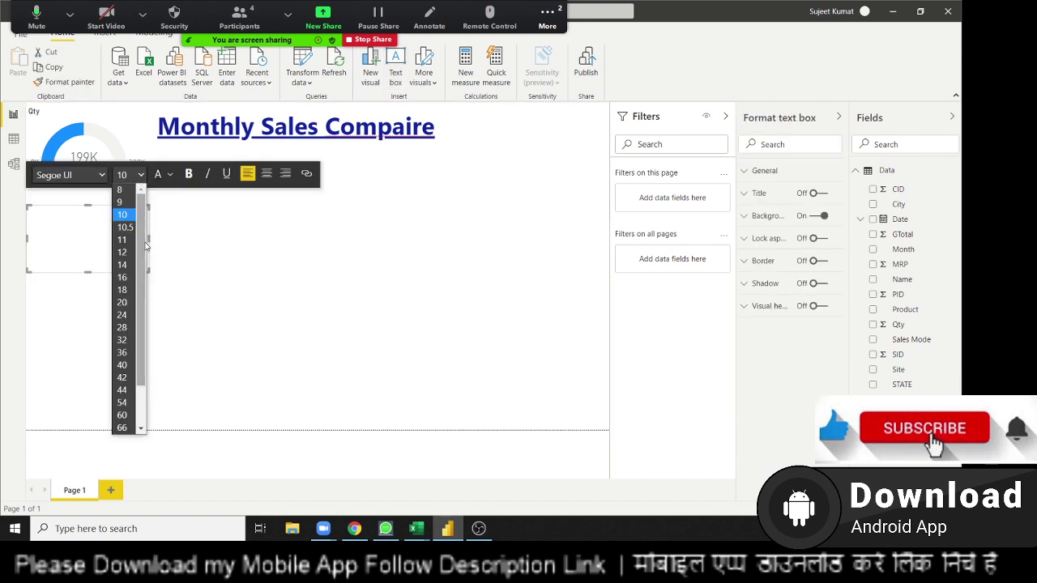
left_click(121, 328)
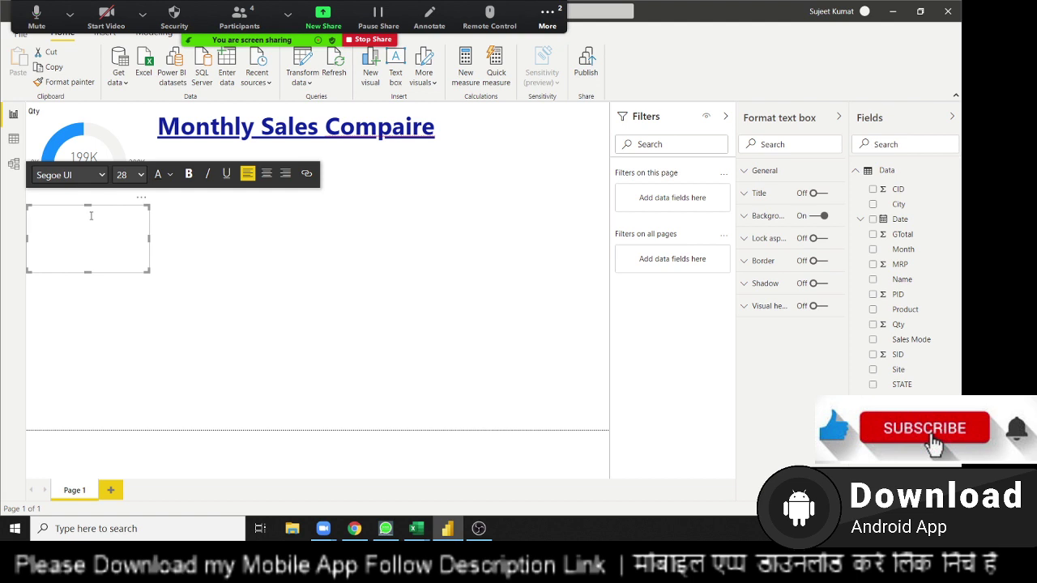
type("2020")
mouse_move(147, 272)
left_mouse_down()
mouse_move(81, 243)
mouse_move(285, 172)
left_mouse_up()
left_click(73, 232)
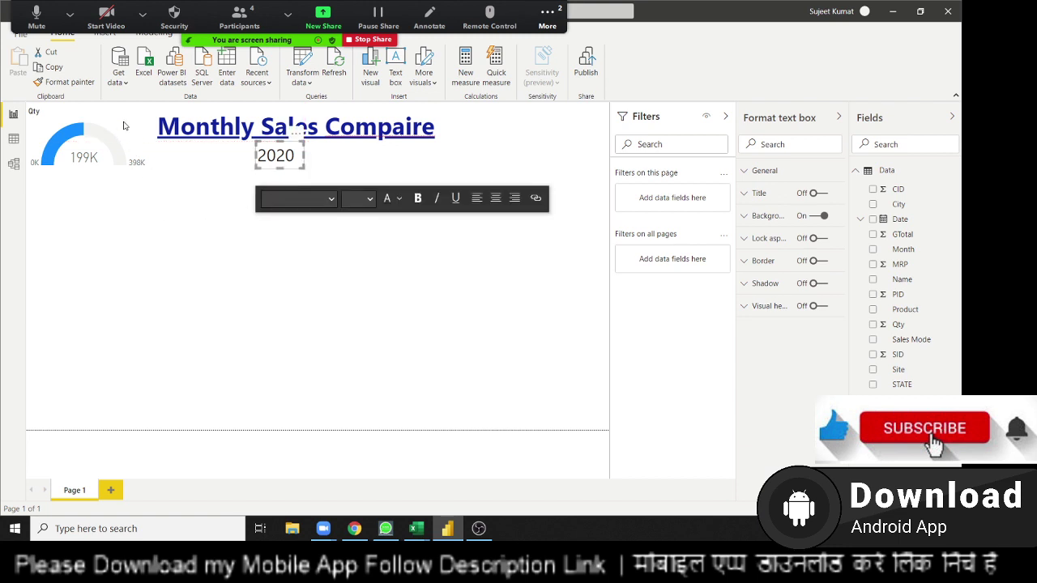
left_click(202, 252)
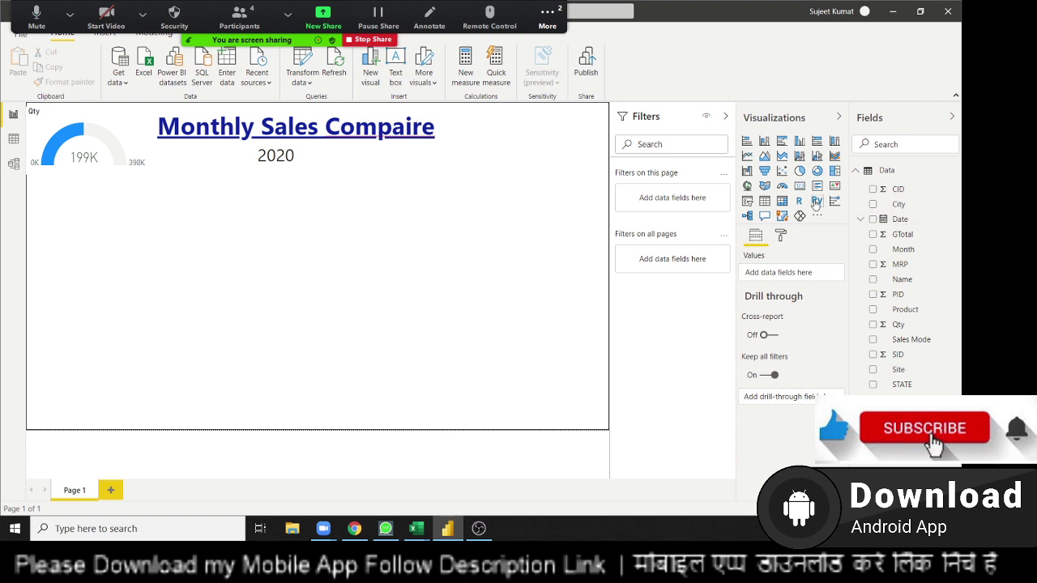
Add a gauge at the top right showing the GTotal sum of 335.14M.
left_click(782, 186)
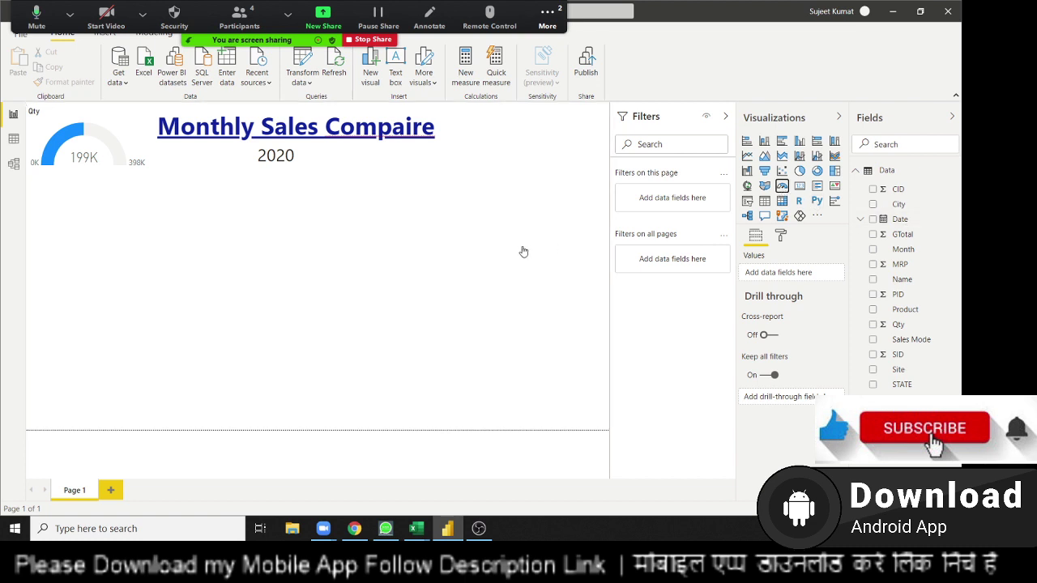
mouse_move(61, 216)
left_mouse_down()
mouse_move(448, 219)
mouse_move(551, 142)
left_mouse_up()
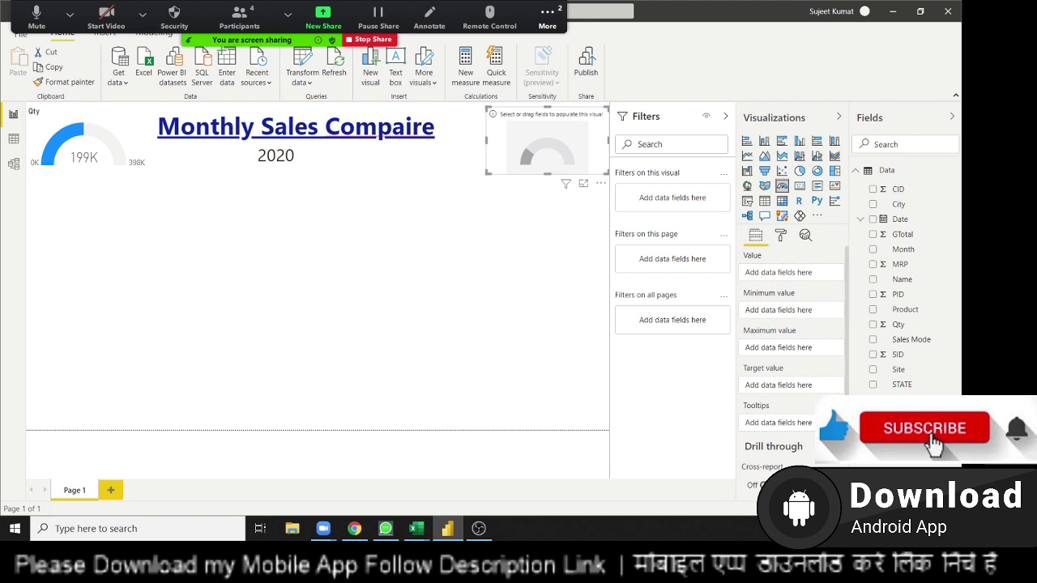
left_click_drag(902, 279, 758, 407)
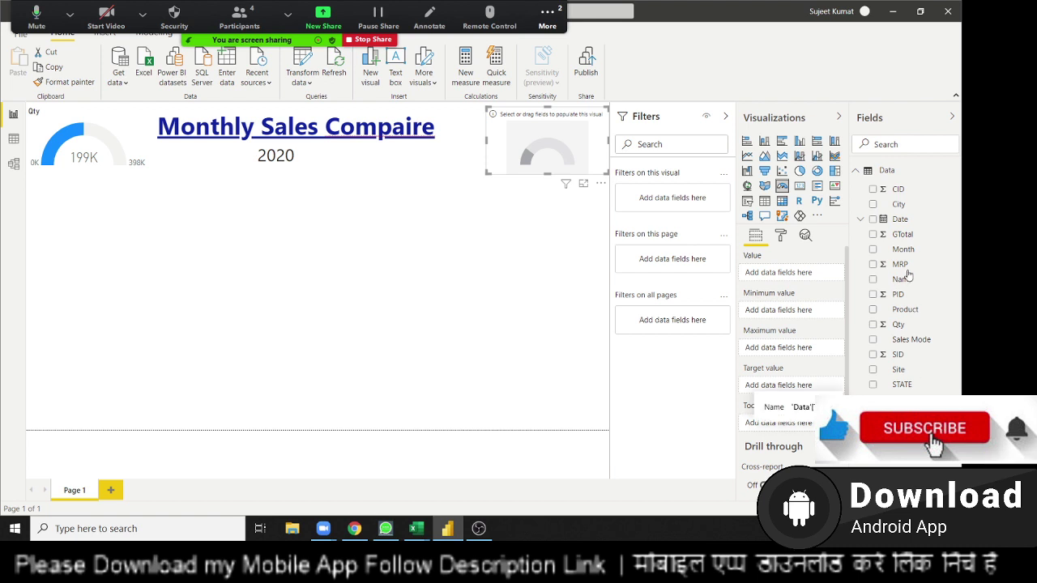
left_click_drag(903, 234, 548, 147)
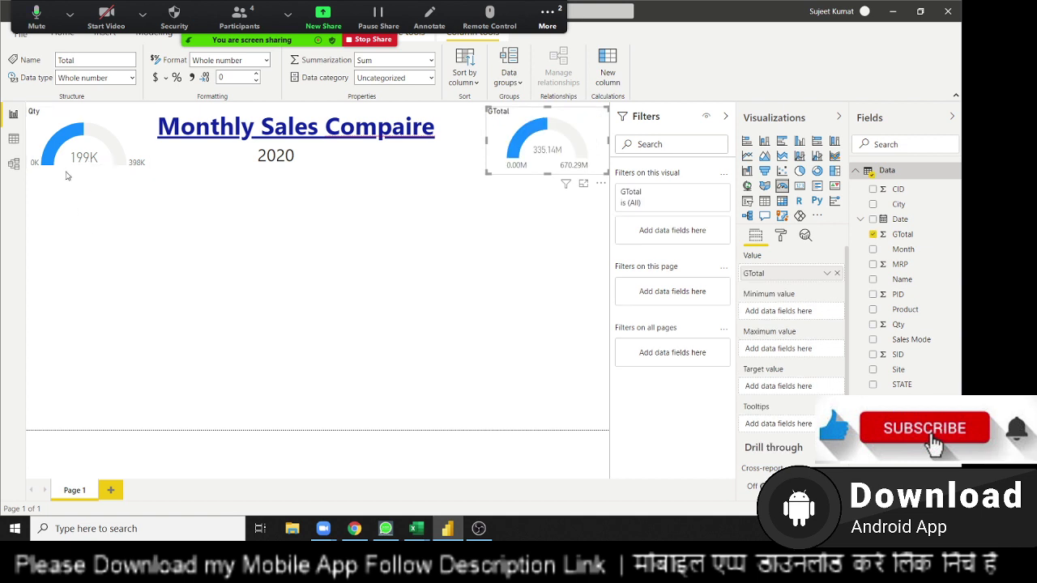
Select the GTotal and Qty gauges in turn to compare them.
left_click(503, 239)
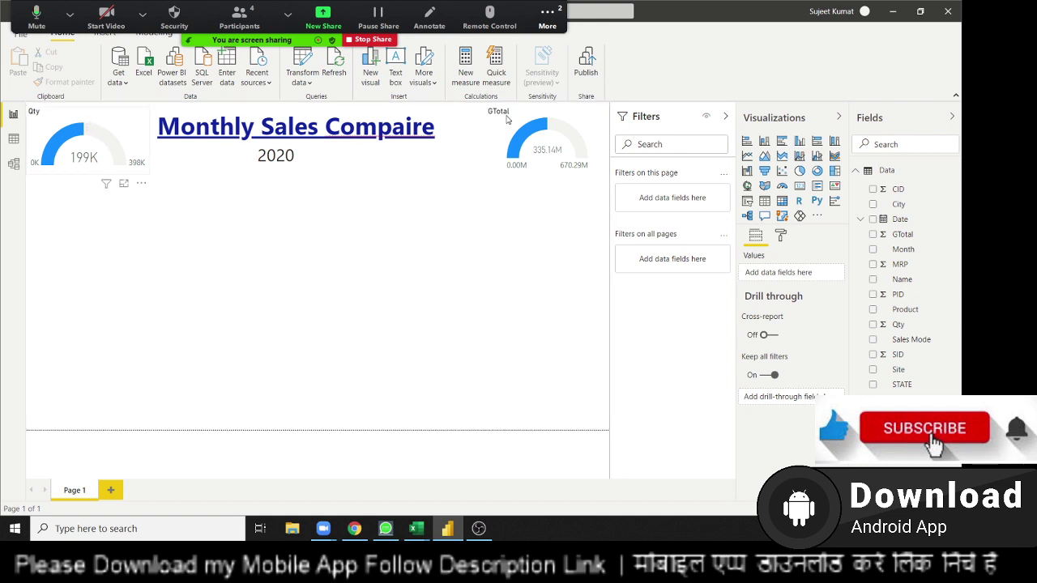
left_click(509, 122)
left_click(115, 128)
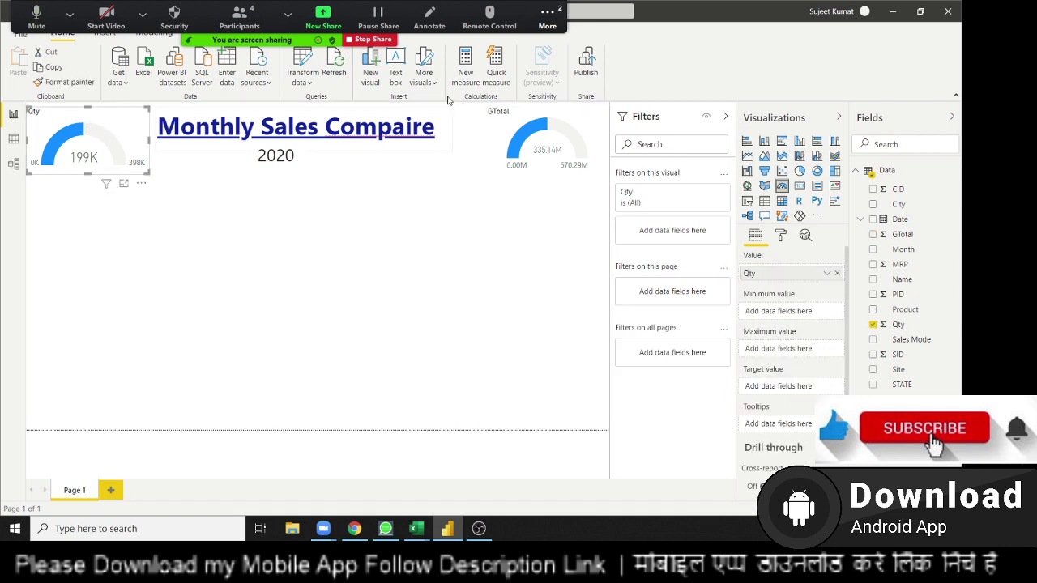
left_click(512, 117)
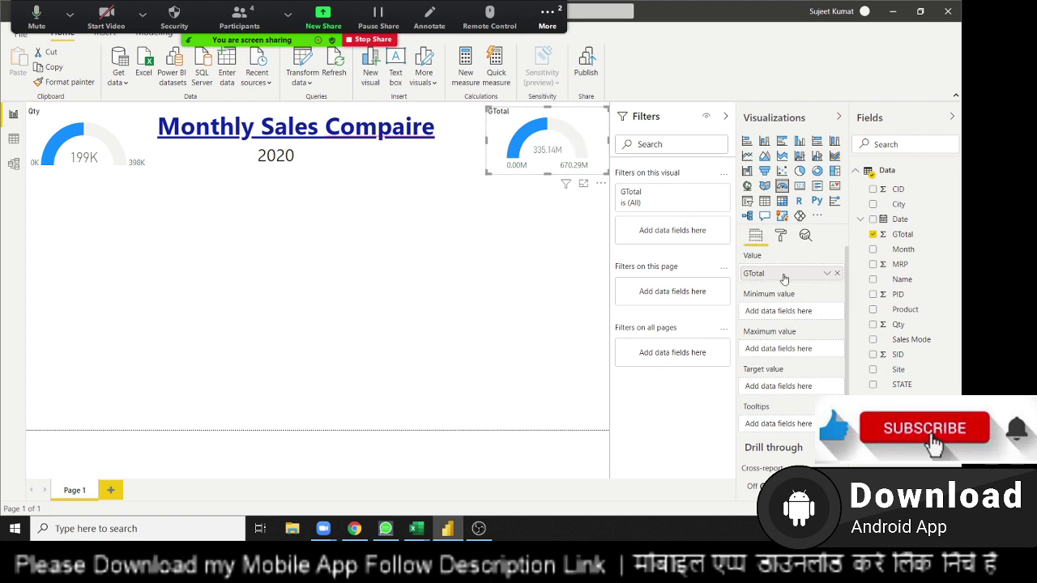
Review the GTotal gauge's data label settings, keeping display units on Auto.
left_click(783, 235)
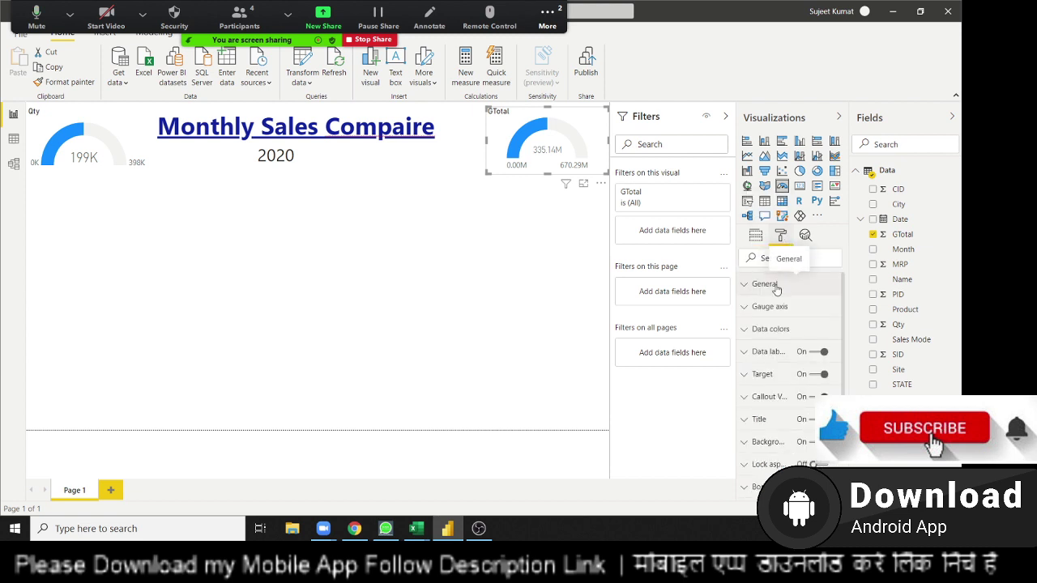
left_click(763, 352)
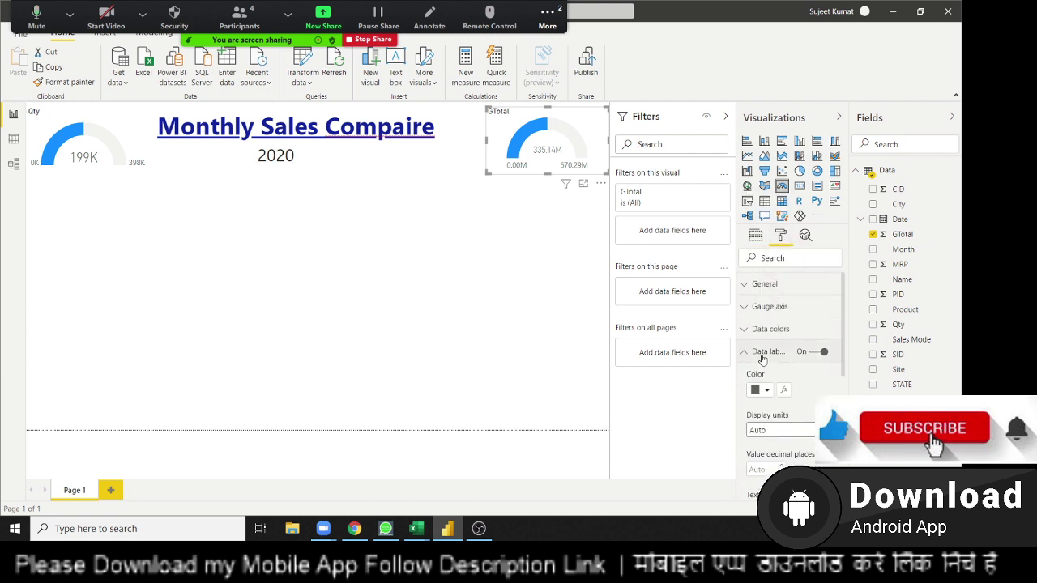
scroll(766, 372, "down", 1)
scroll(766, 376, "down", 1)
scroll(768, 387, "down", 3)
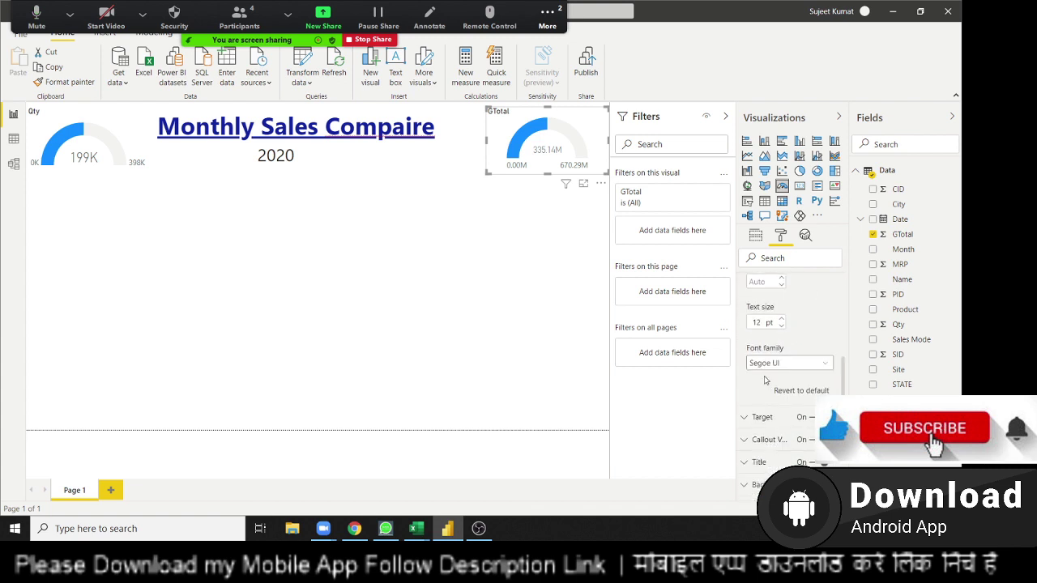
scroll(768, 386, "up", 1)
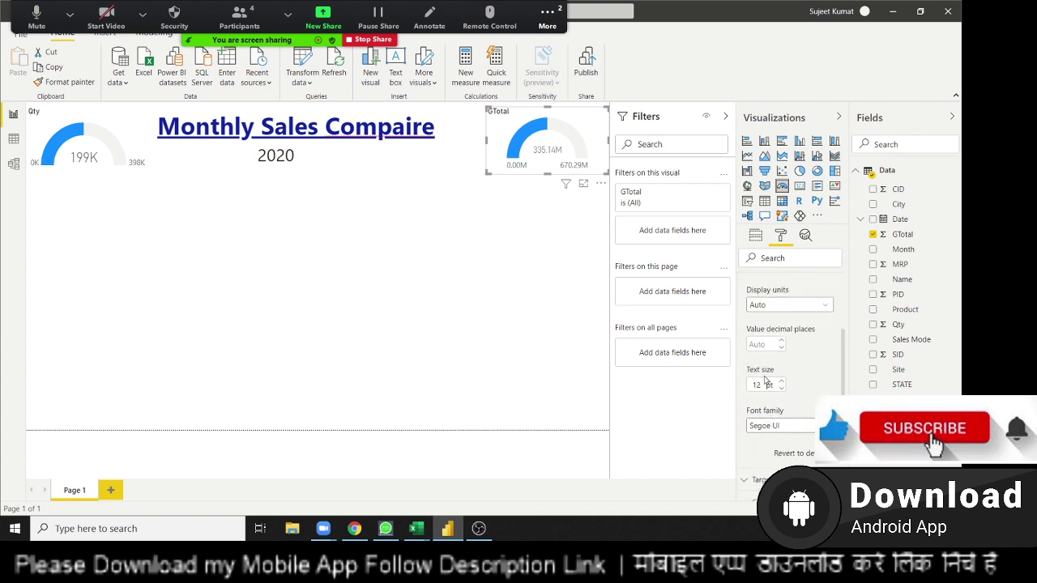
left_click(769, 307)
left_click(770, 306)
scroll(770, 307, "up", 2)
scroll(770, 307, "up", 1)
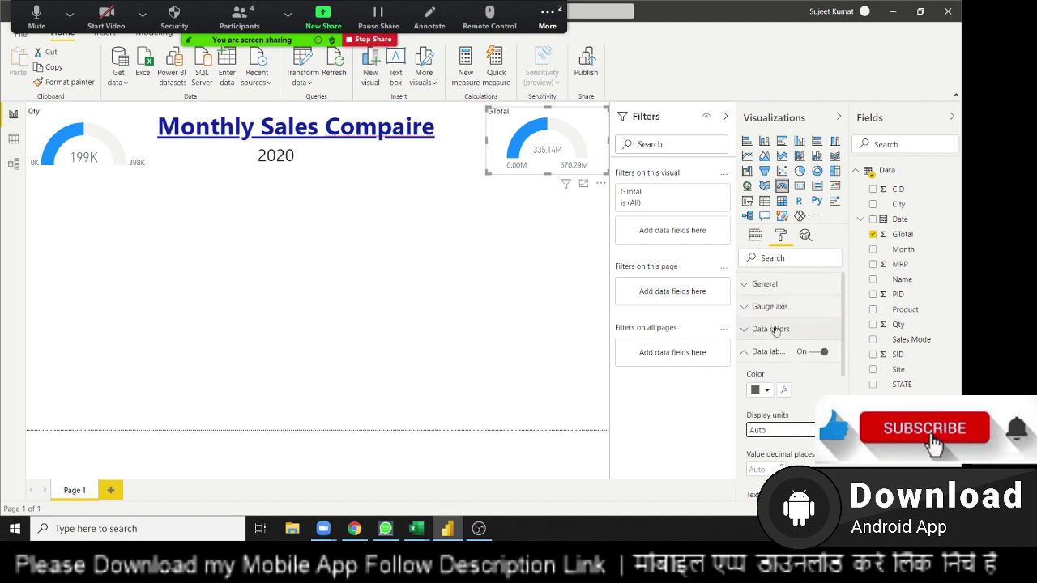
left_click(749, 356)
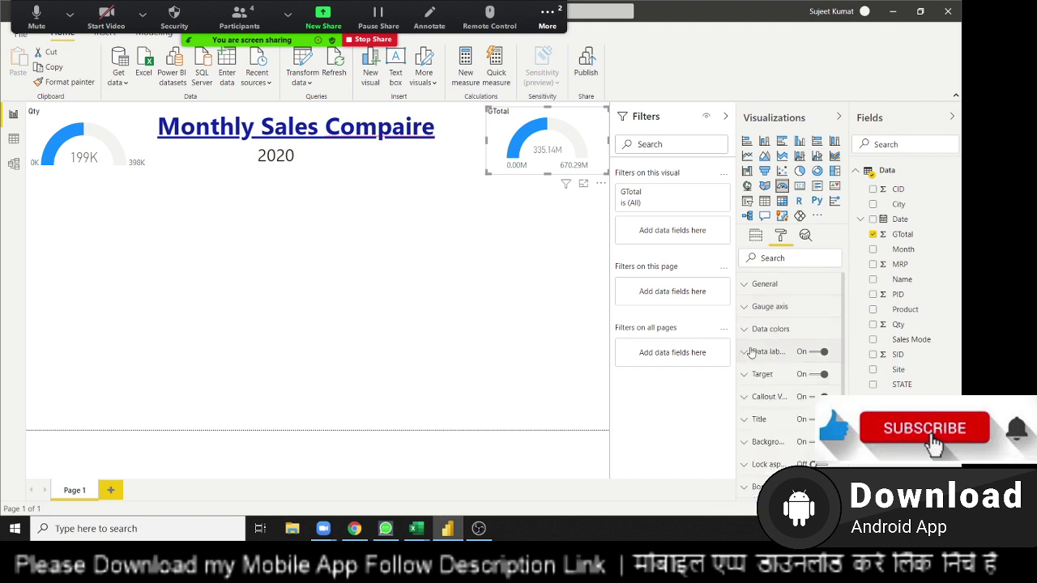
Change the gauge title from GTotal to 'Rev in RS'.
left_click(766, 420)
scroll(773, 389, "down", 3)
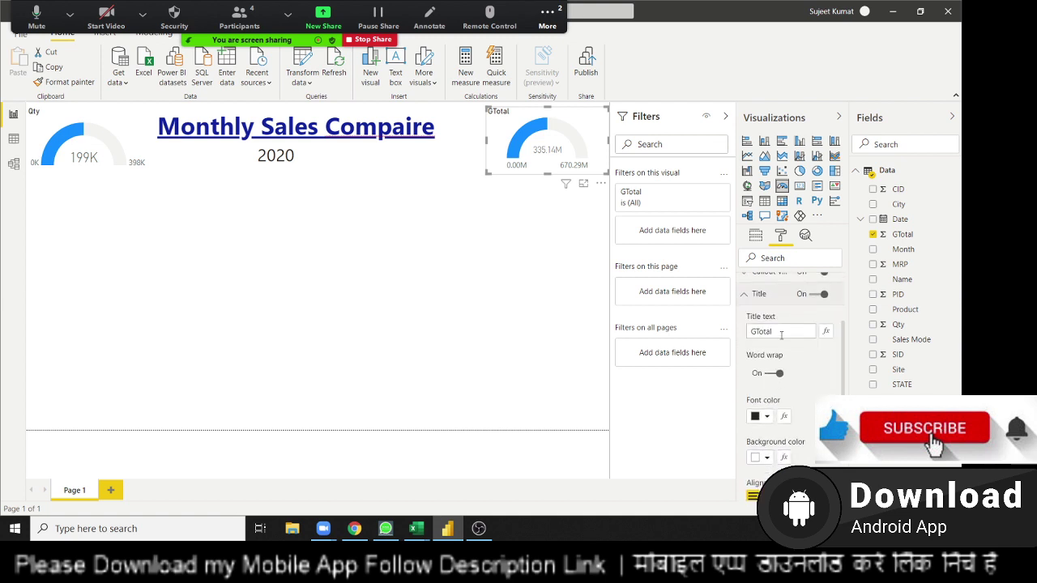
double_click(752, 332)
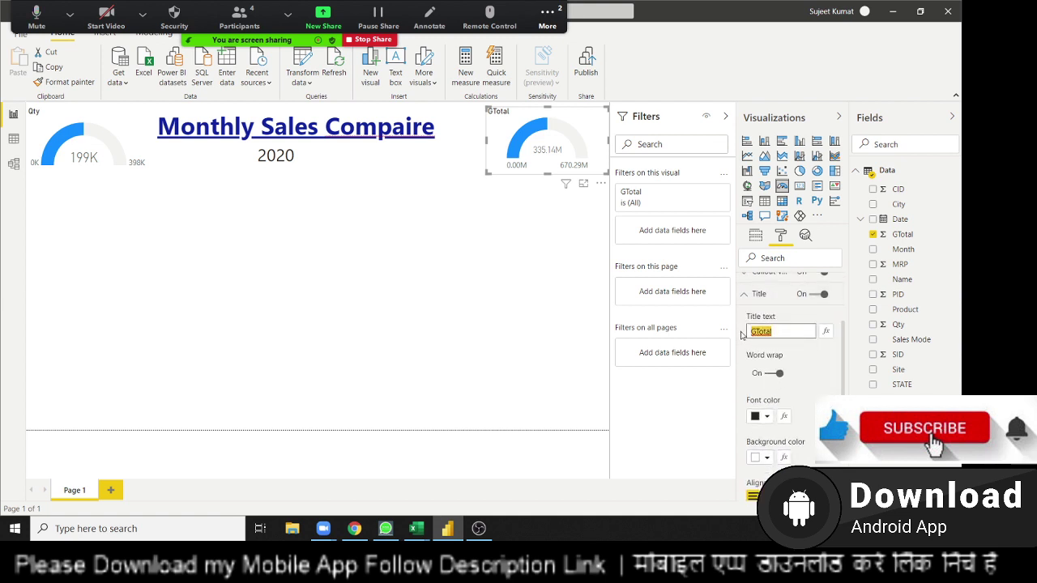
key("BackSpace")
type("in RS")
key("Tab")
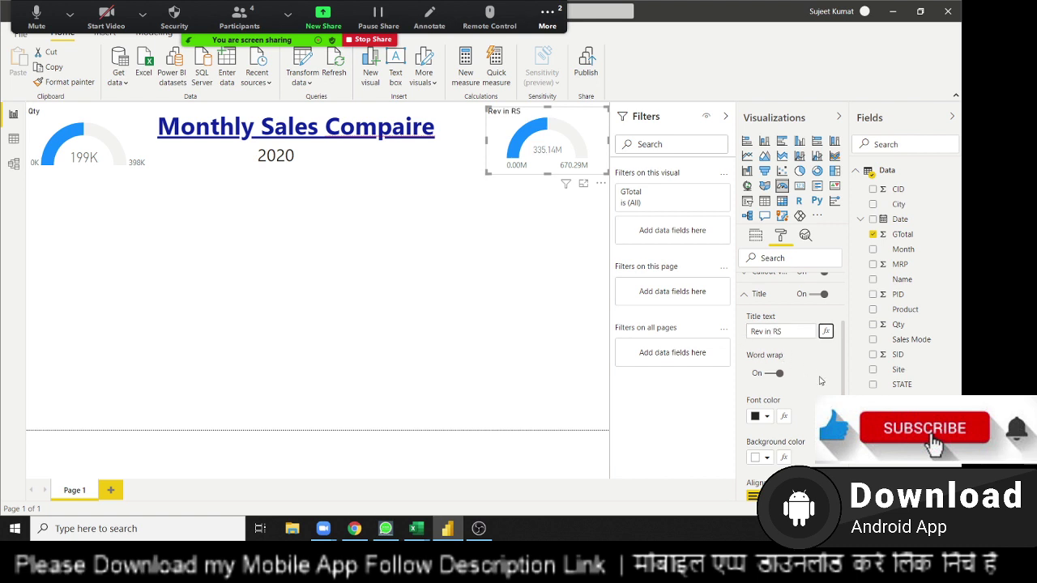
scroll(826, 376, "down", 3)
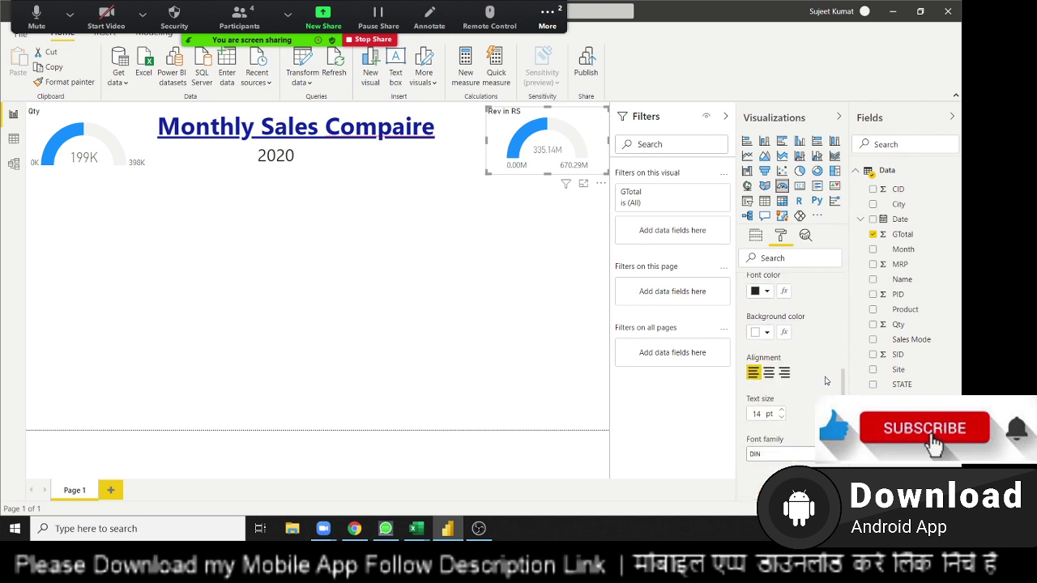
left_click(359, 252)
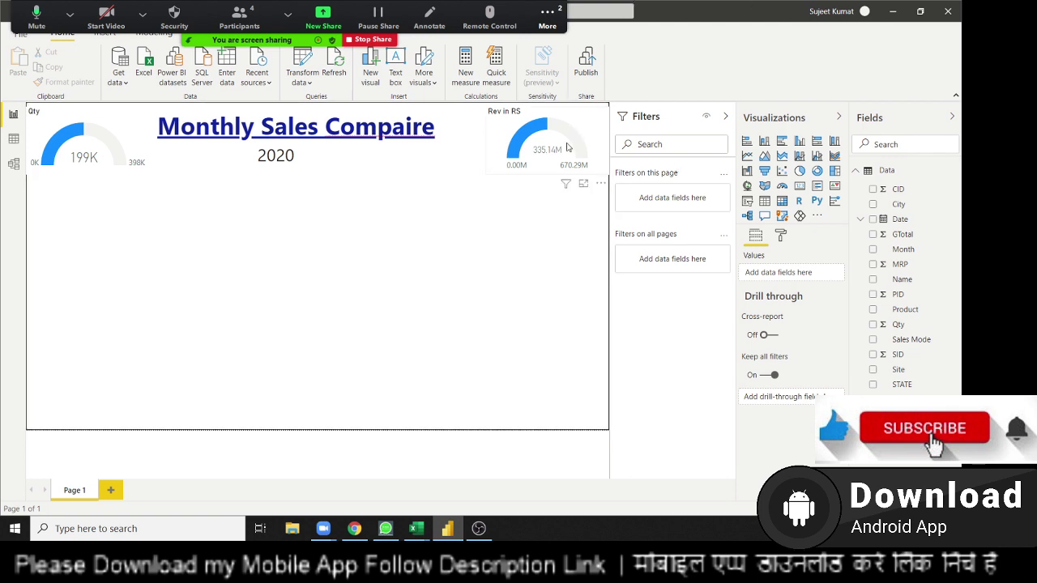
Create a new measure Q_MAx, changing its value from 250000 to 500000.
left_click(126, 158)
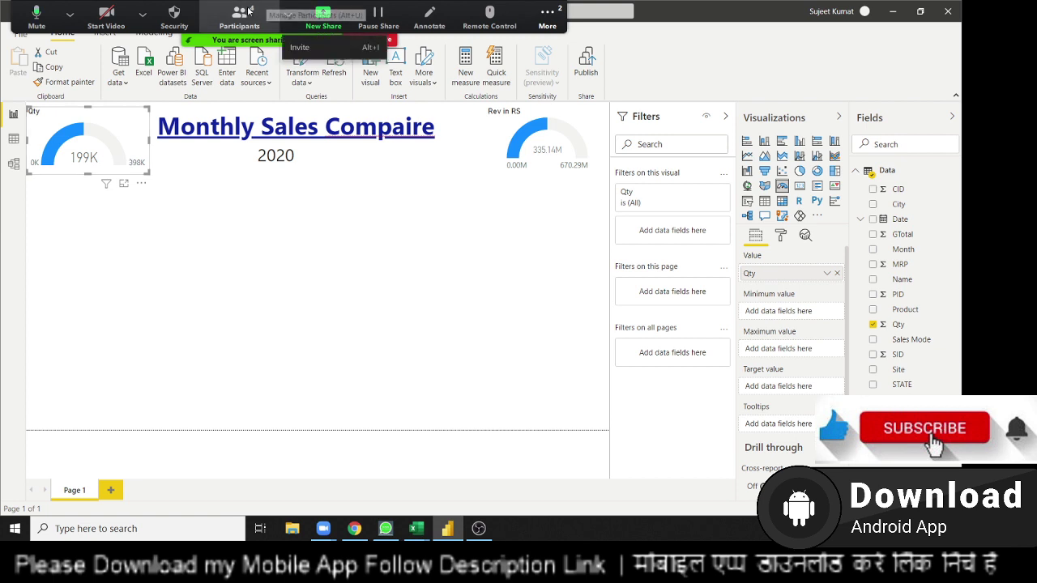
left_click(467, 81)
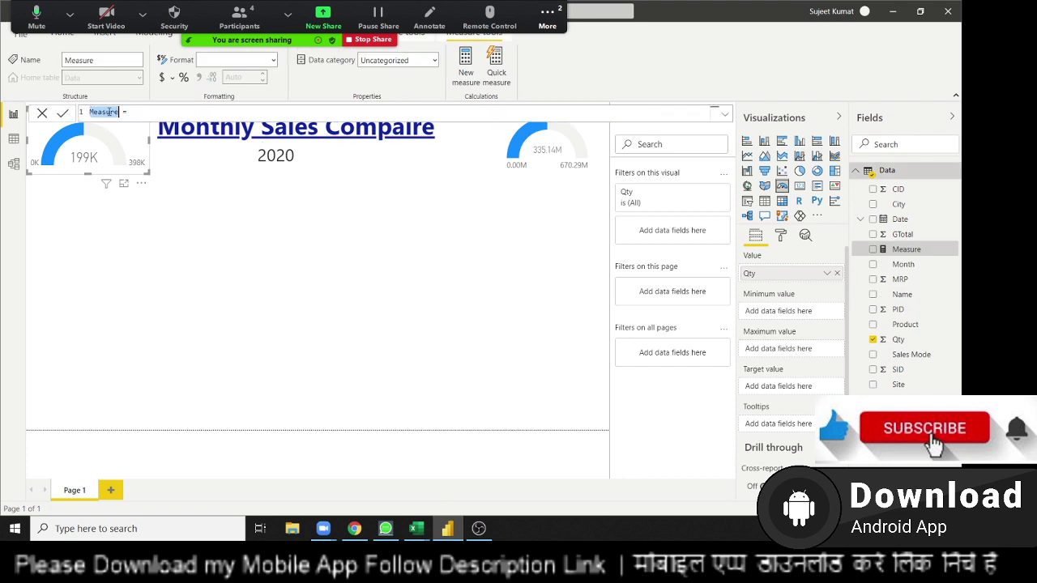
type("Q")
type("_MAx")
type(" = ")
type("250000")
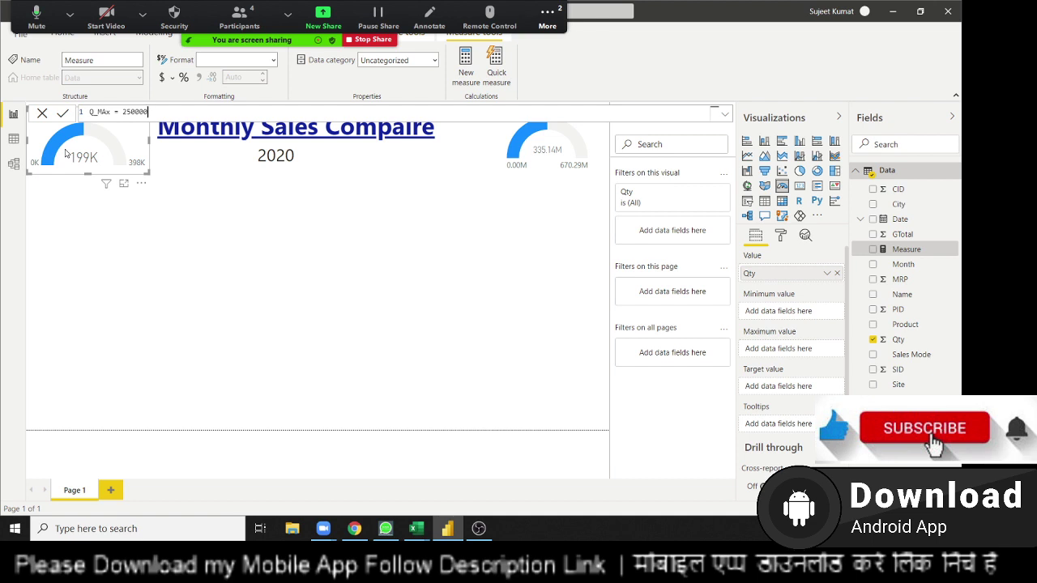
key("BackSpace")
key("BackSpace")
key("BackSpace")
key("BackSpace")
key("BackSpace")
key("BackSpace")
type("5000")
type("00")
key("Return")
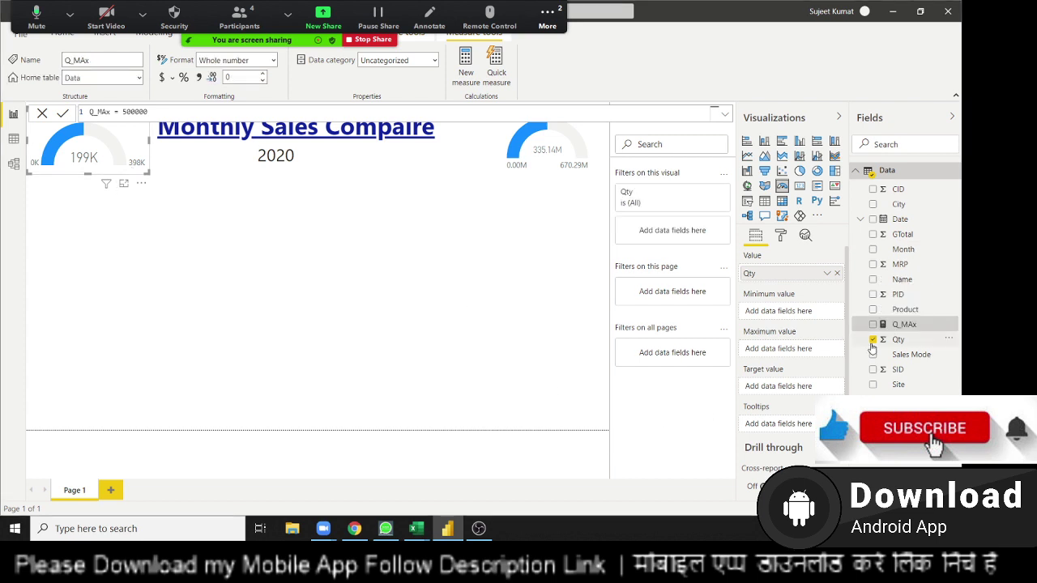
Set Q_MAx as the Qty gauge's maximum so its scale runs 0K–500K, then start a new measure.
left_click_drag(906, 332, 793, 356)
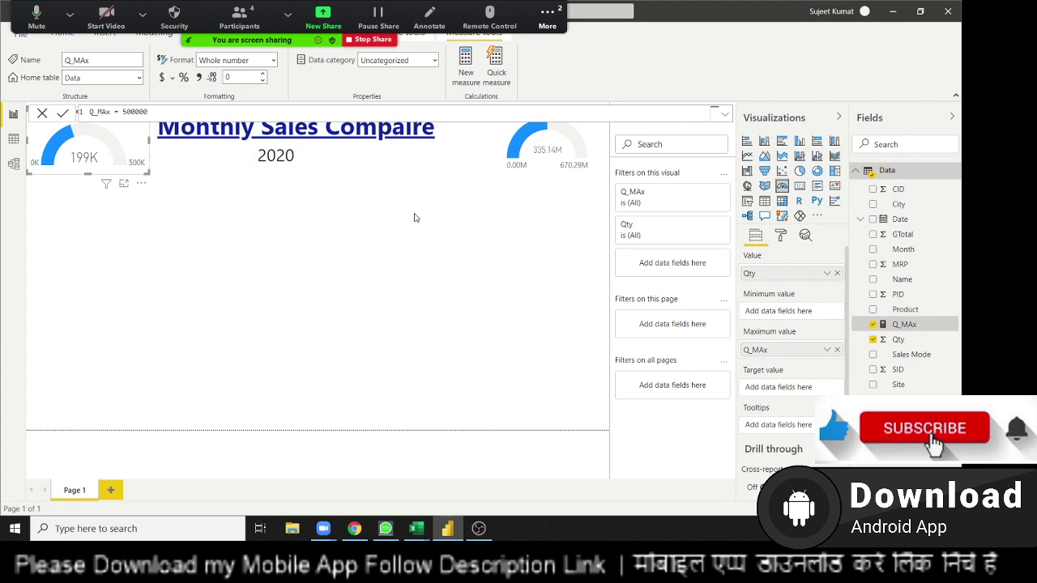
left_click(463, 89)
Create a QTarget = 300000 measure and use it as the Qty gauge's target value.
double_click(103, 111)
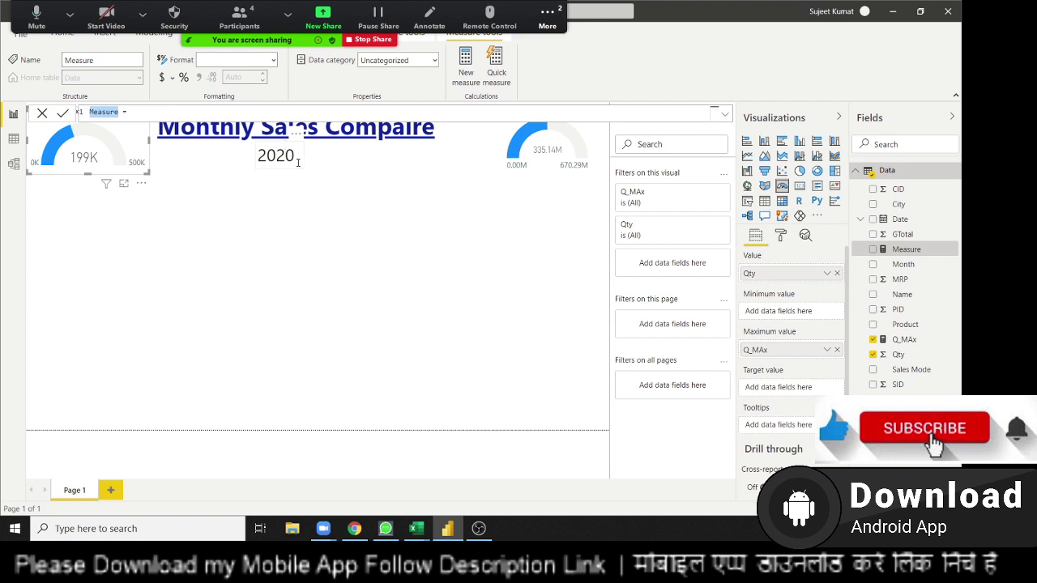
type("QTar")
type("get ")
type("=")
type("300000")
key("Return")
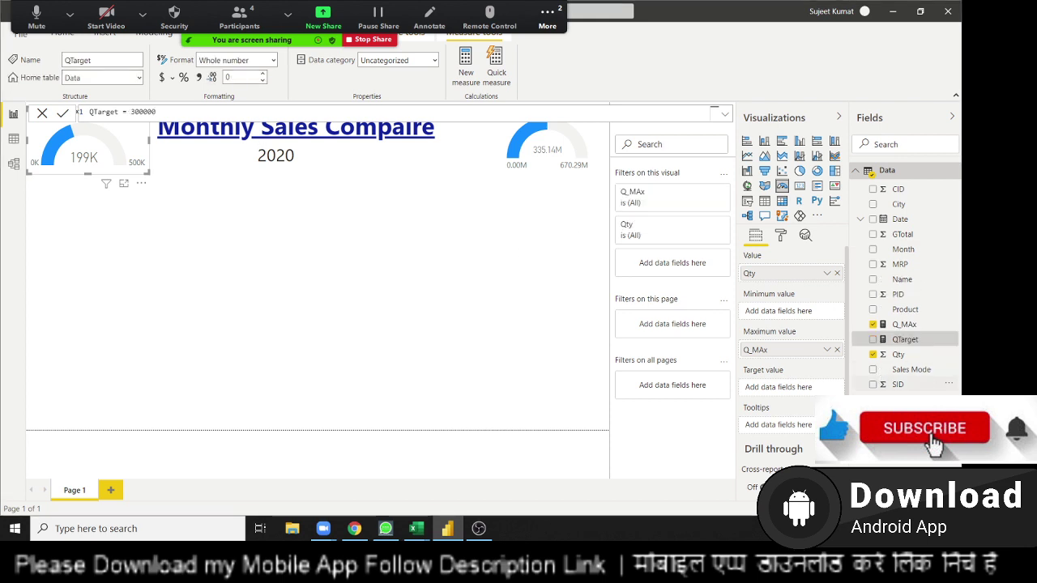
mouse_move(908, 341)
left_mouse_down()
mouse_move(813, 412)
mouse_move(801, 391)
left_mouse_up()
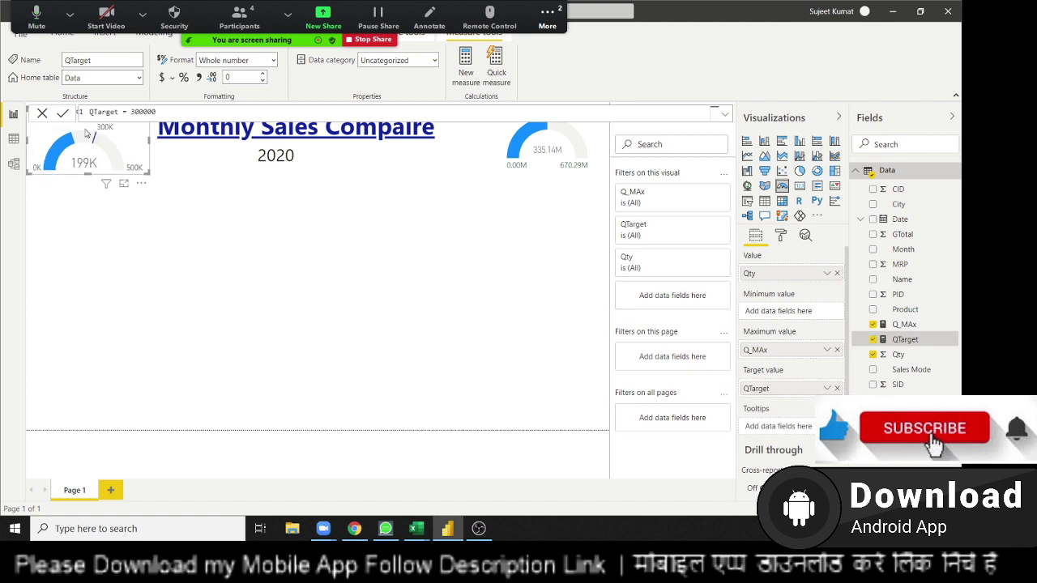
mouse_move(94, 141)
mouse_move(81, 167)
left_click(414, 262)
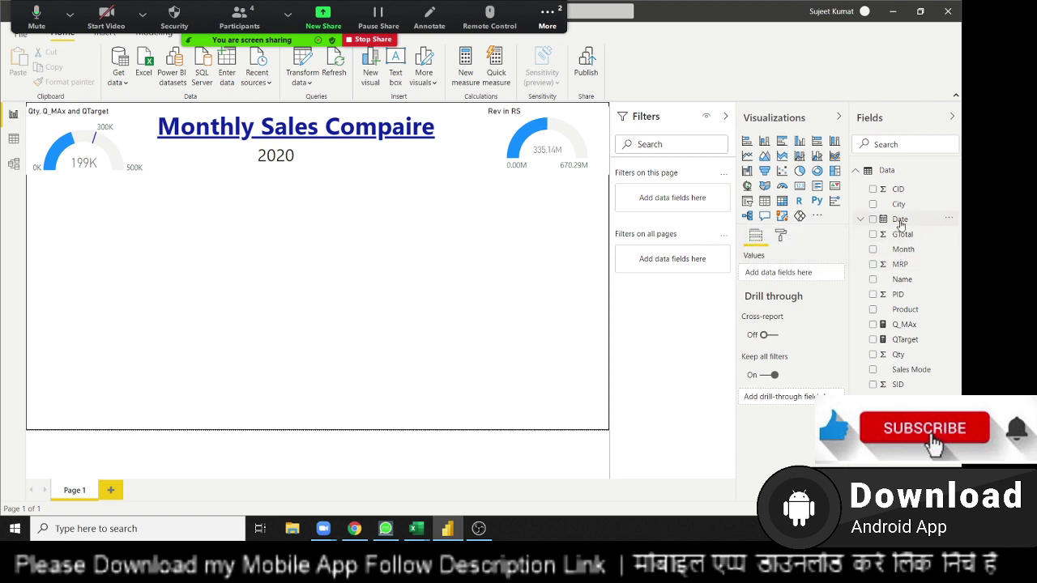
Add a table visual with the Date hierarchy and Qty, and enlarge it.
left_click(765, 202)
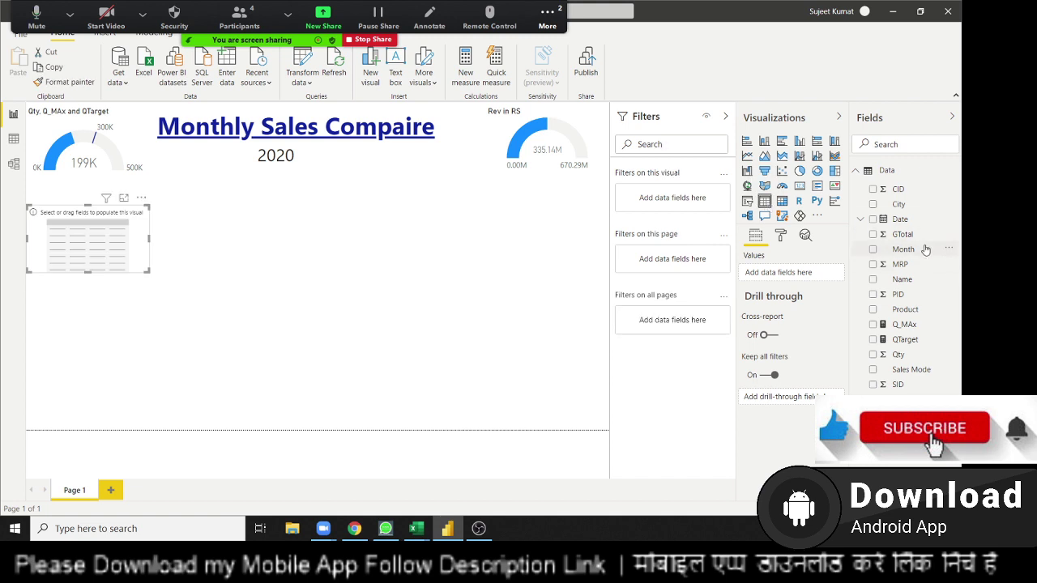
mouse_move(917, 226)
left_mouse_down()
mouse_move(127, 257)
mouse_move(788, 281)
left_mouse_up()
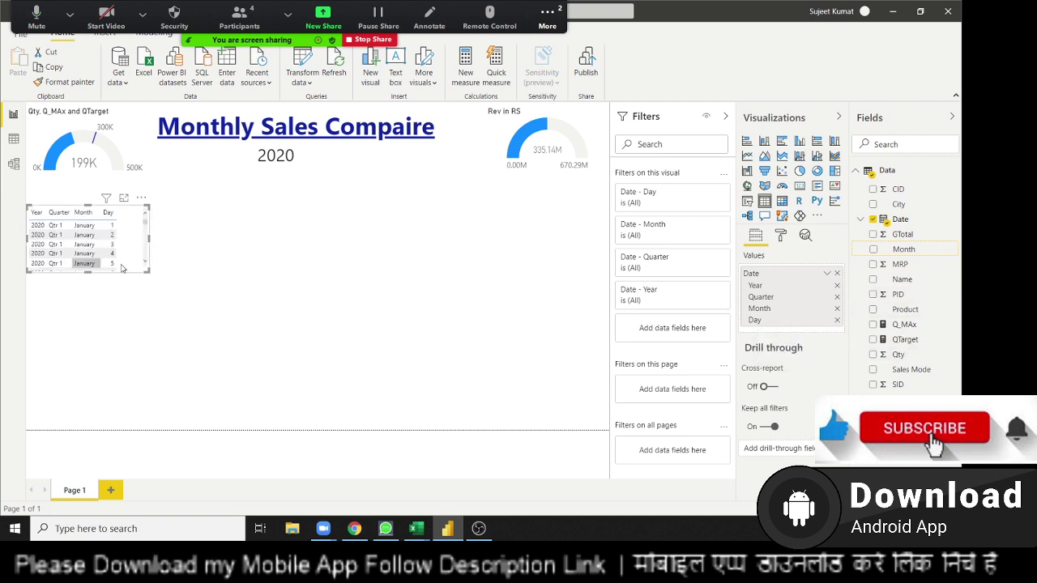
left_click_drag(148, 271, 163, 349)
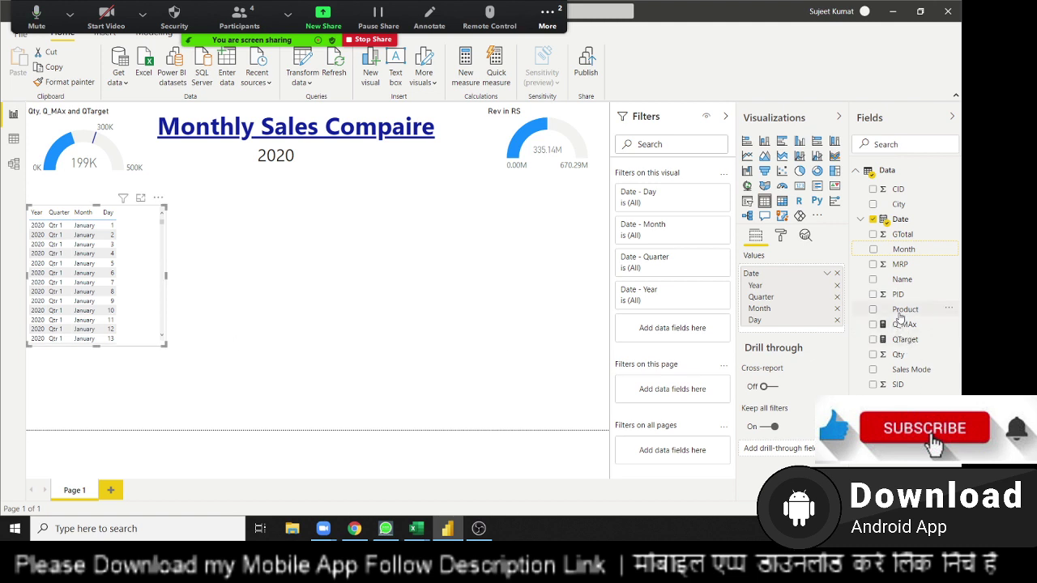
left_click_drag(900, 355, 163, 281)
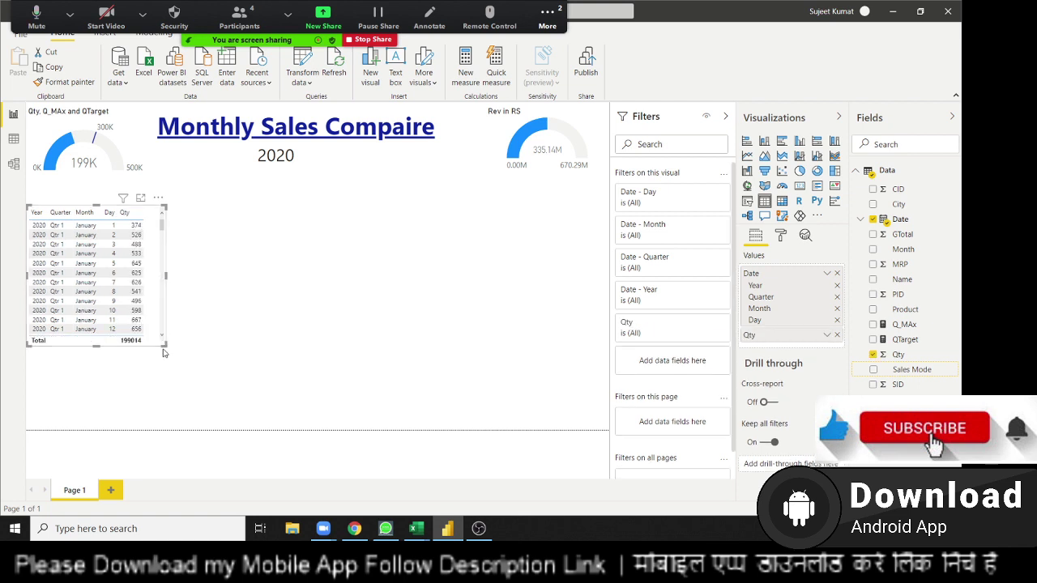
left_click_drag(163, 345, 199, 419)
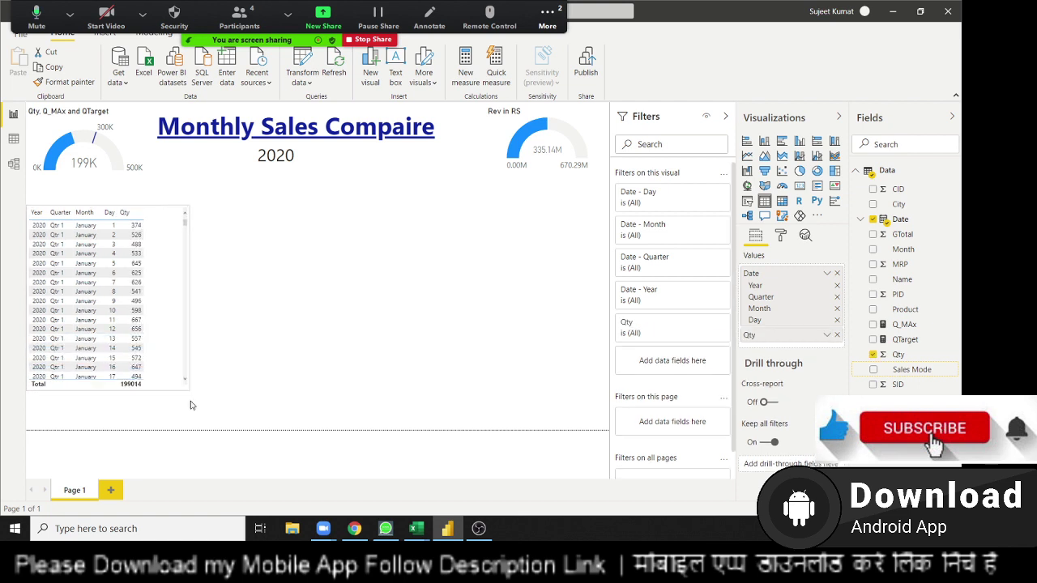
left_click_drag(201, 221, 207, 242)
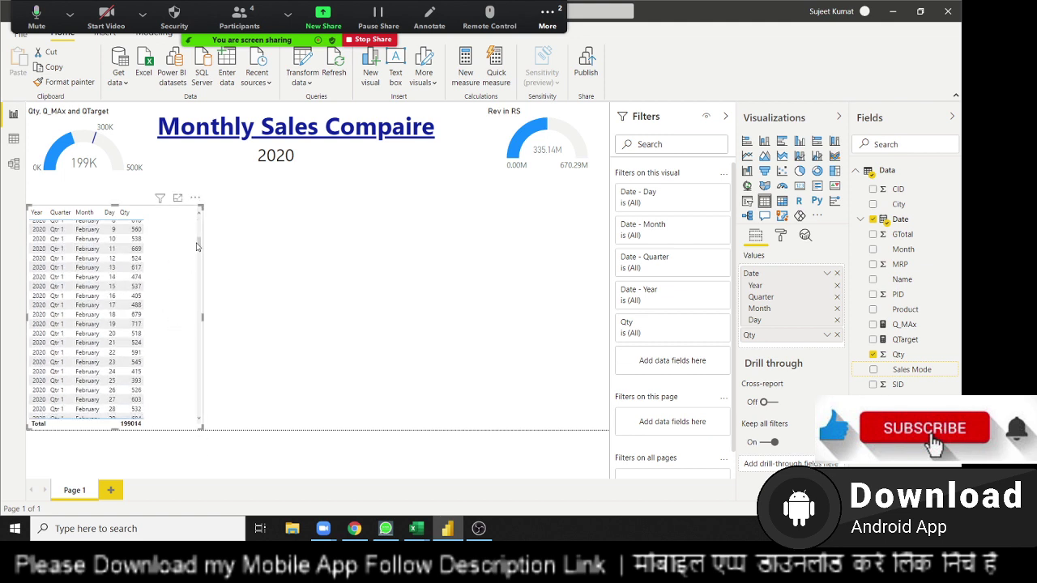
Remove Day, Month and Quarter so the table shows Qty by Year (2020: 199014).
left_click(837, 321)
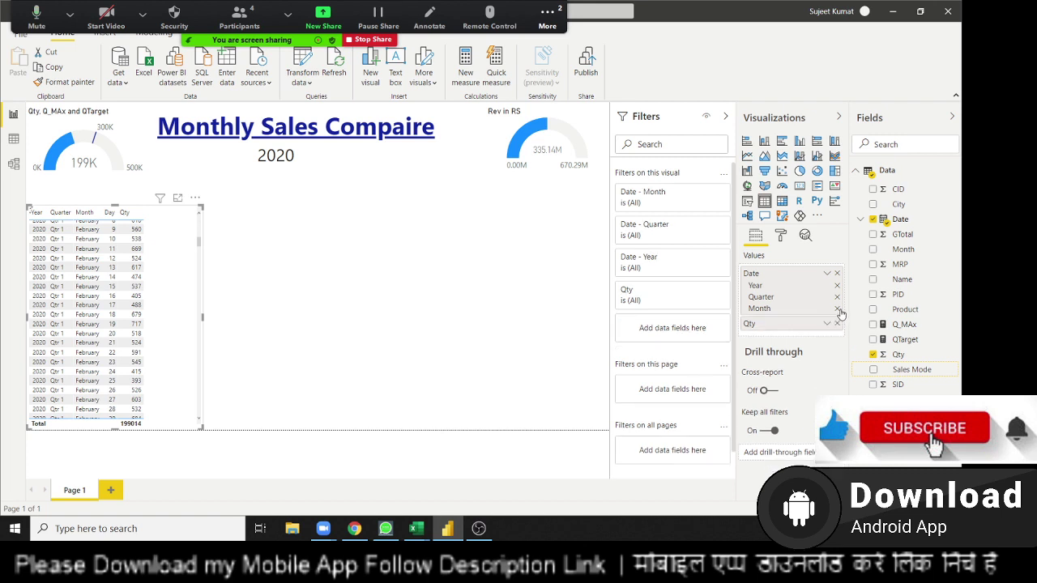
left_click(838, 309)
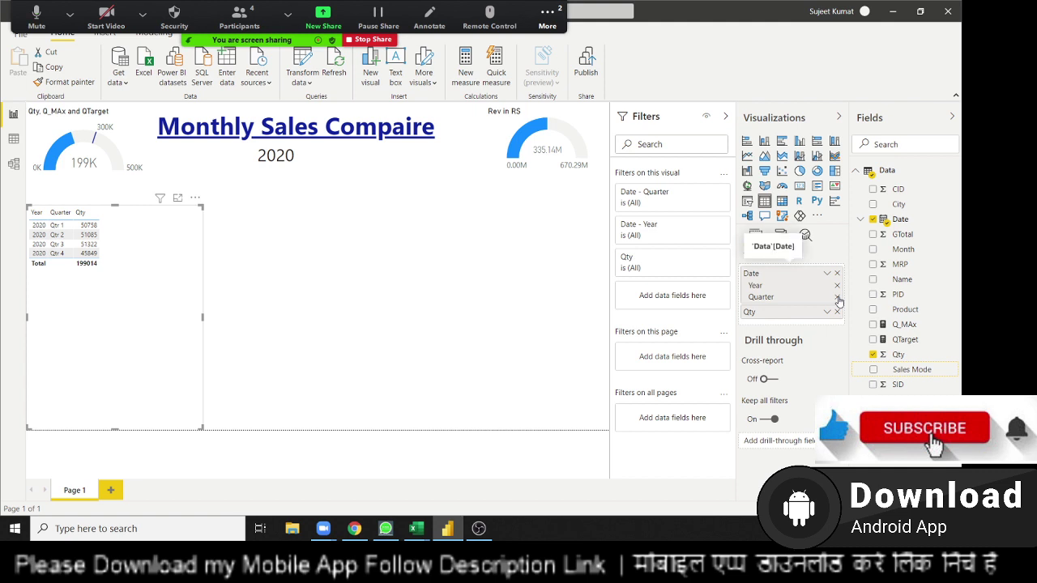
left_click(837, 298)
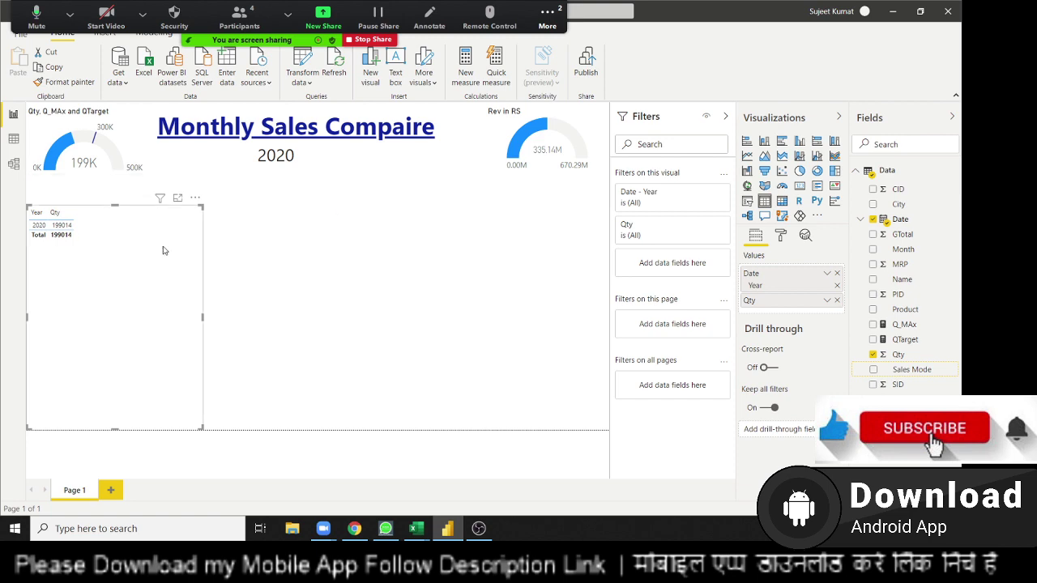
Check the raw Data table rows, then delete the year table visual from the report.
left_click(11, 141)
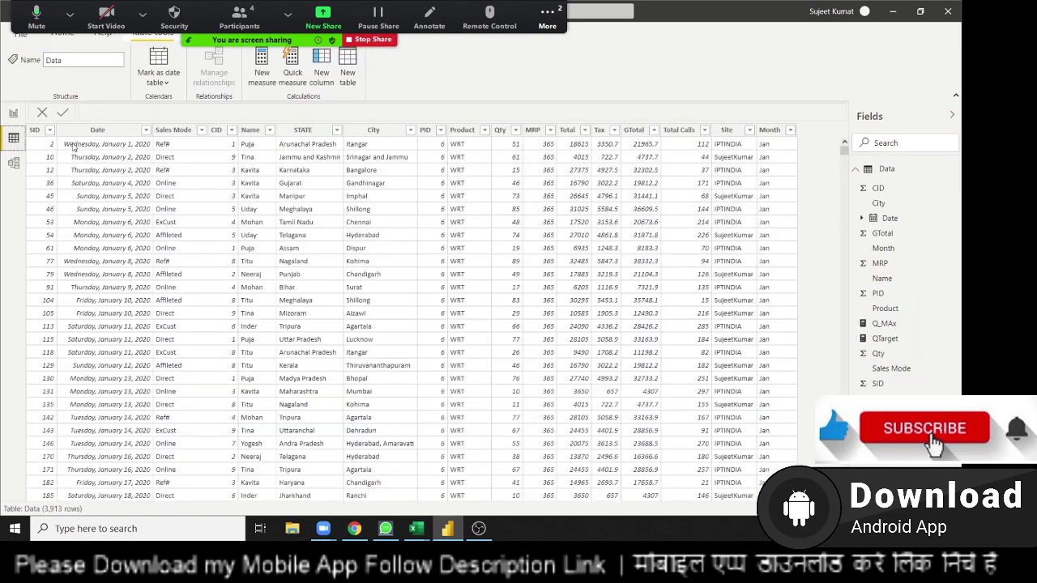
left_click(13, 114)
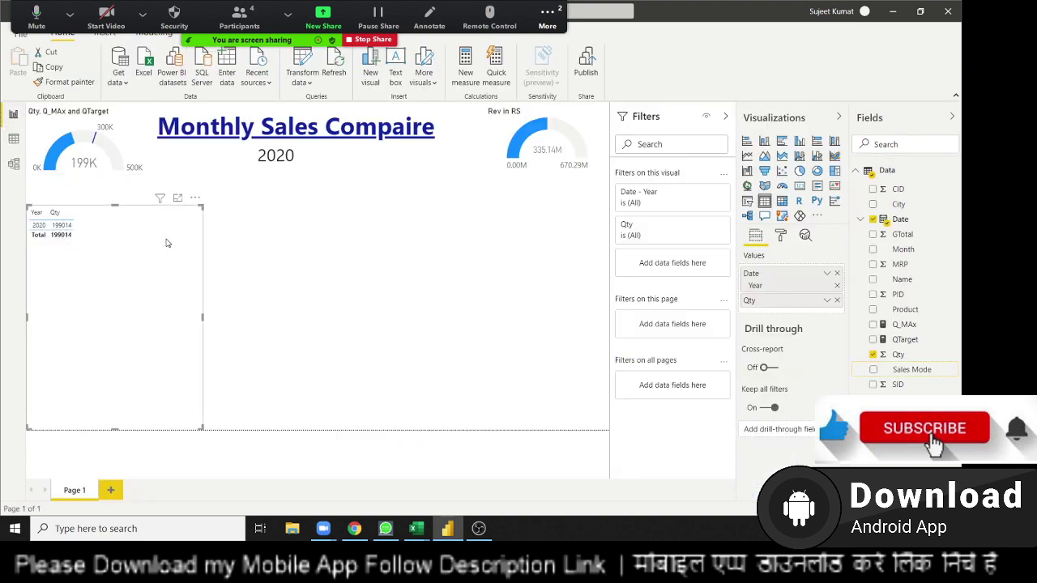
key("Delete")
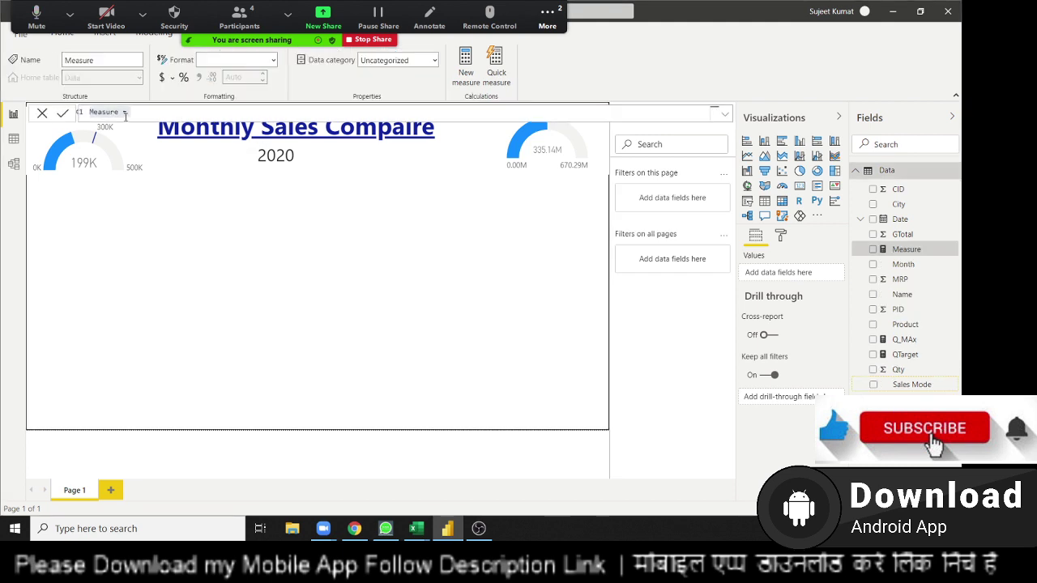
Create a measure 2020 = SUM(Data[Qty]) and add an empty card visual.
double_click(108, 114)
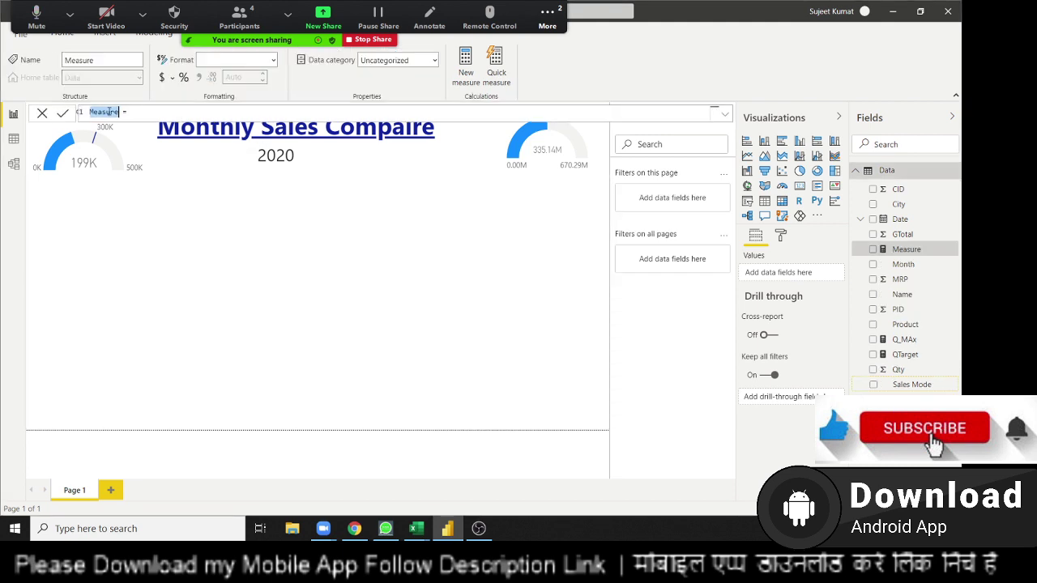
type("Su")
key("BackSpace")
key("BackSpace")
key("BackSpace")
type("20")
type("2")
left_click(140, 111)
type("sum")
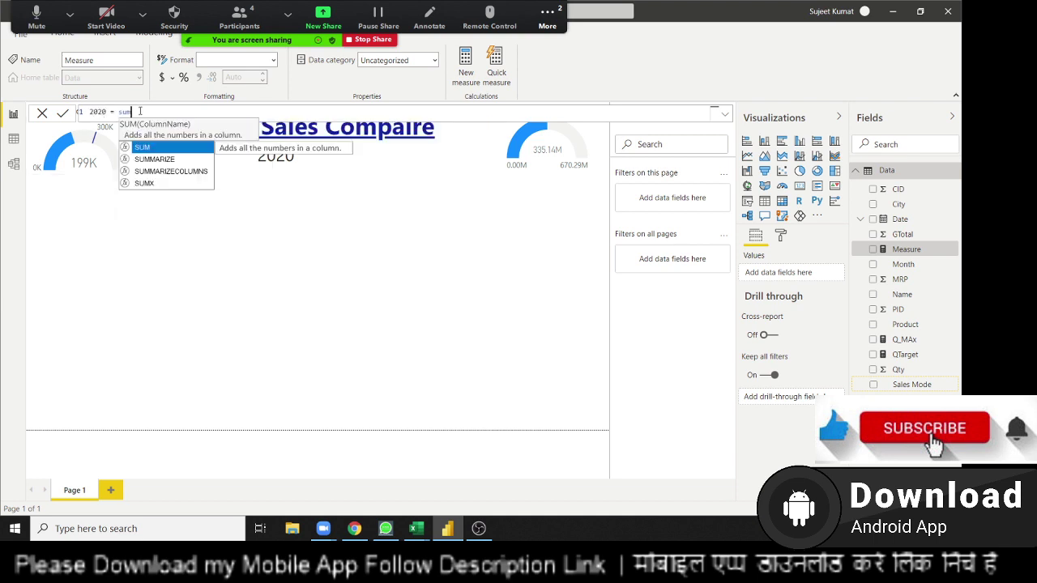
key("Tab")
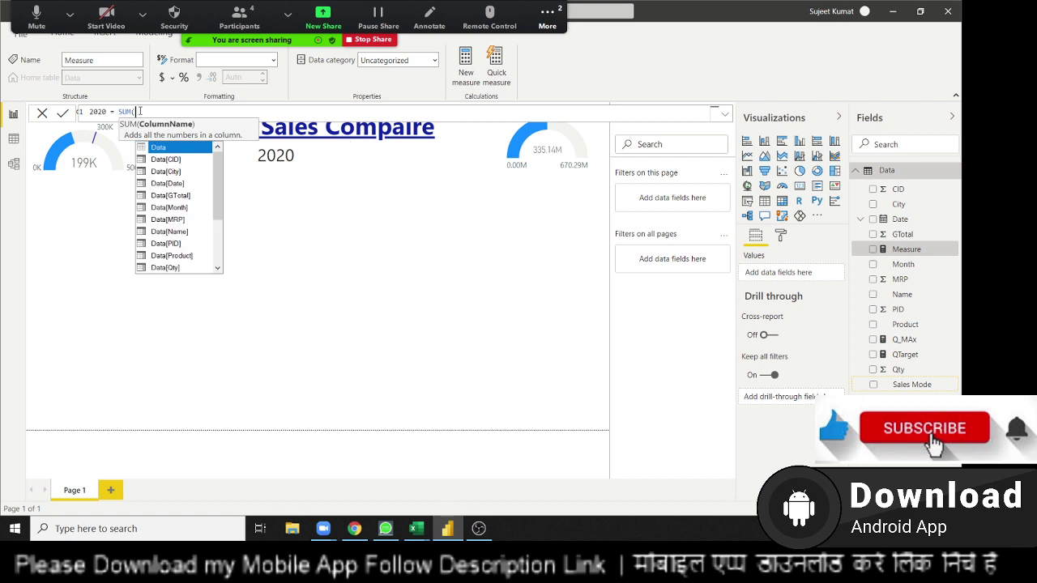
key("Down")
key("Down")
key("Down")
key("Down")
key("Down")
key("Down")
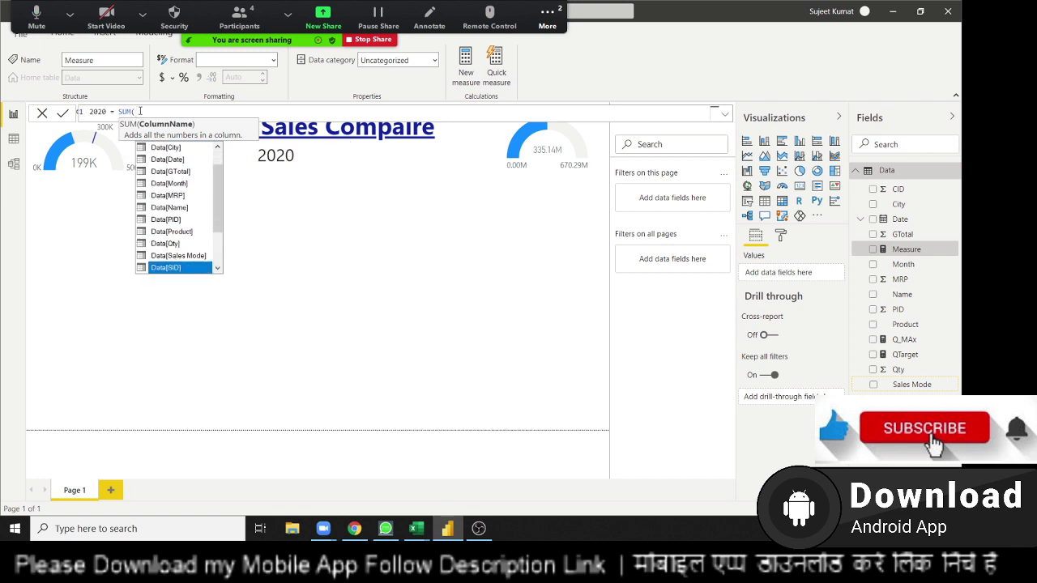
key("Up")
key("Up")
key("Tab")
type(")")
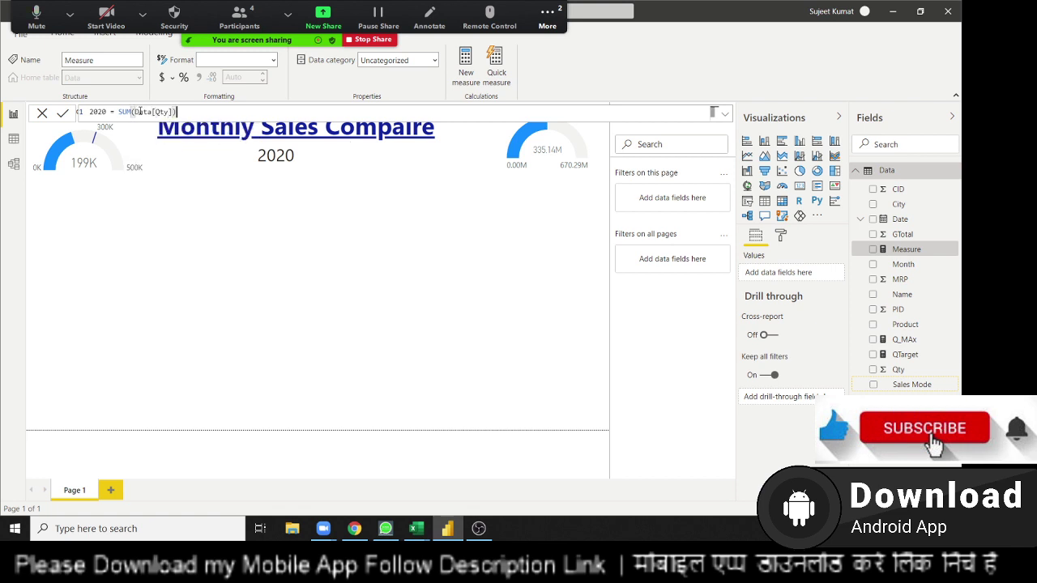
key("Return")
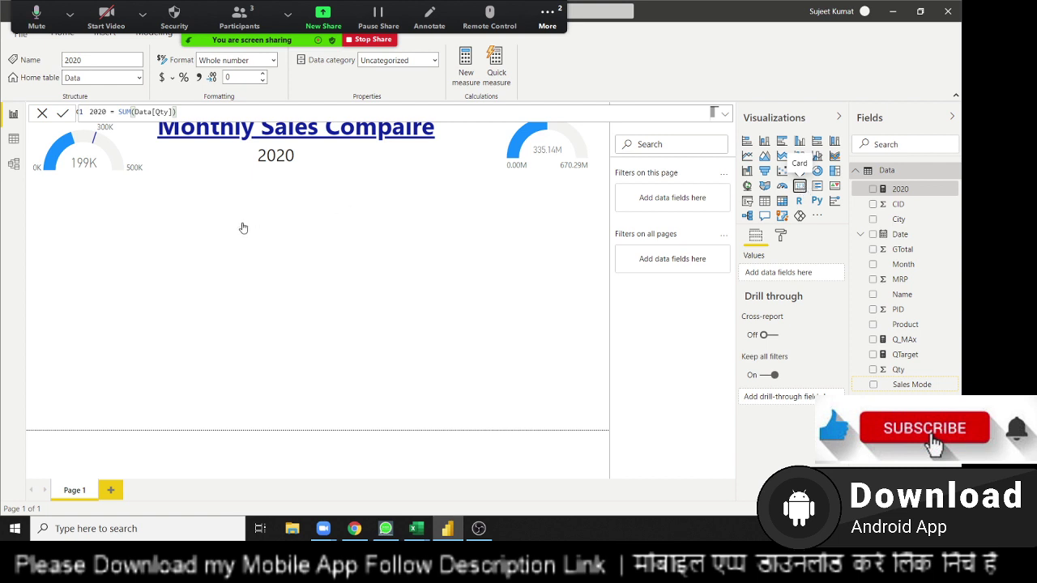
left_click(147, 232)
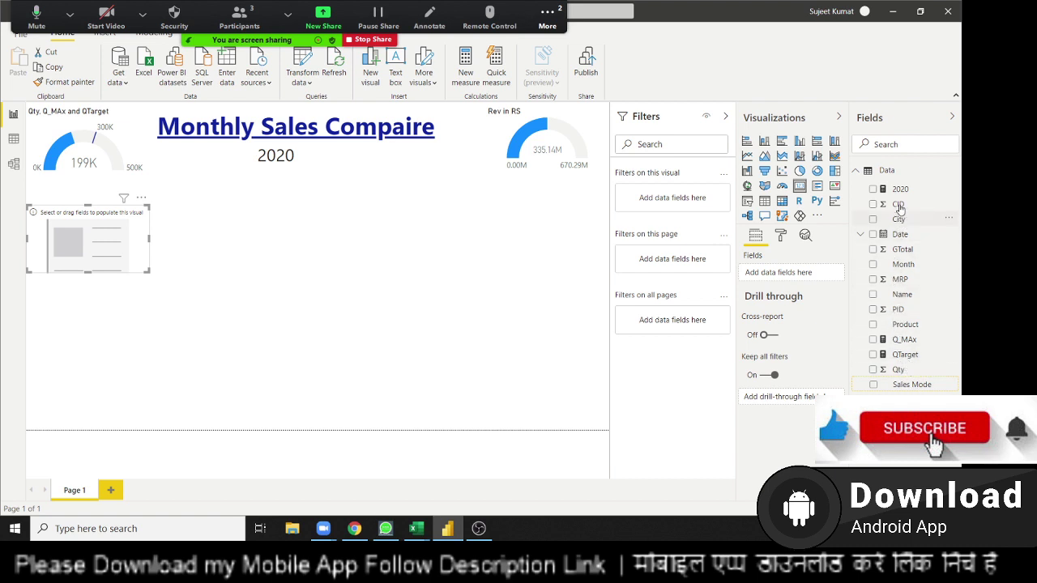
Put the 2020 measure on the card so it shows 199K, and widen the card.
left_click_drag(901, 192, 90, 245)
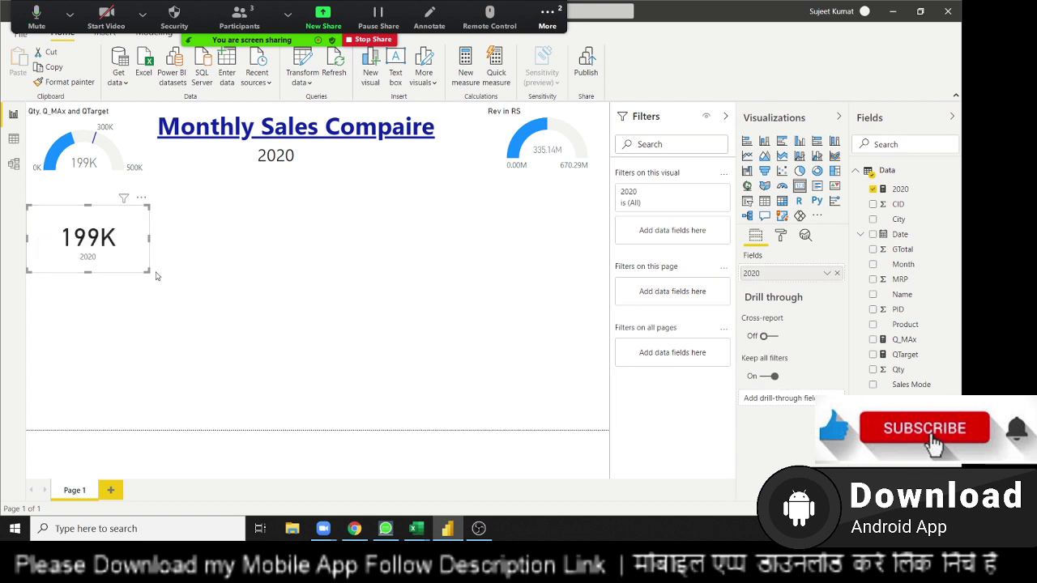
left_click_drag(154, 275, 156, 273)
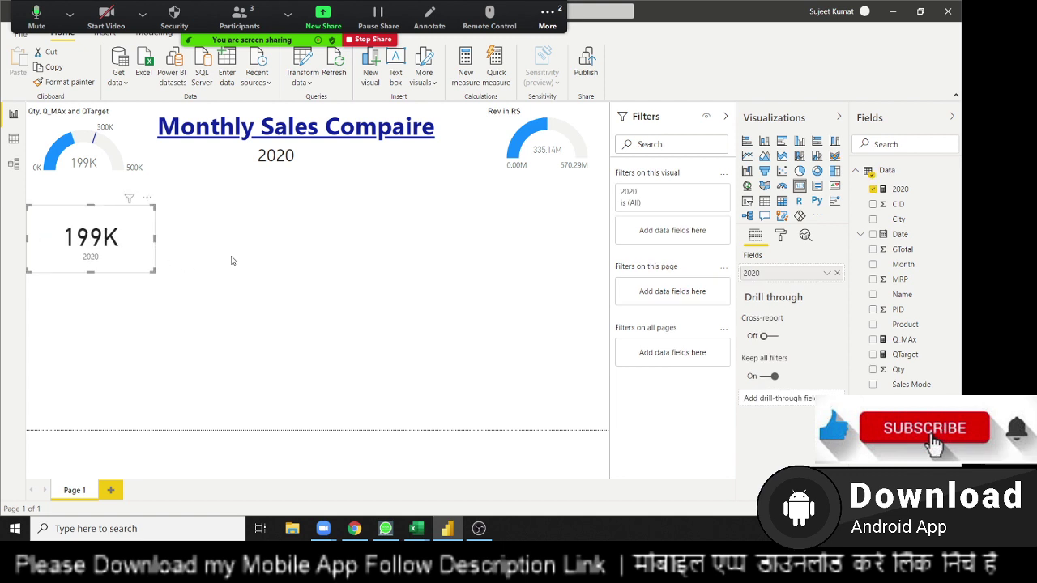
left_click(159, 268)
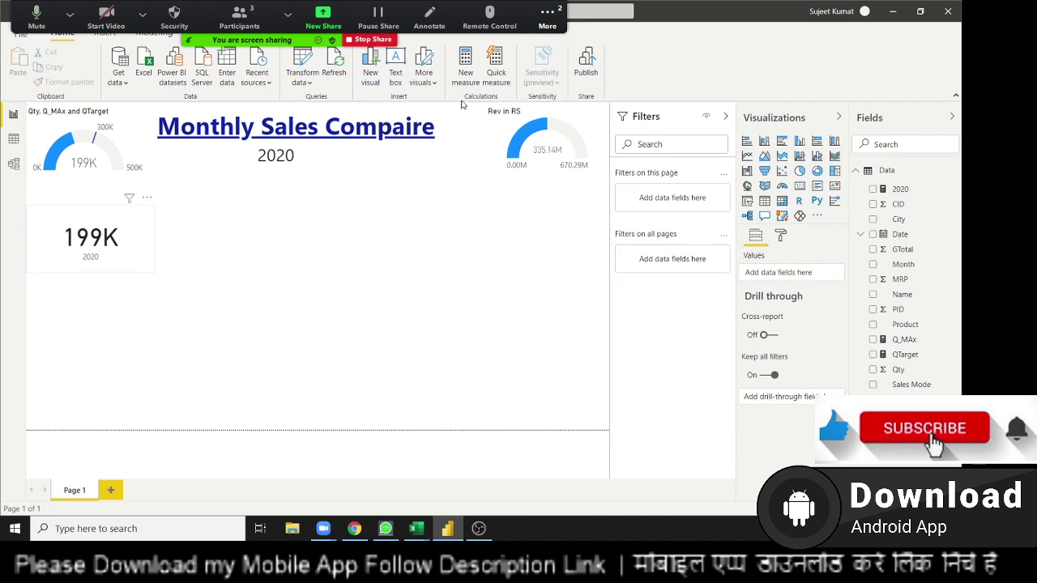
left_click(509, 80)
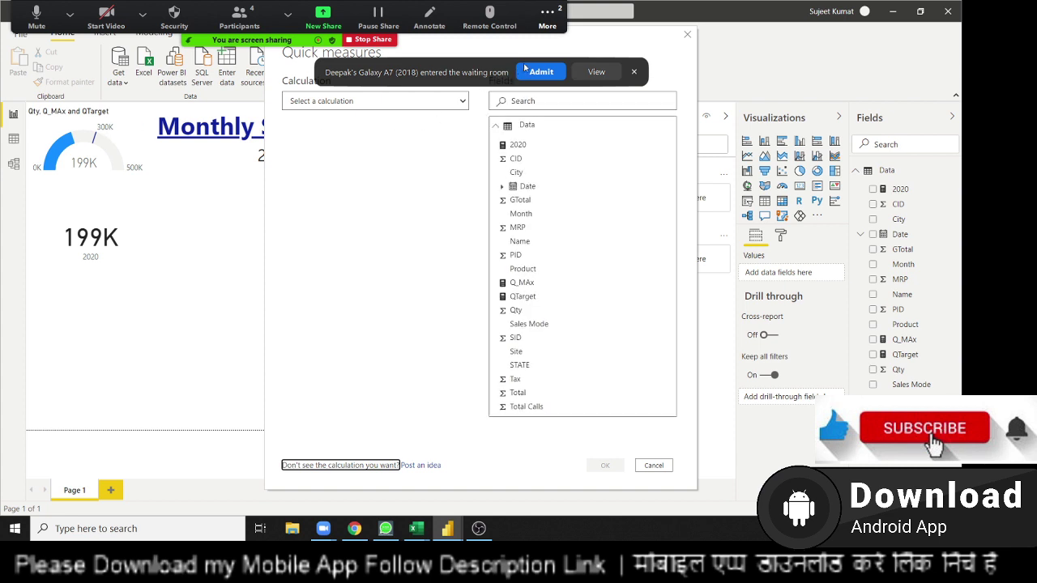
Close Quick measures and define a new measure as 2019 = 1850000.
left_click(537, 71)
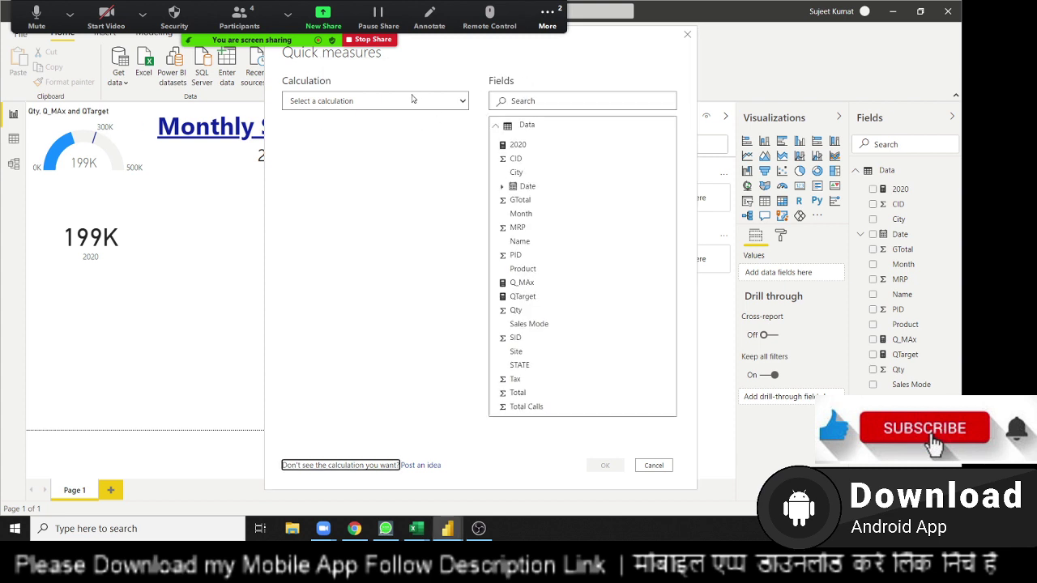
left_click(687, 38)
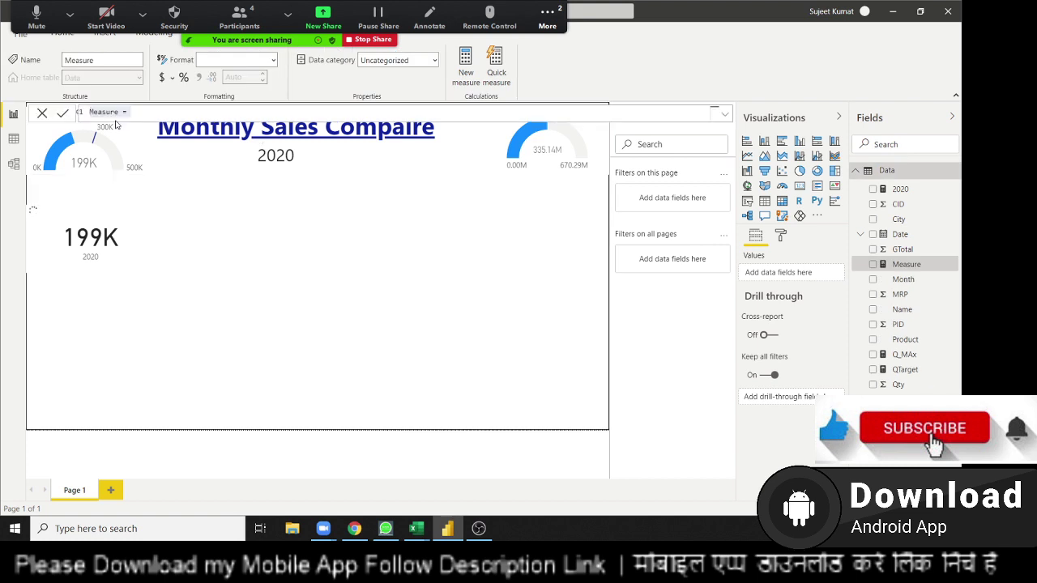
triple_click(94, 111)
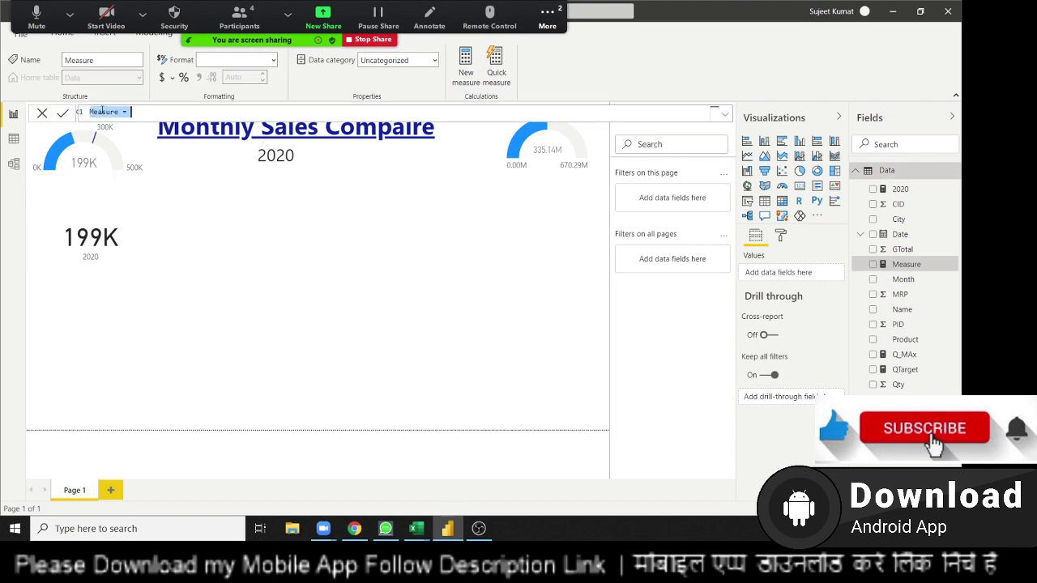
left_click(133, 112)
key("ctrl+shift+Left")
type("2019 =185")
type("0000")
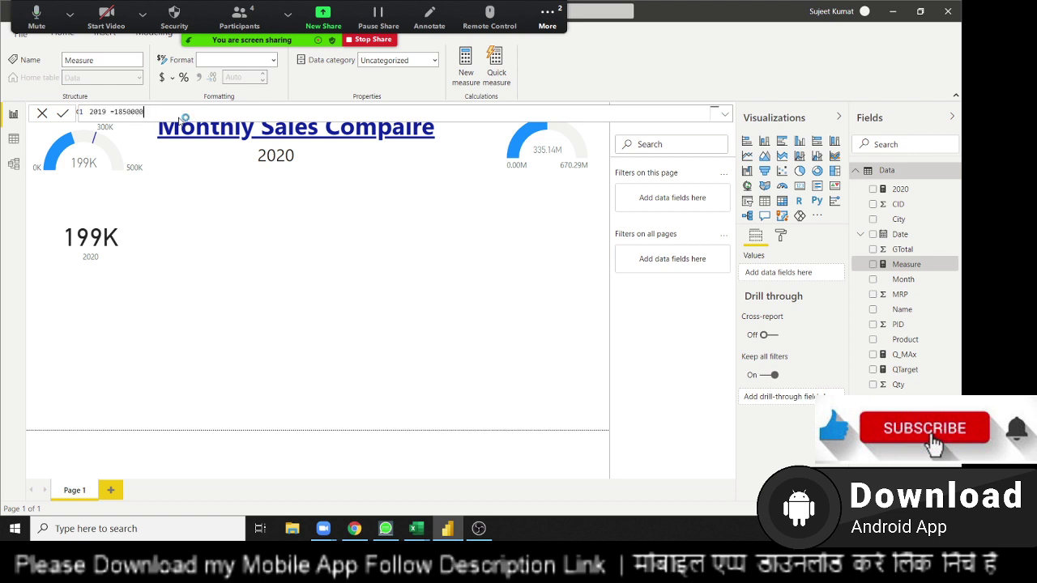
key("Return")
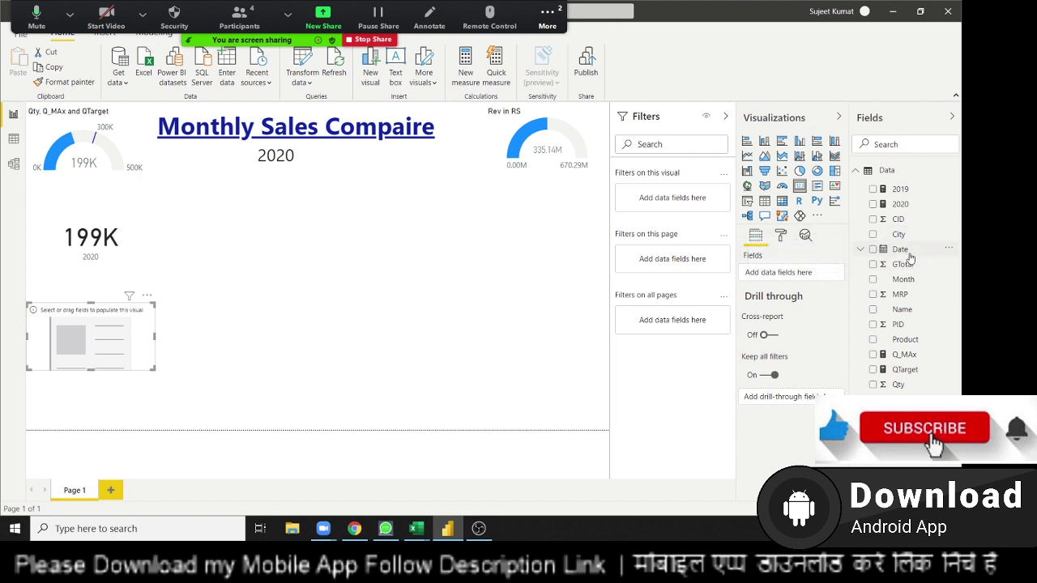
Show the 2019 measure in a card beside the 2020 card, then open its formula to fix it to 185000.
left_click_drag(901, 189, 103, 353)
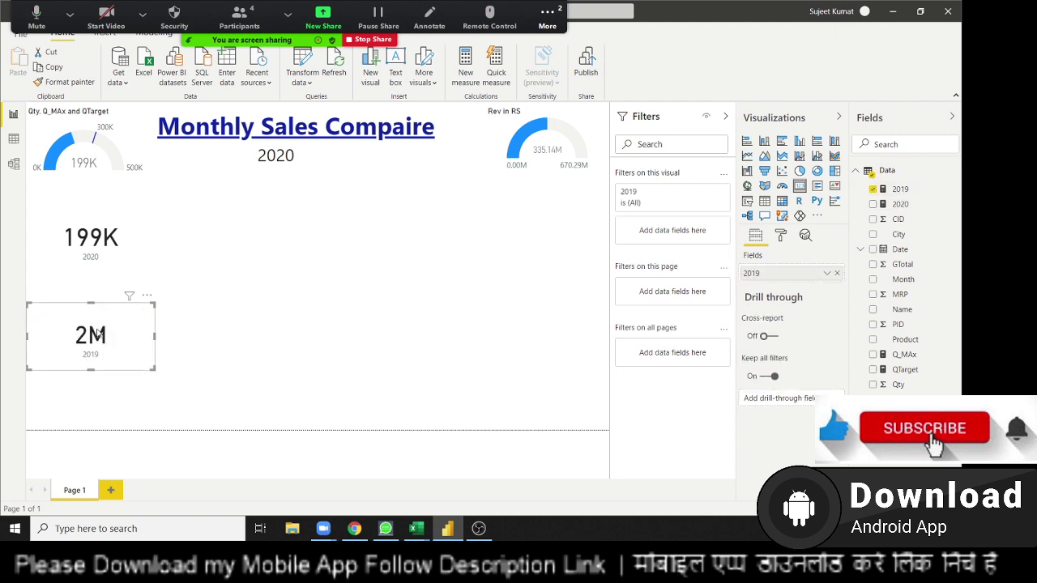
mouse_move(82, 314)
left_mouse_down()
mouse_move(192, 252)
mouse_move(192, 217)
left_mouse_up()
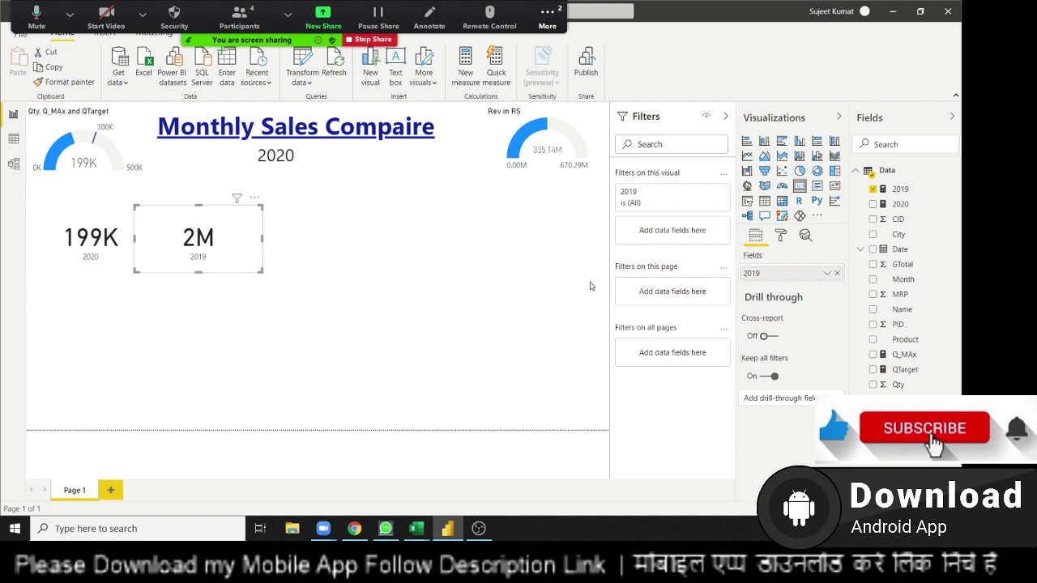
left_click(896, 192)
type("2019 = 185000")
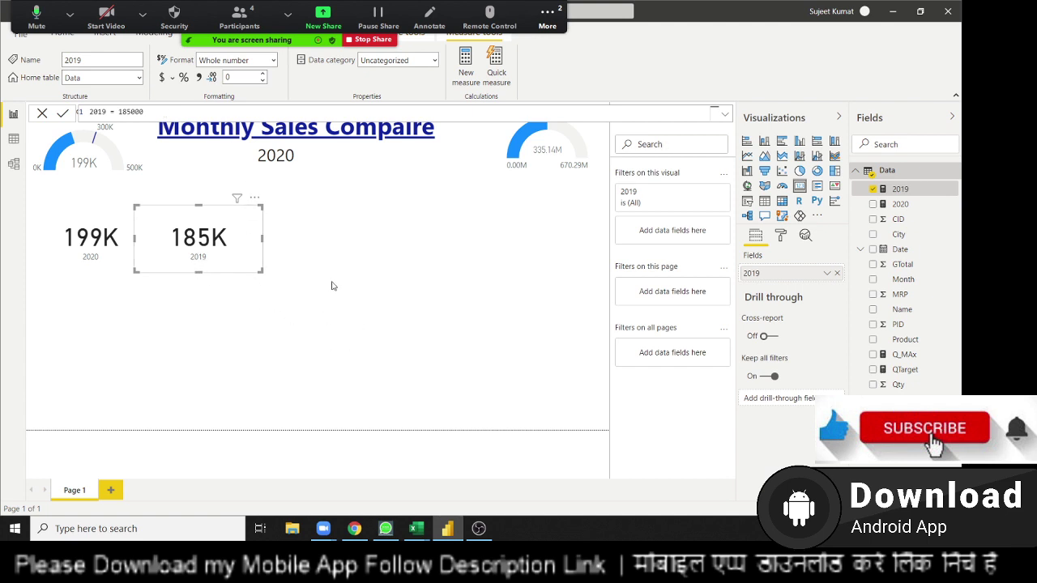
Change the 2020 text under the title to VS.
left_click(266, 158)
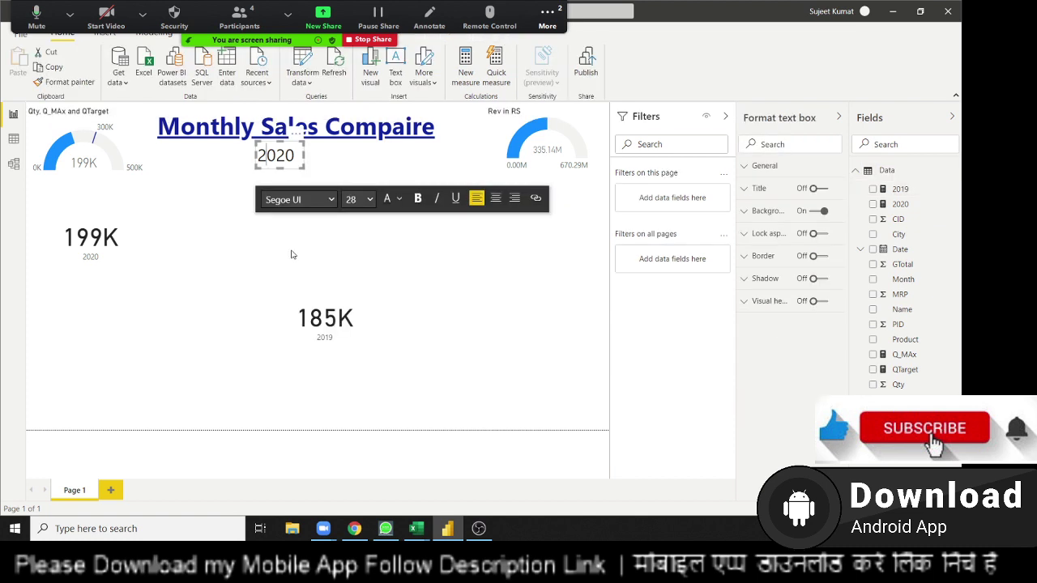
double_click(280, 157)
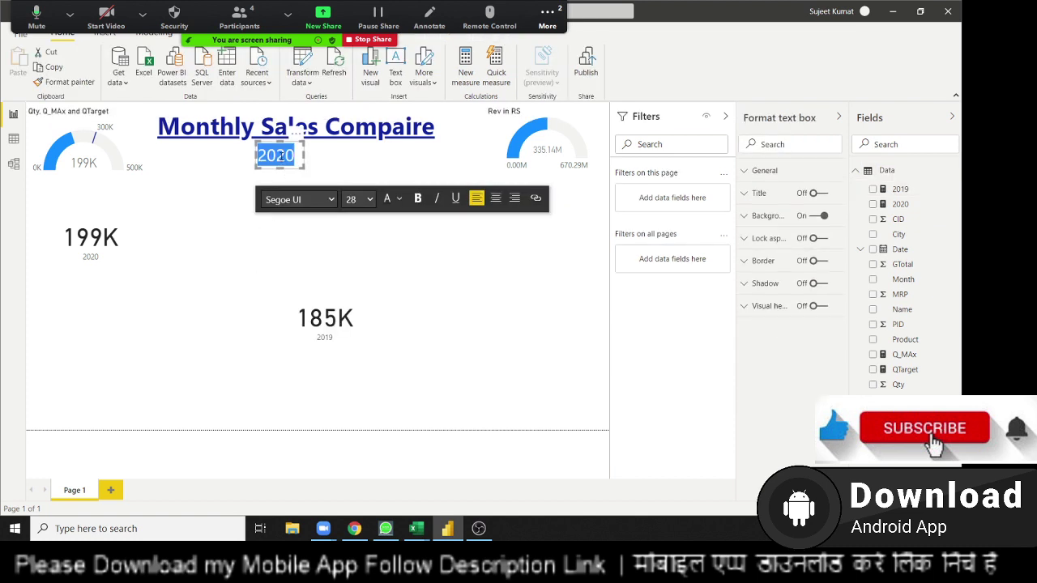
type("VS")
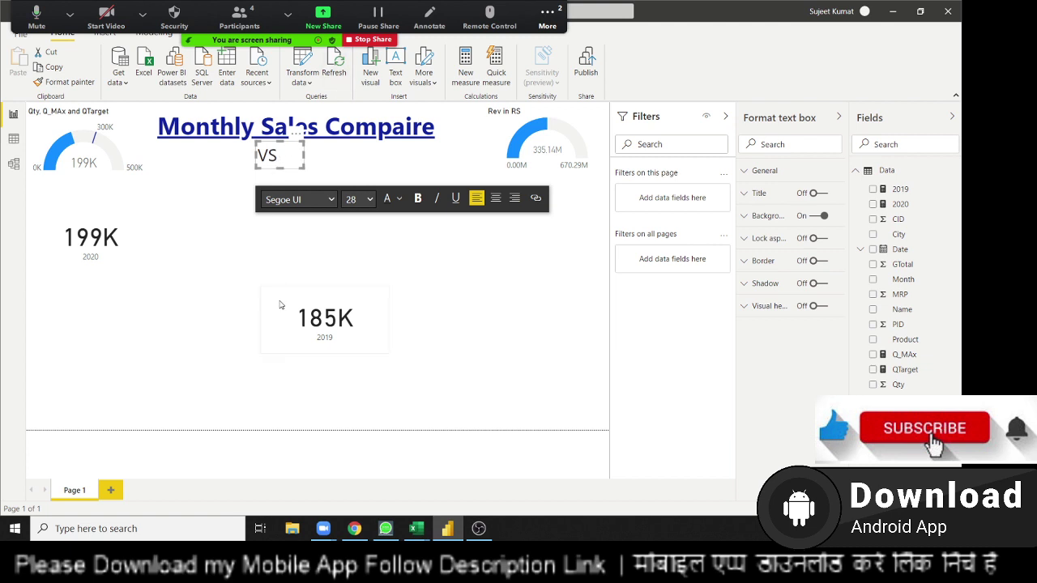
left_click(262, 314)
Make the 199K card shorter and move it up to the VS row.
left_click(130, 266)
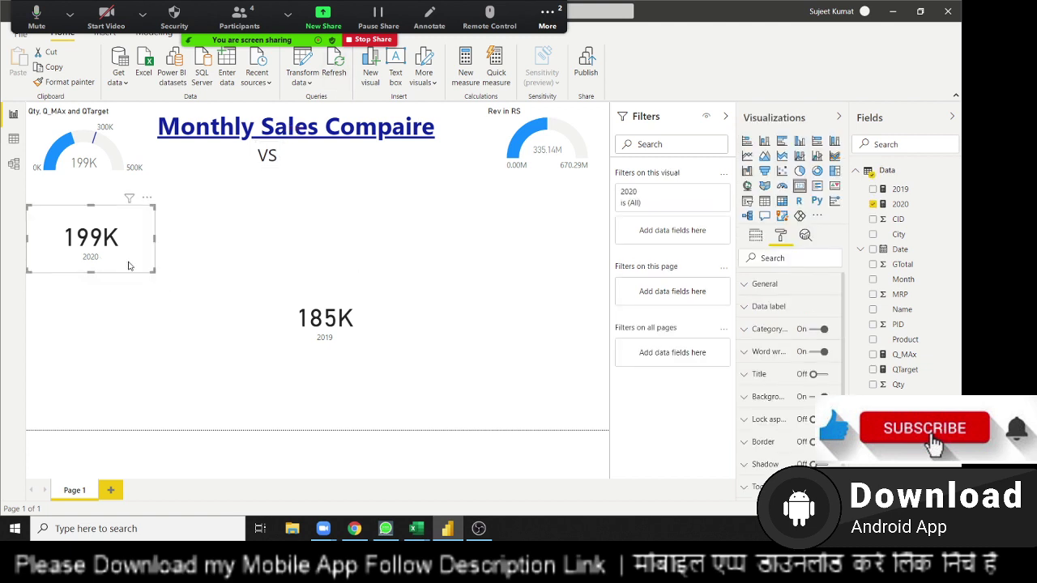
left_click_drag(130, 266, 234, 205)
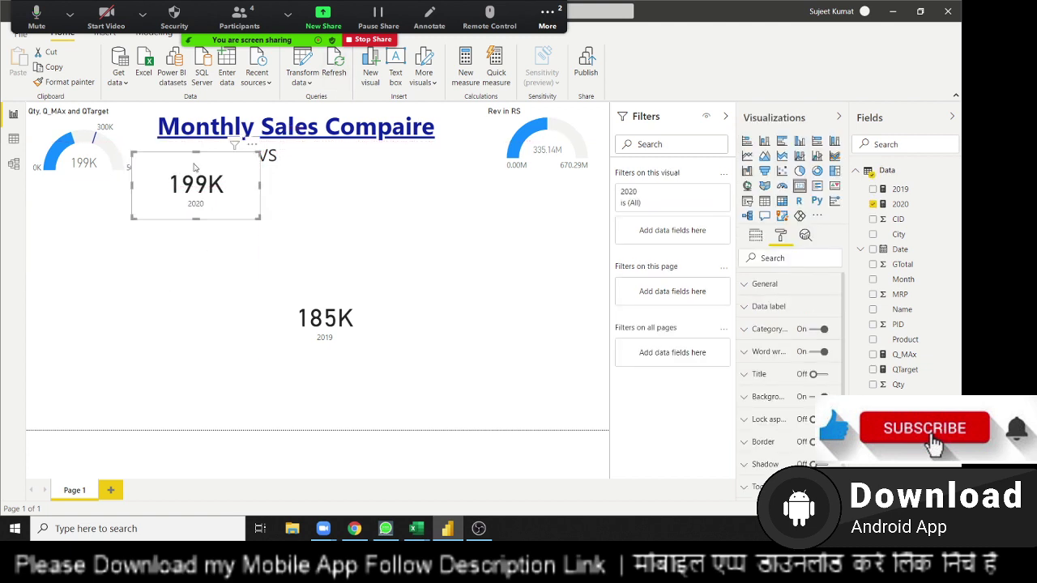
left_click_drag(195, 151, 196, 183)
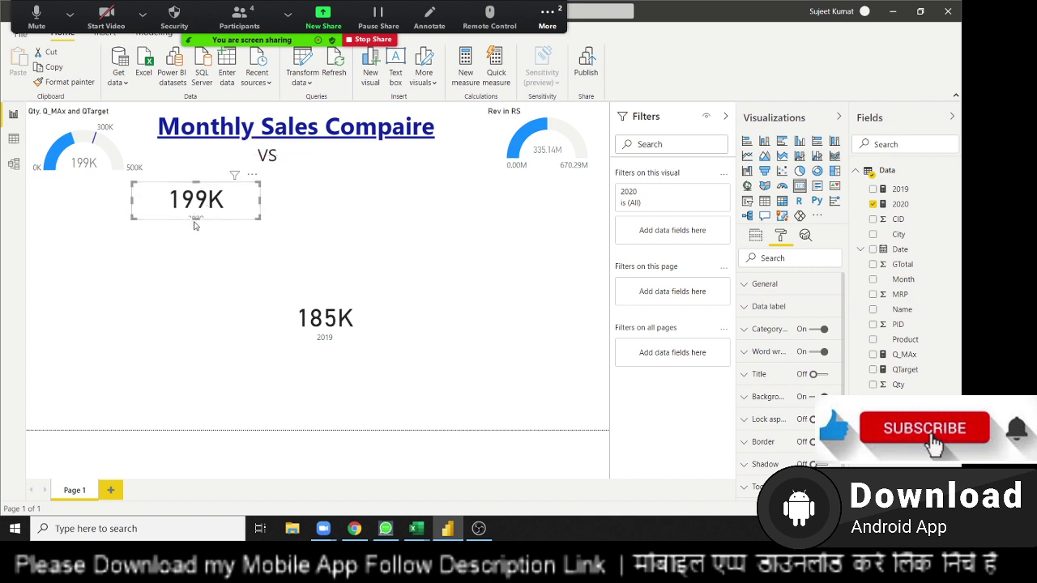
mouse_move(229, 216)
left_mouse_down()
mouse_move(225, 166)
mouse_move(245, 176)
left_mouse_up()
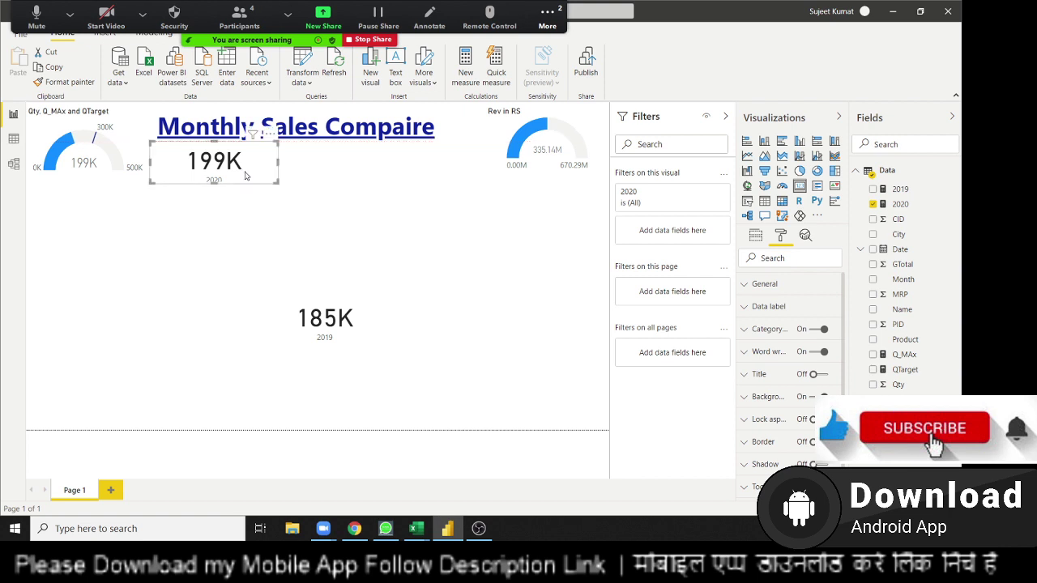
left_click(276, 230)
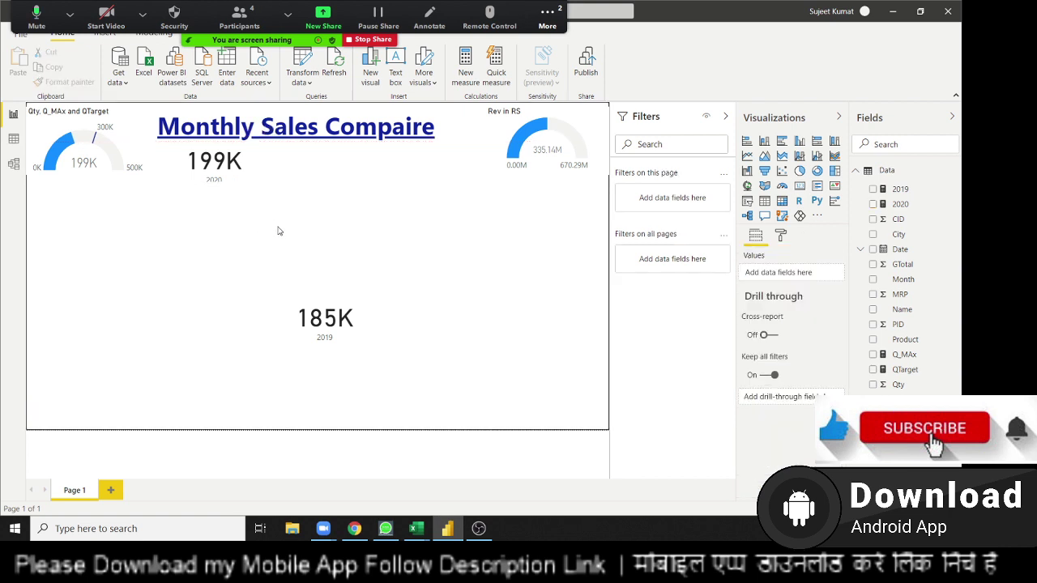
Turn off the 199K card's background and position it just left of VS.
left_click(253, 181)
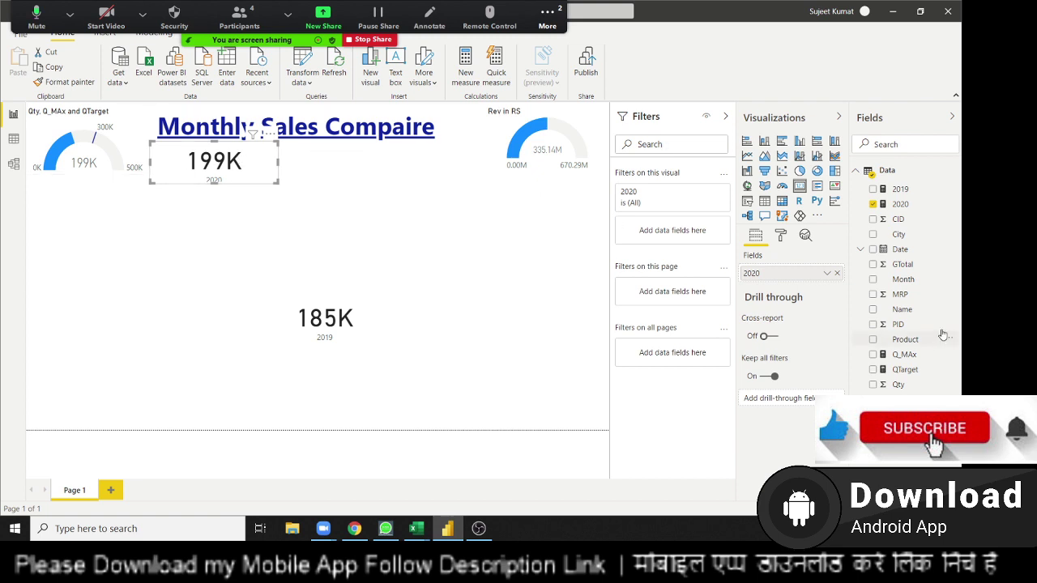
left_click(783, 238)
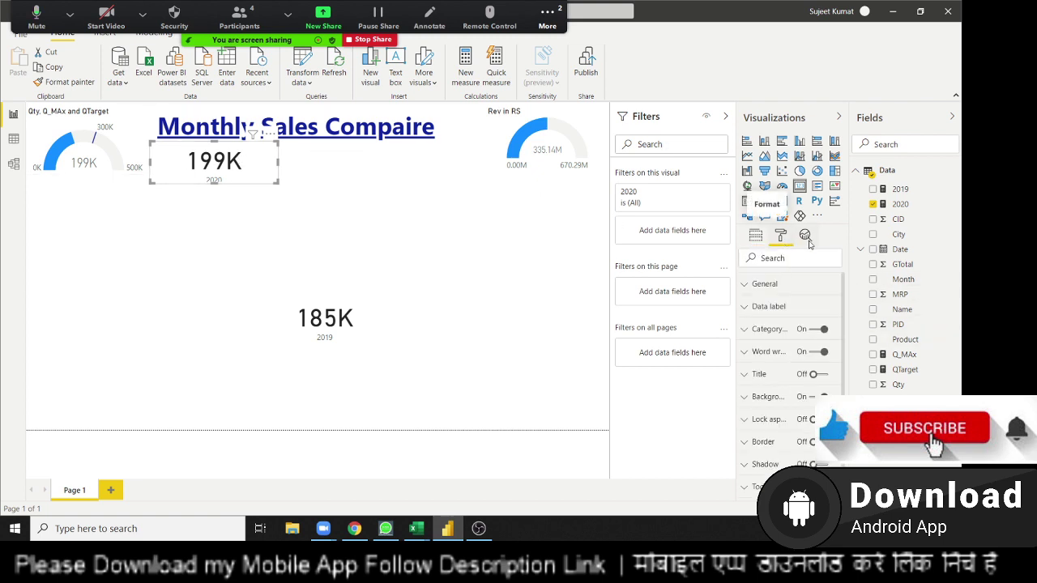
left_click(814, 399)
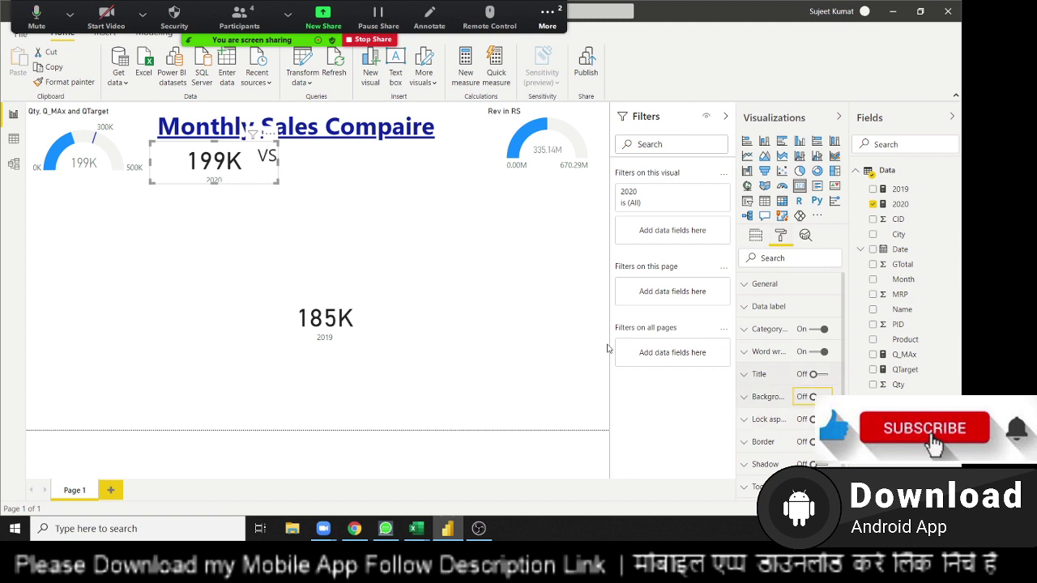
left_click_drag(245, 185, 256, 176)
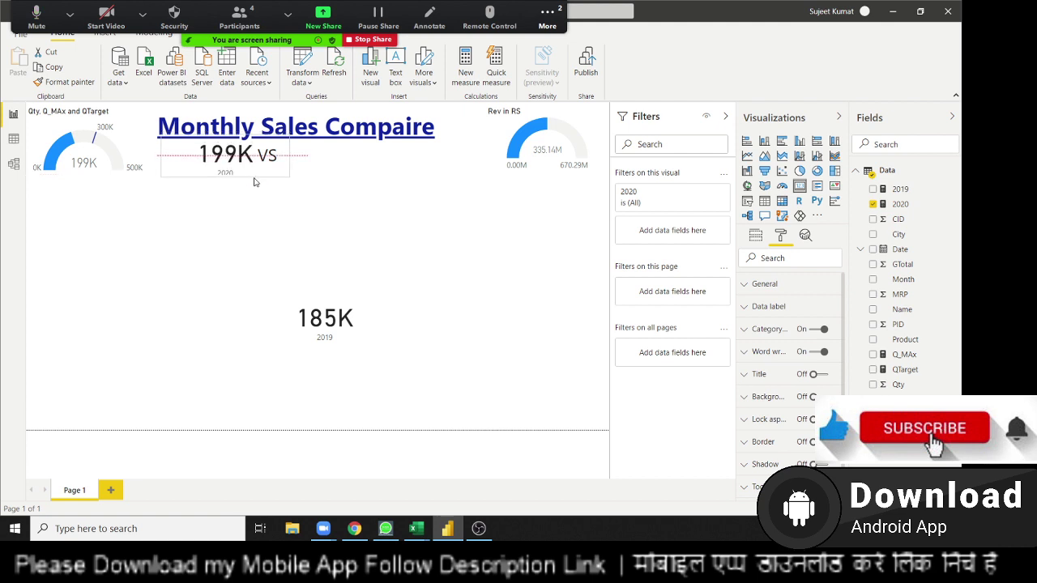
left_click_drag(256, 177, 250, 175)
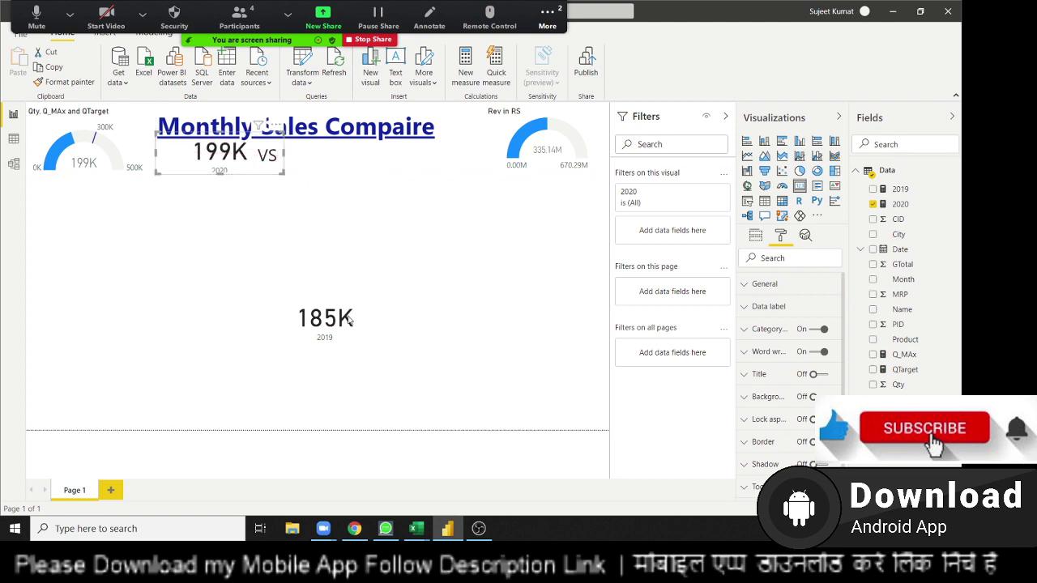
left_click(350, 321)
Turn off the 185K card's background and align it right of VS, beside the 199K card.
left_click(354, 321)
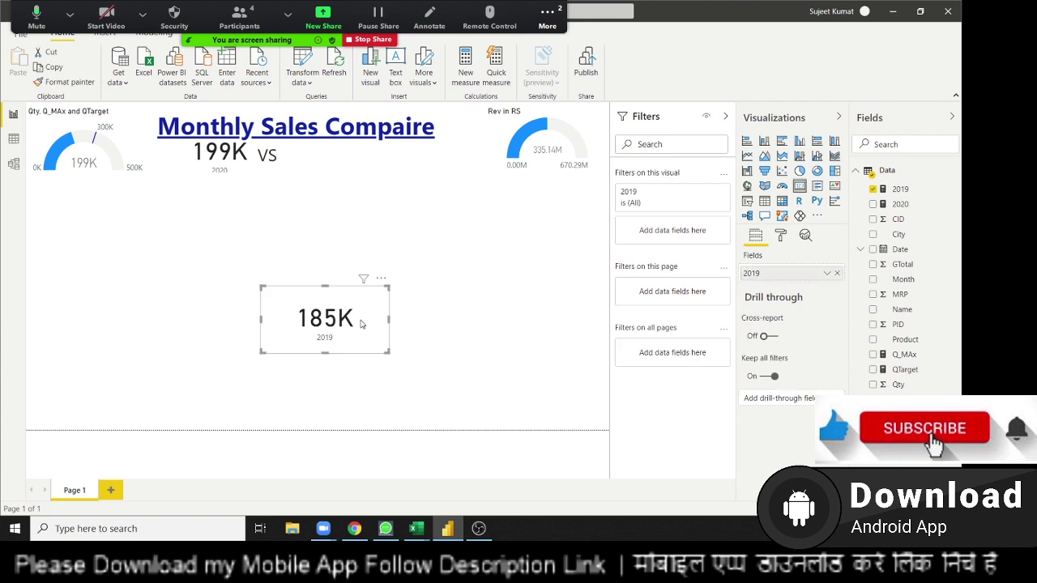
left_click(780, 237)
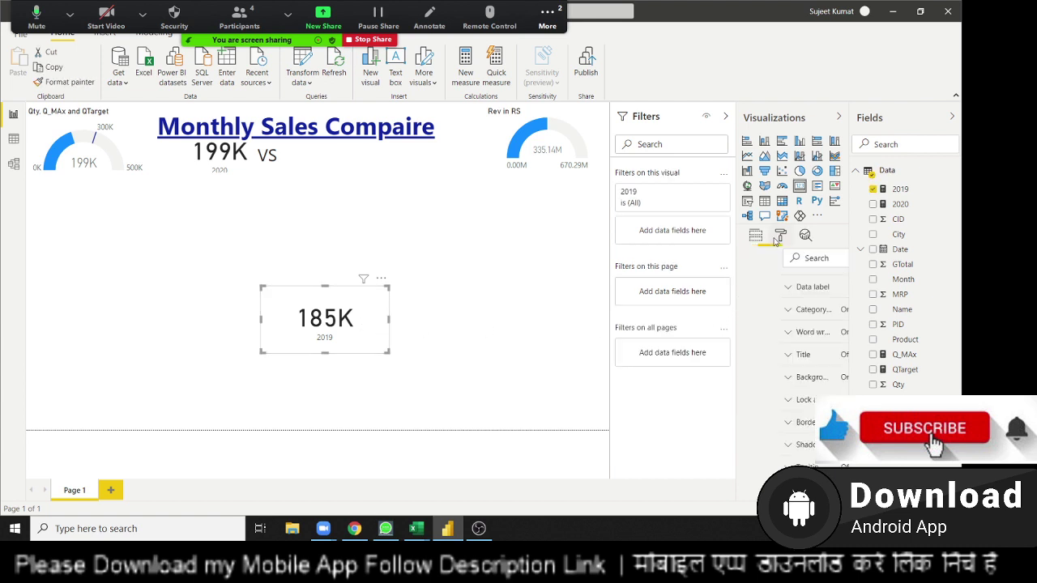
left_click(813, 398)
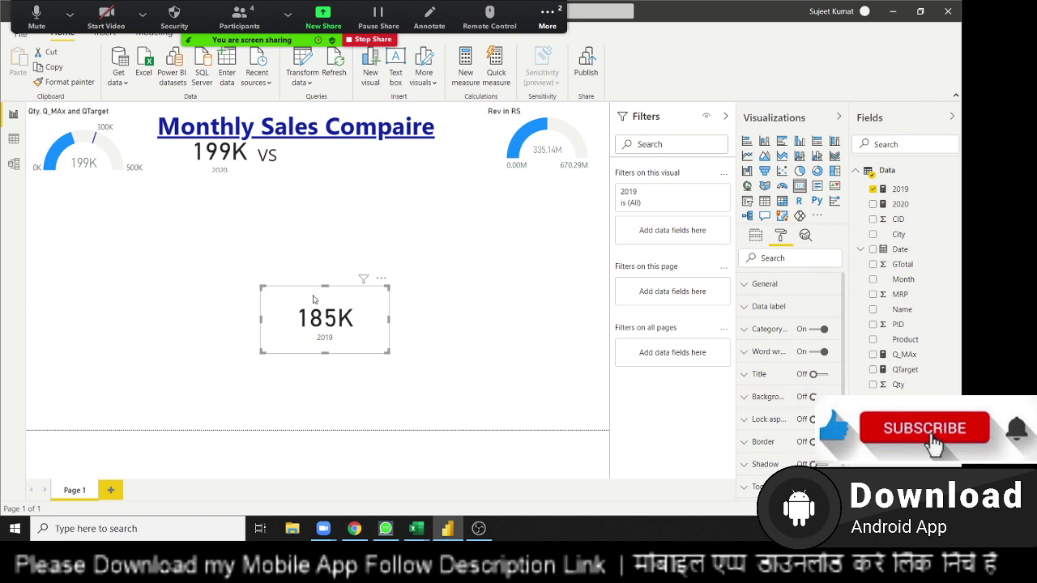
mouse_move(322, 298)
left_mouse_down()
mouse_move(316, 134)
mouse_move(300, 134)
left_mouse_up()
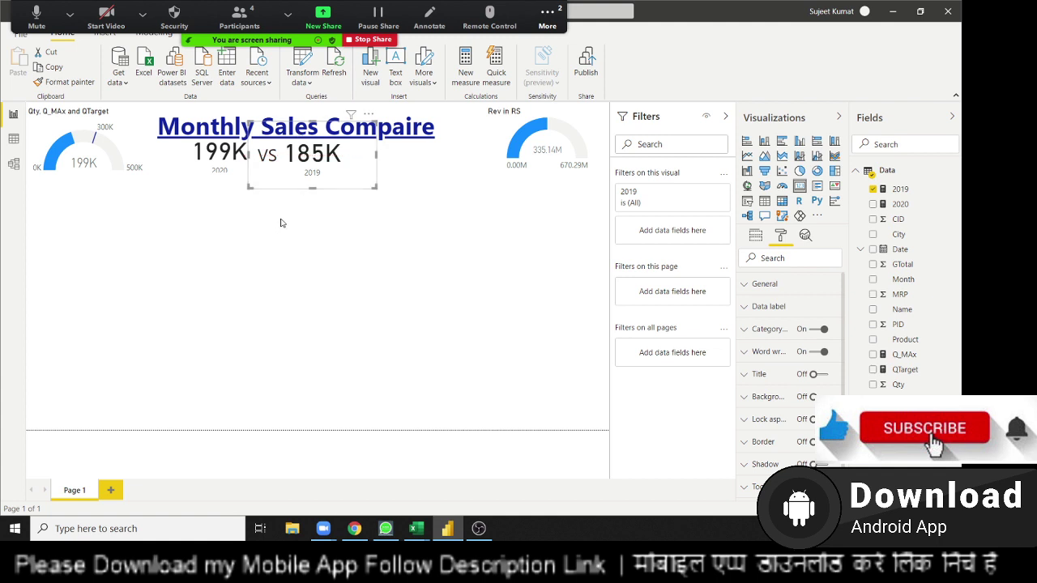
left_click(281, 223)
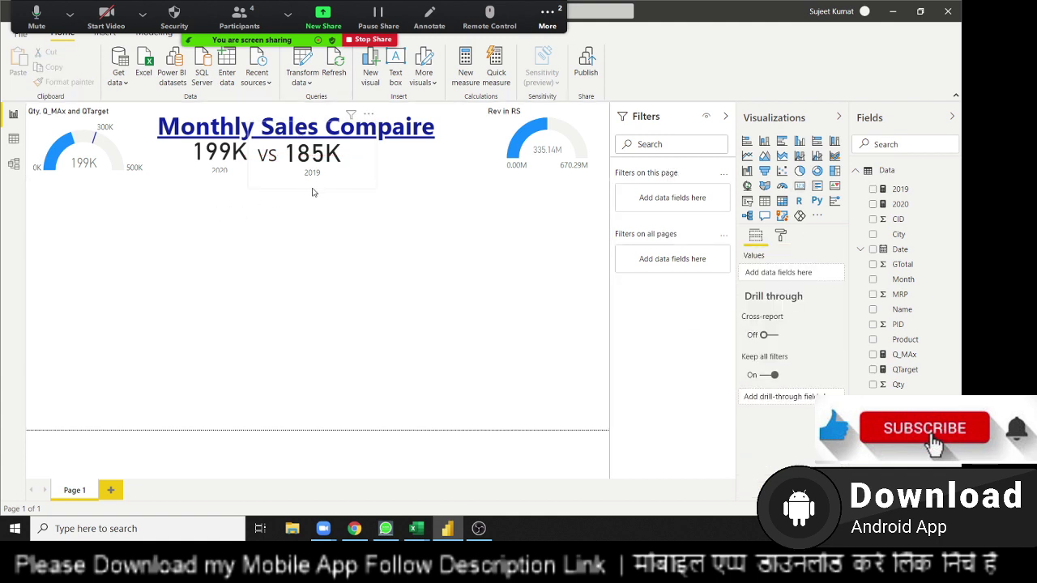
left_click(327, 160)
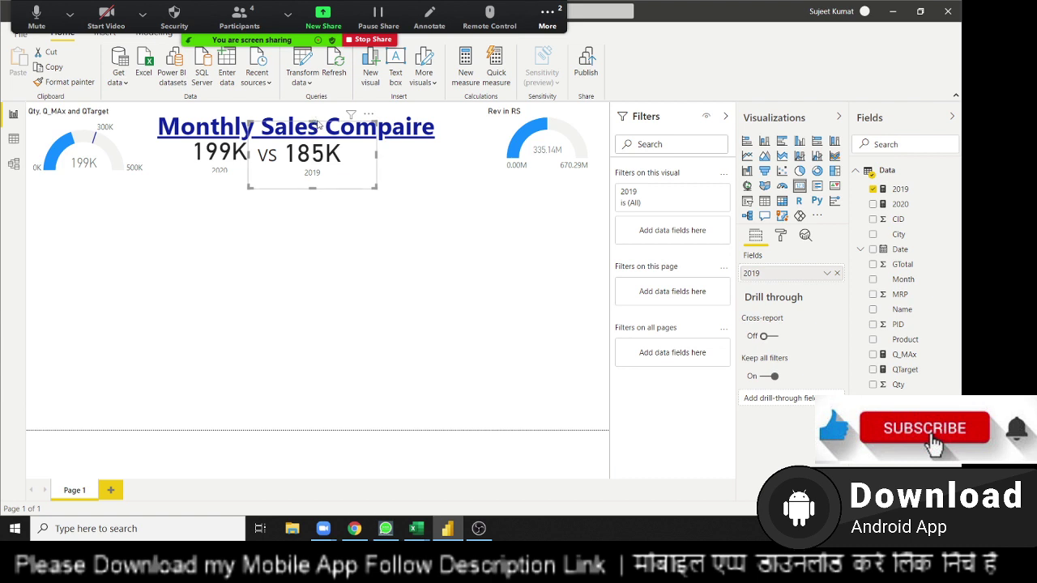
mouse_move(312, 122)
left_mouse_down()
mouse_move(312, 143)
mouse_move(363, 150)
left_mouse_up()
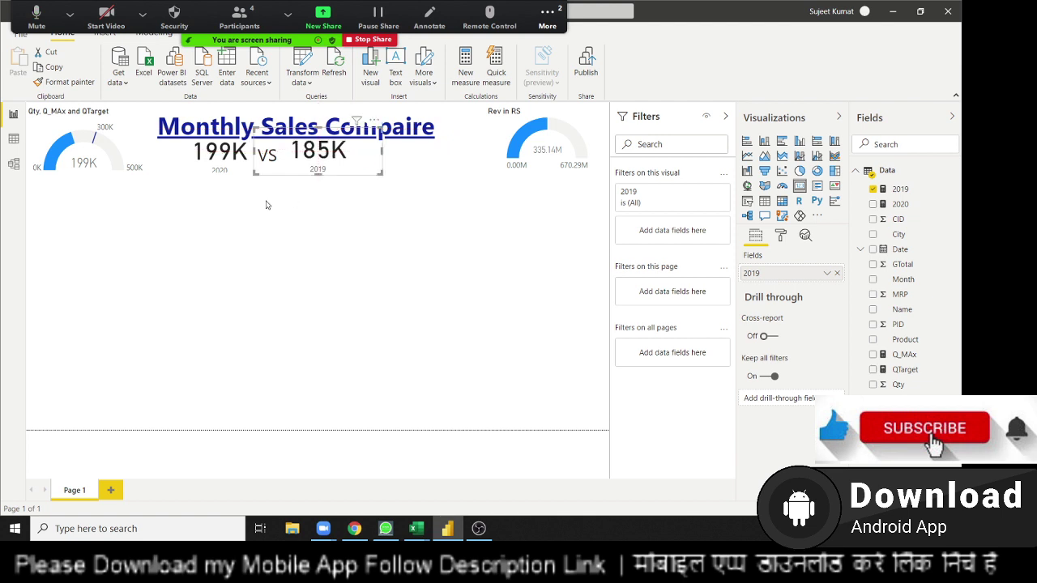
left_click(265, 206)
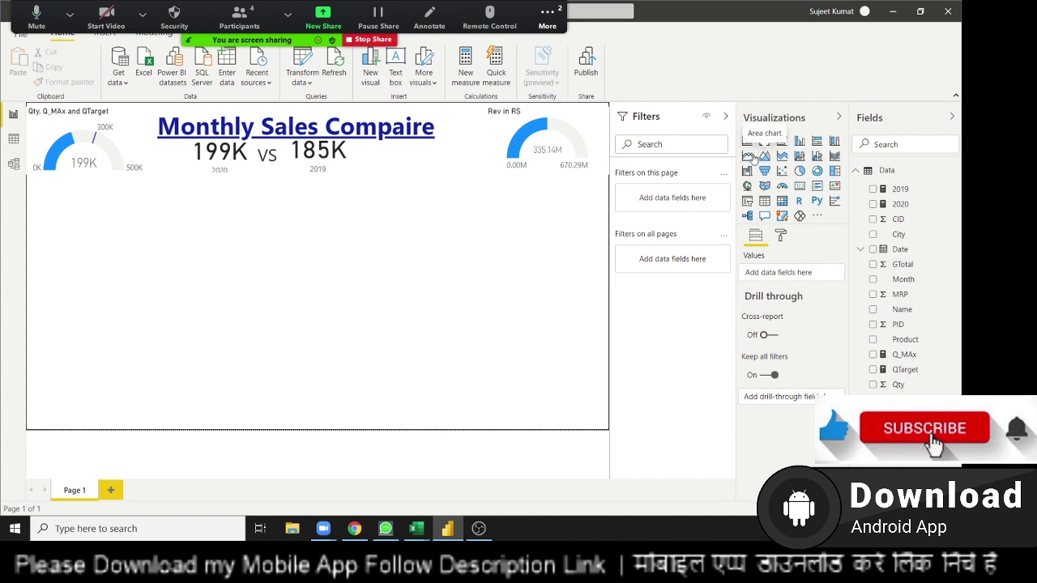
Add a line chart with Month on the axis and Qty as values.
left_click(748, 155)
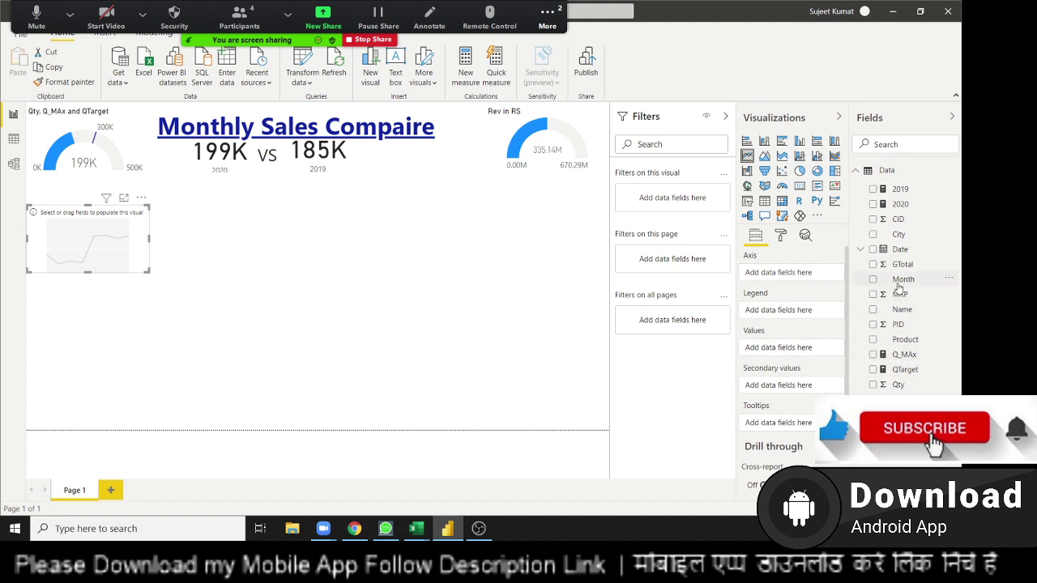
mouse_move(902, 280)
left_mouse_down()
mouse_move(149, 267)
mouse_move(105, 252)
left_mouse_up()
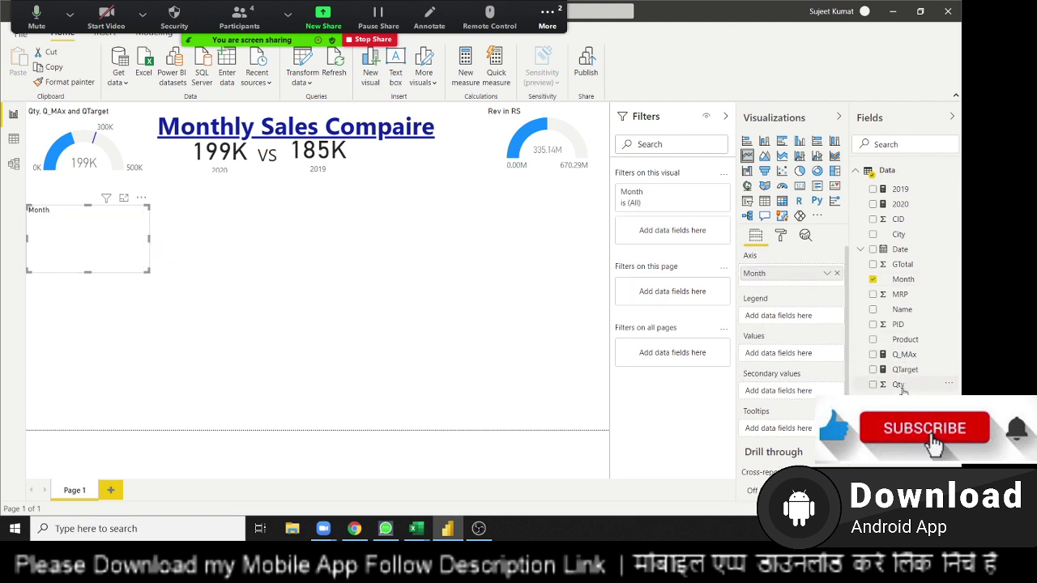
mouse_move(898, 385)
left_mouse_down()
mouse_move(120, 250)
mouse_move(218, 341)
left_mouse_up()
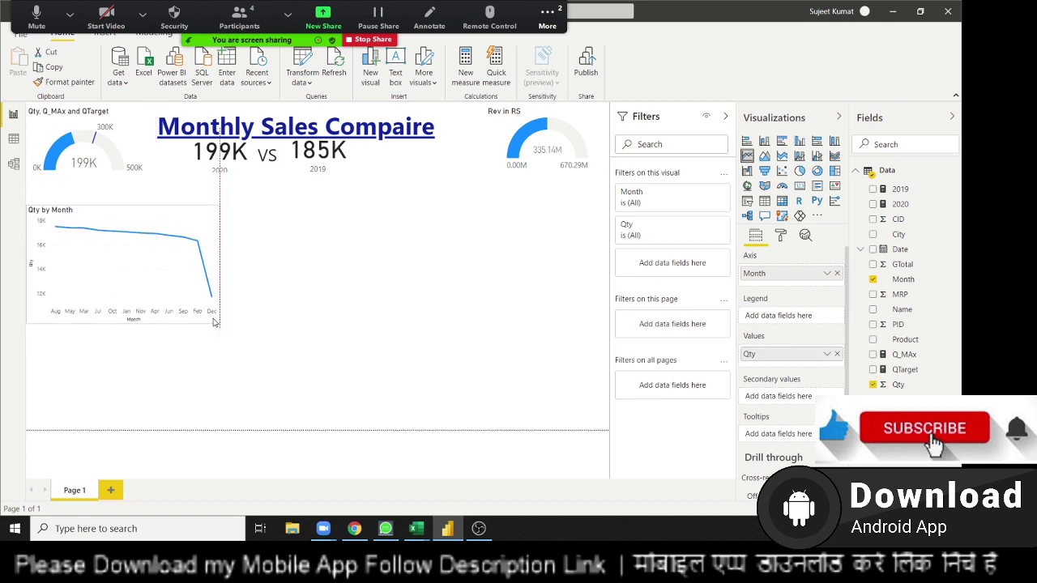
Shrink the Qty by Month chart and move it just below the Qty gauge.
left_click_drag(217, 341, 219, 322)
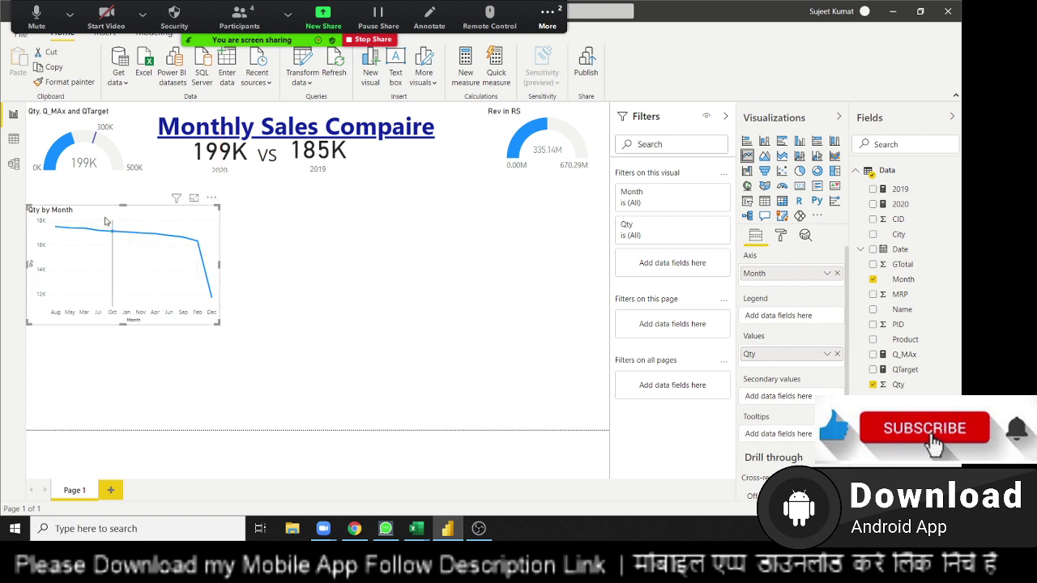
left_click_drag(106, 215, 100, 194)
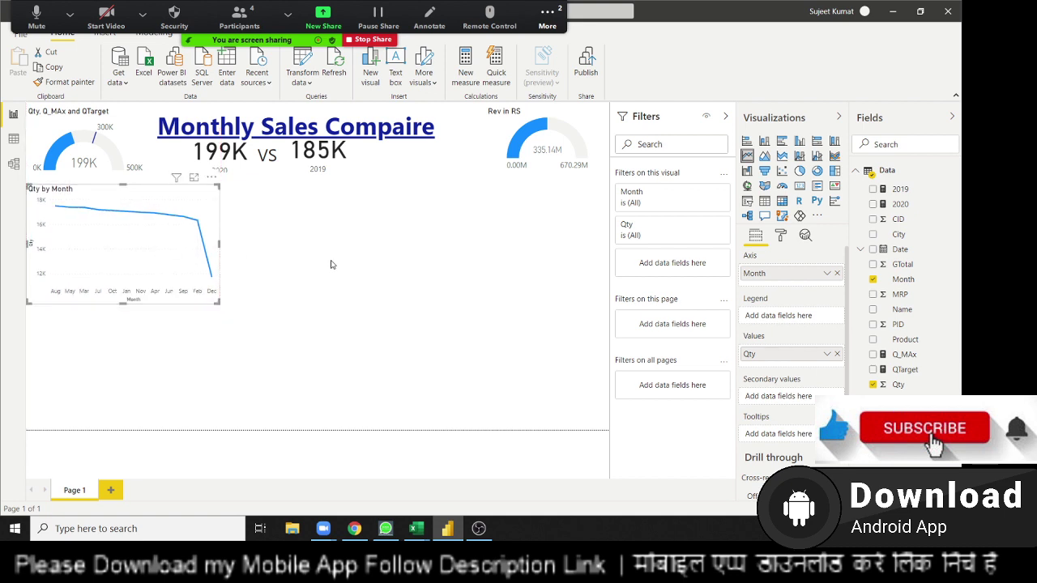
left_click(331, 264)
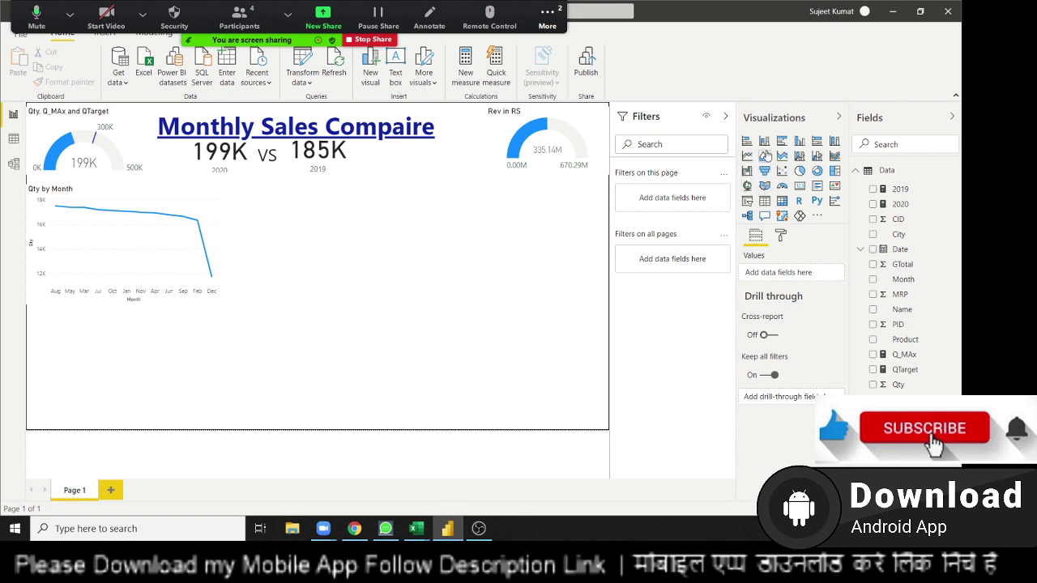
Place a stacked column chart beside the line chart with Name on the axis and Qty as values.
left_click(765, 142)
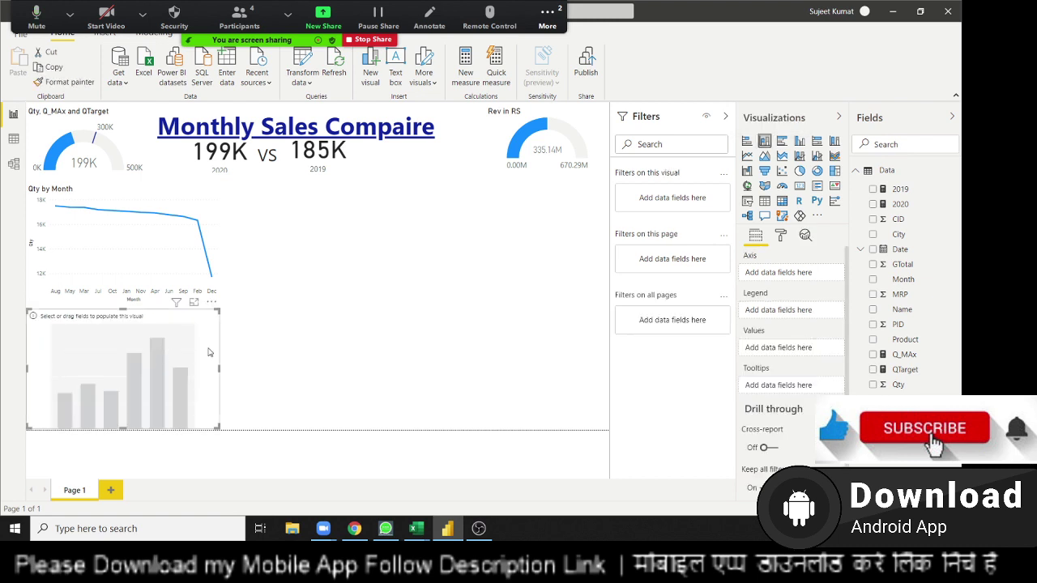
left_click_drag(161, 340, 353, 226)
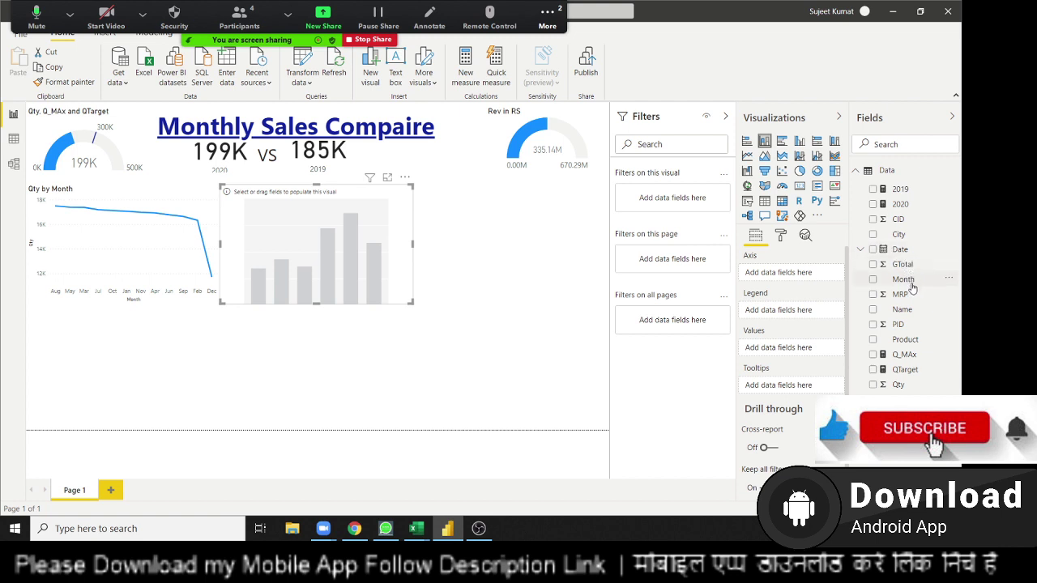
left_click_drag(535, 283, 328, 236)
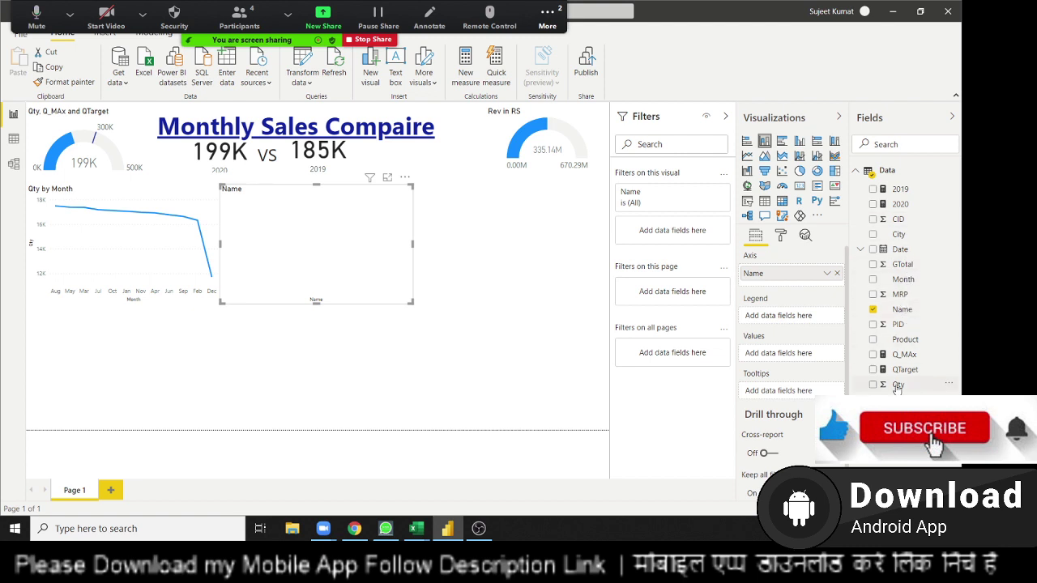
left_click_drag(897, 384, 320, 247)
left_click_drag(390, 287, 393, 288)
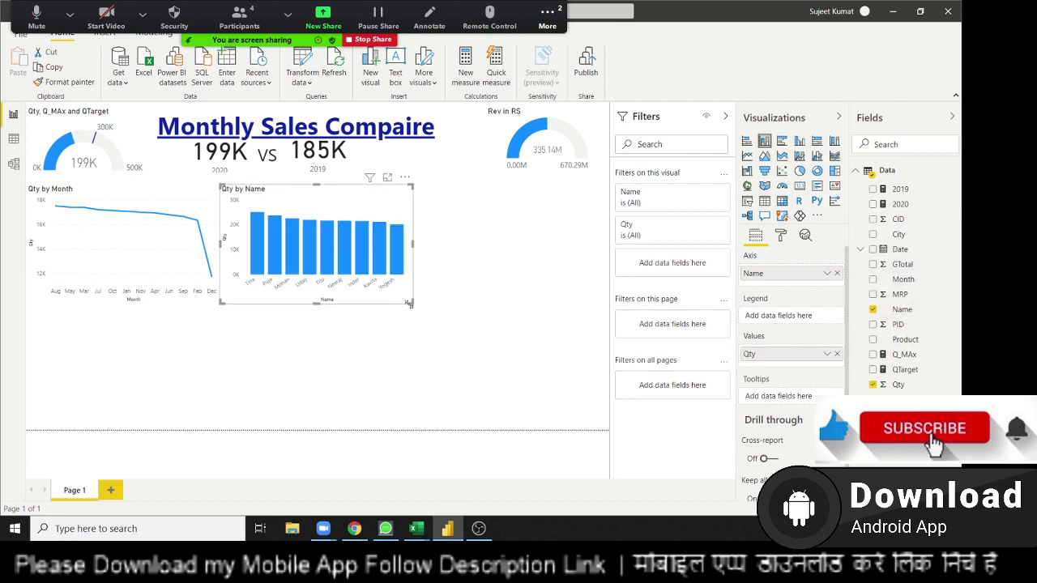
left_click(550, 292)
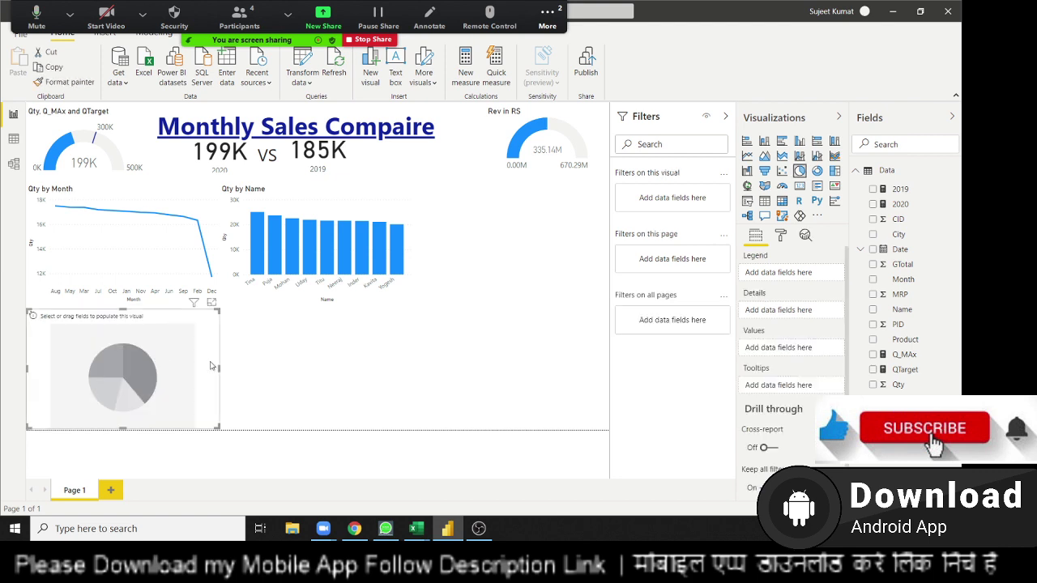
Place a pie chart right of Qty by Name with Product as legend and Qty as values.
left_click_drag(158, 357, 551, 233)
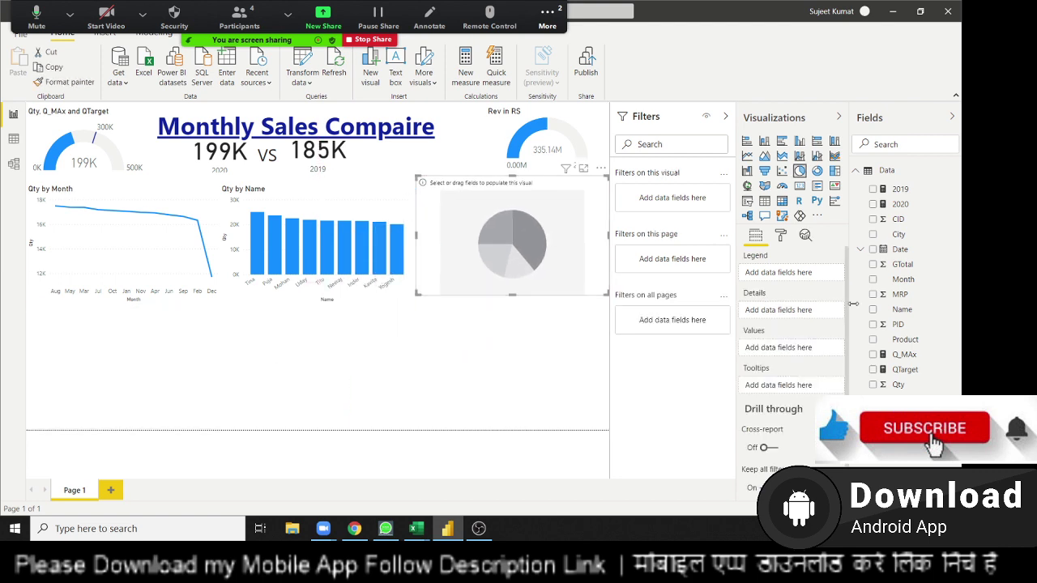
mouse_move(918, 342)
left_mouse_down()
mouse_move(690, 319)
mouse_move(565, 278)
left_mouse_up()
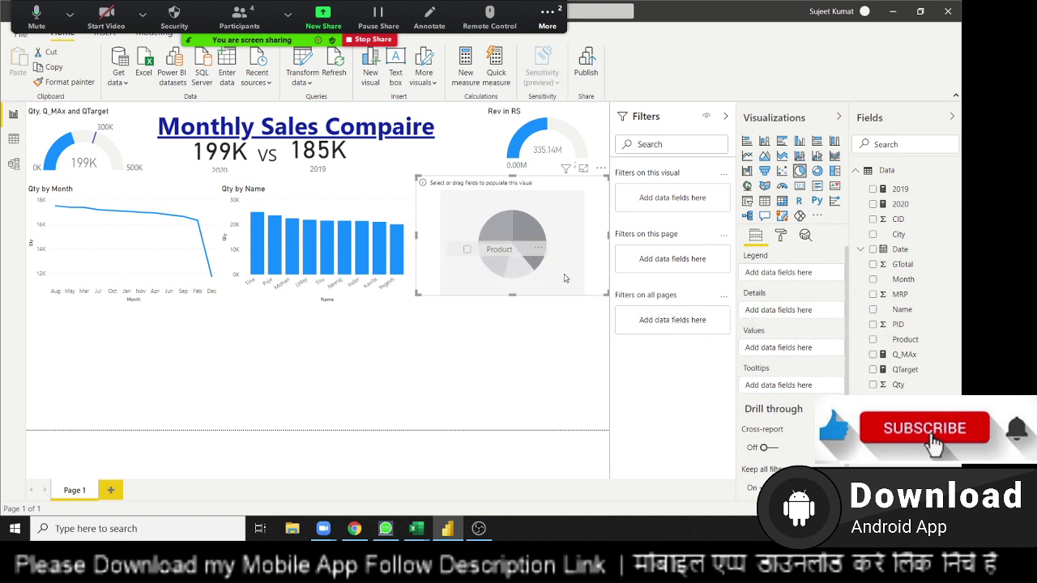
left_click_drag(496, 255, 496, 254)
mouse_move(899, 385)
left_mouse_down()
mouse_move(488, 268)
mouse_move(507, 282)
left_mouse_up()
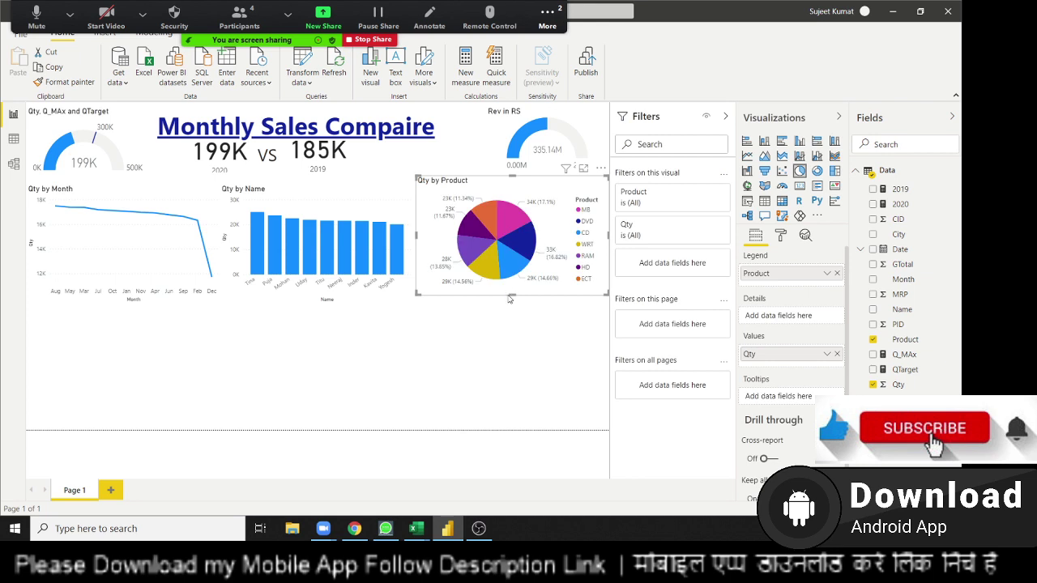
key("Escape")
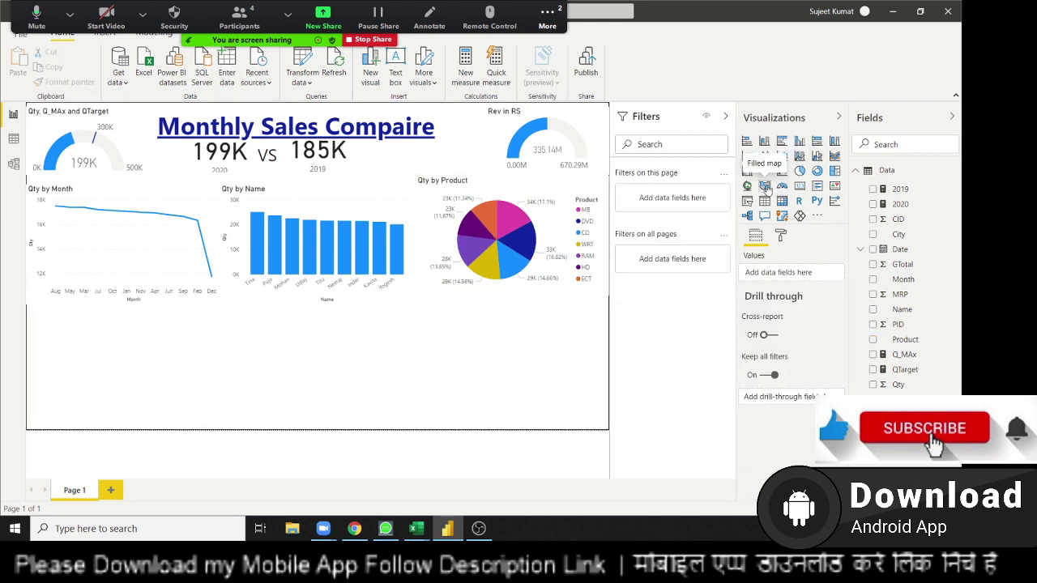
Add a map visual with City as location and Qty as tooltip.
left_click(767, 188)
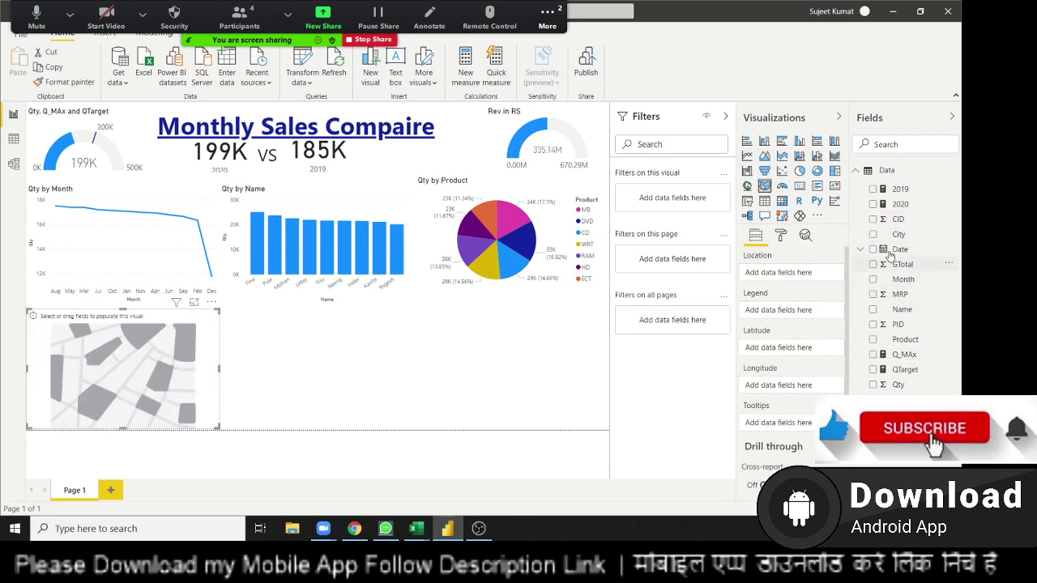
left_click_drag(899, 234, 149, 381)
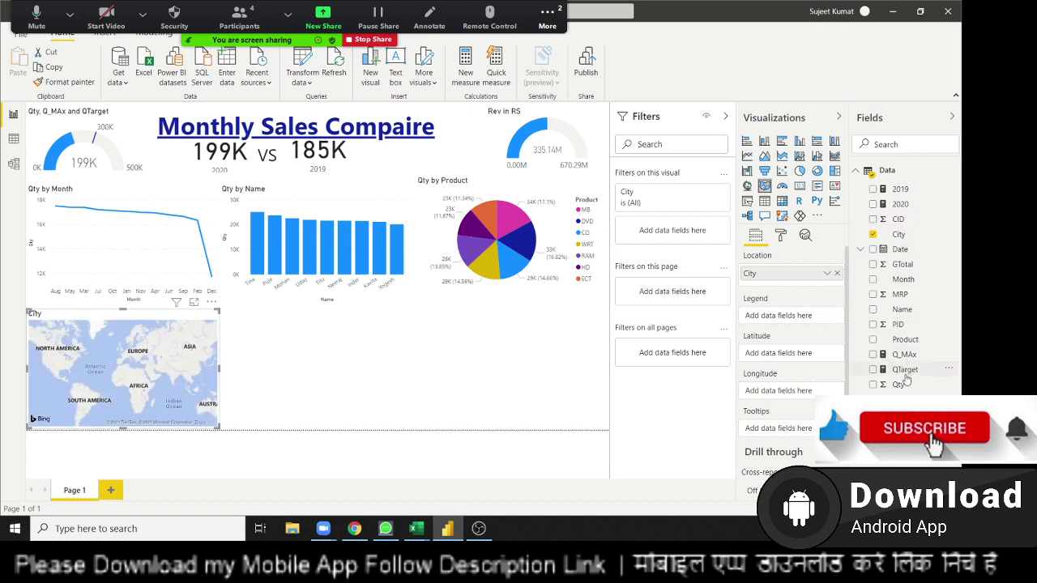
left_click_drag(906, 381, 206, 391)
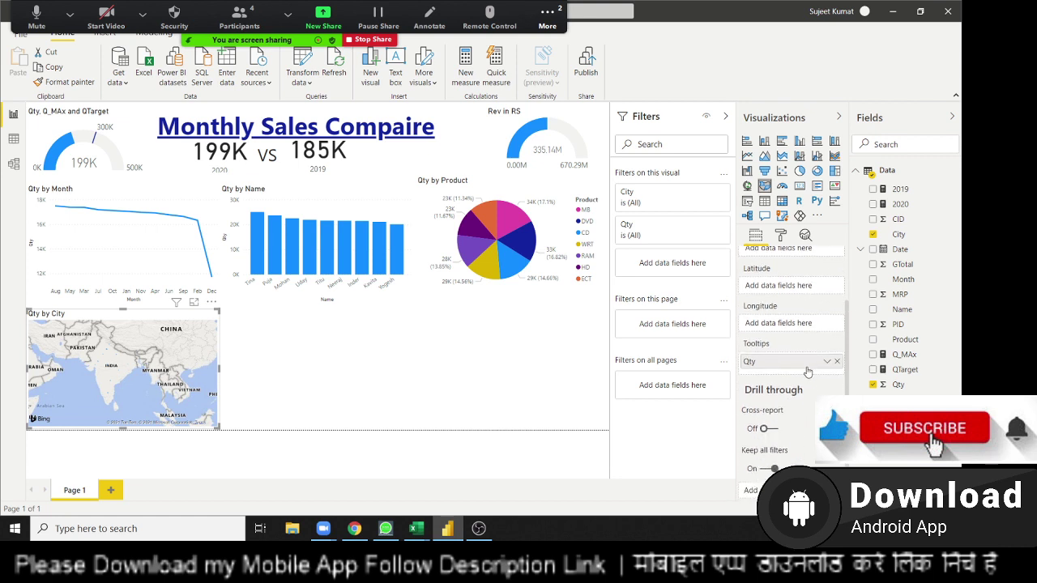
Try Qty in the map's legend, then move it back to tooltips.
scroll(806, 371, "down", 1)
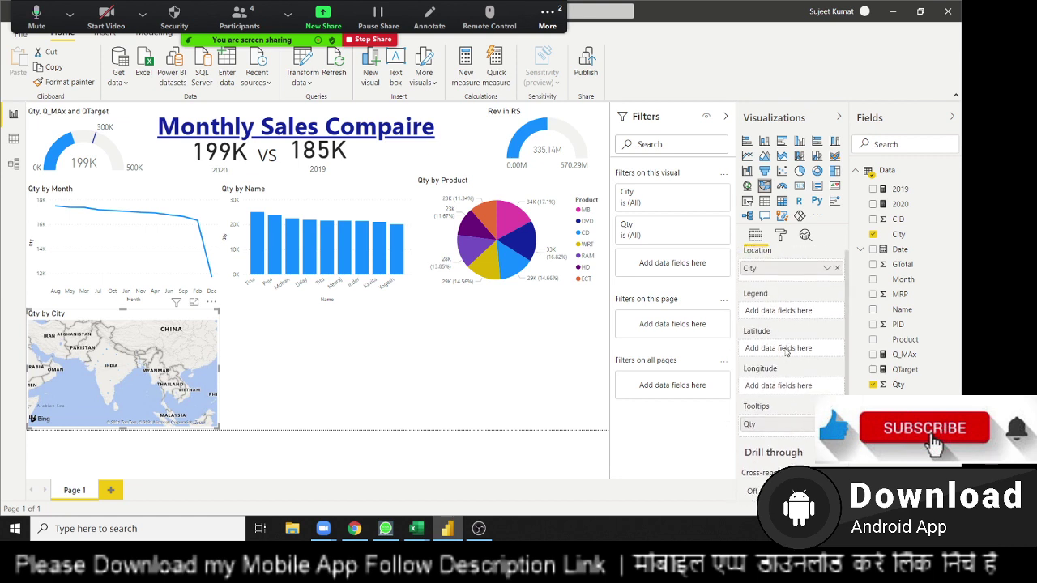
scroll(787, 353, "up", 1)
left_click_drag(794, 438, 803, 328)
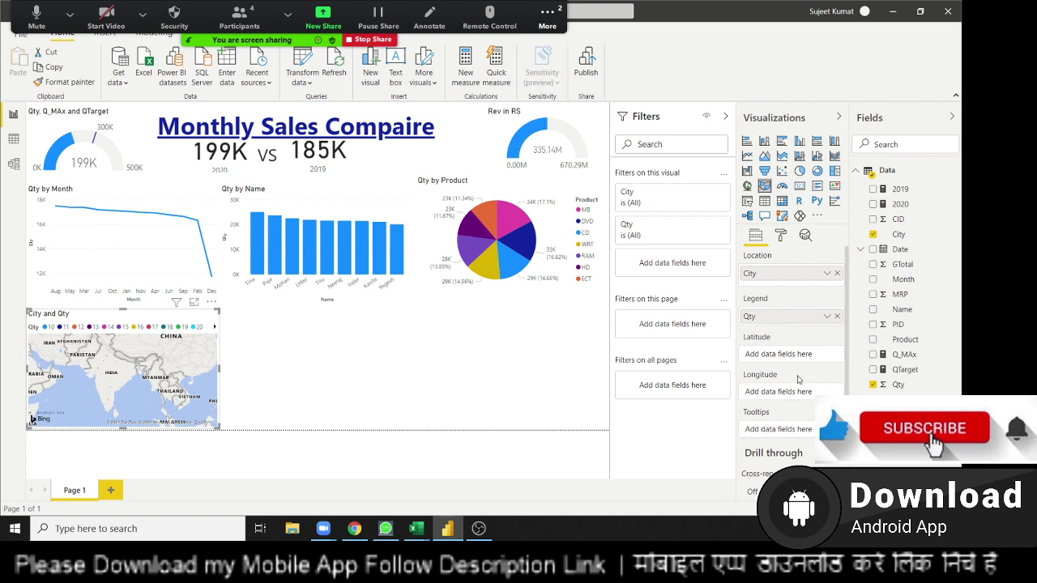
mouse_move(790, 327)
left_mouse_down()
mouse_move(795, 455)
mouse_move(784, 436)
left_mouse_up()
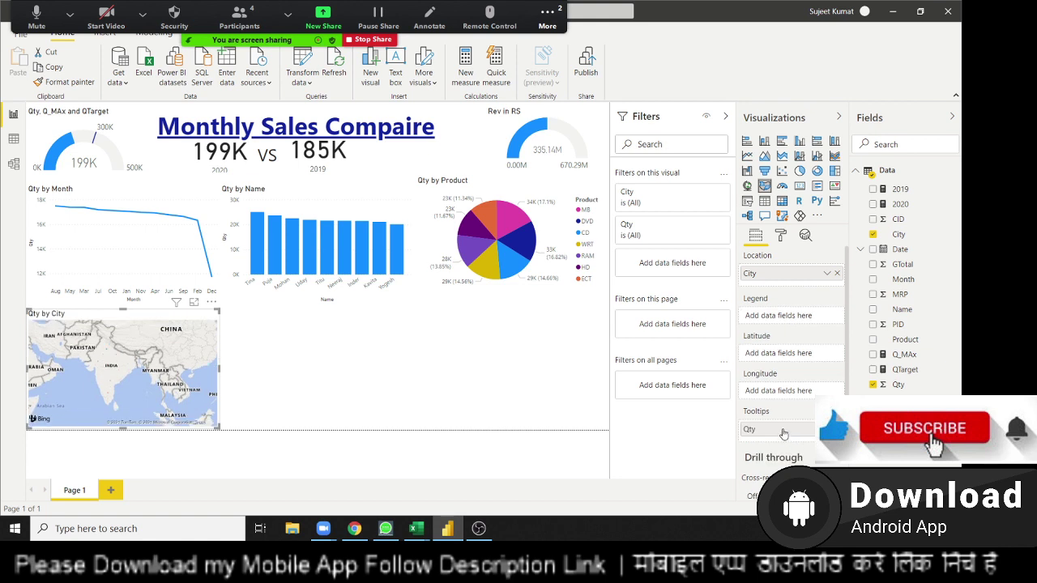
scroll(81, 375, "up", 2)
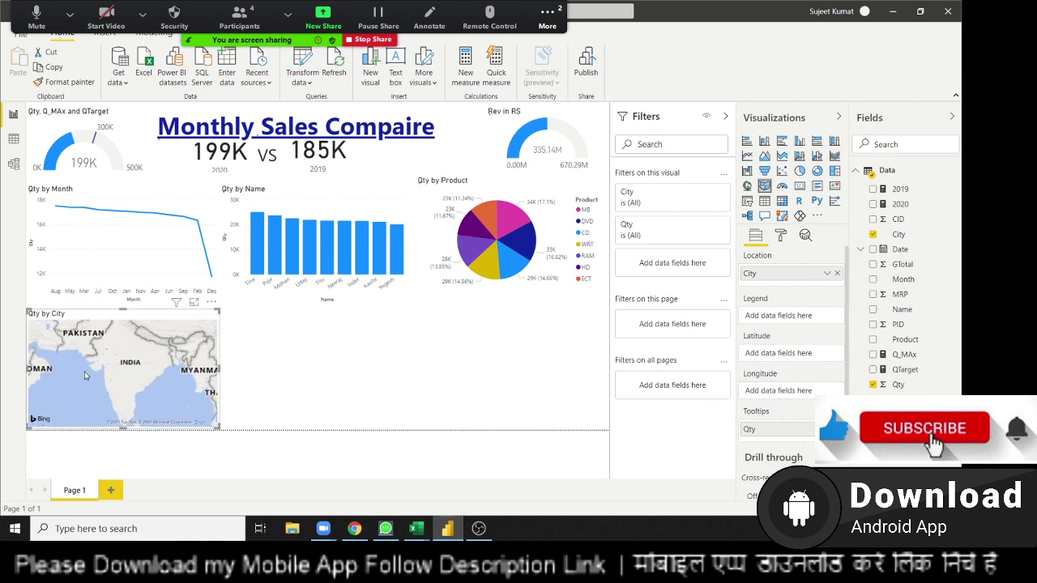
scroll(114, 376, "up", 2)
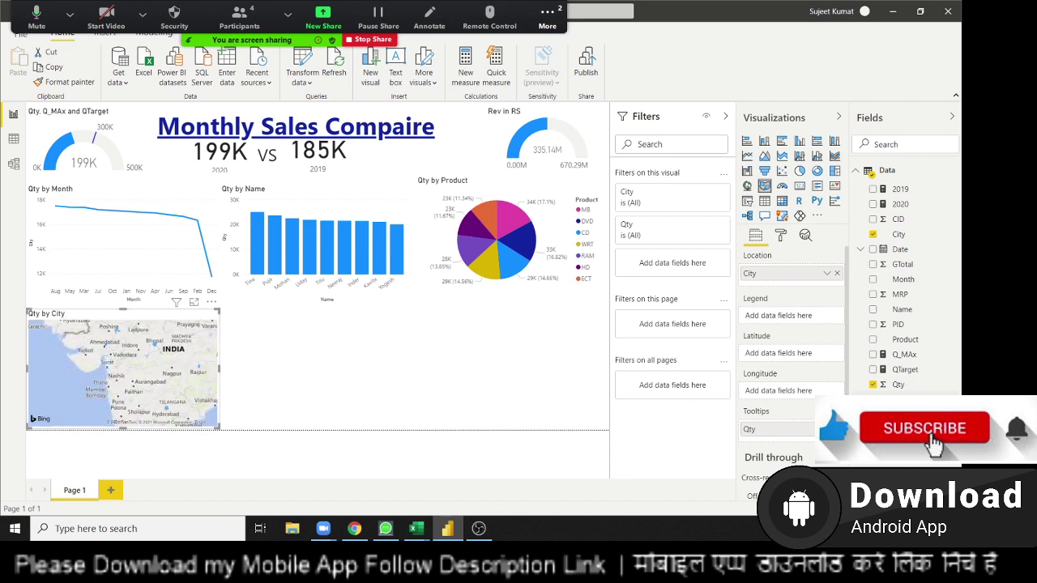
Turn on Show all in the map's Data colors so each city gets its own colour.
left_click(783, 241)
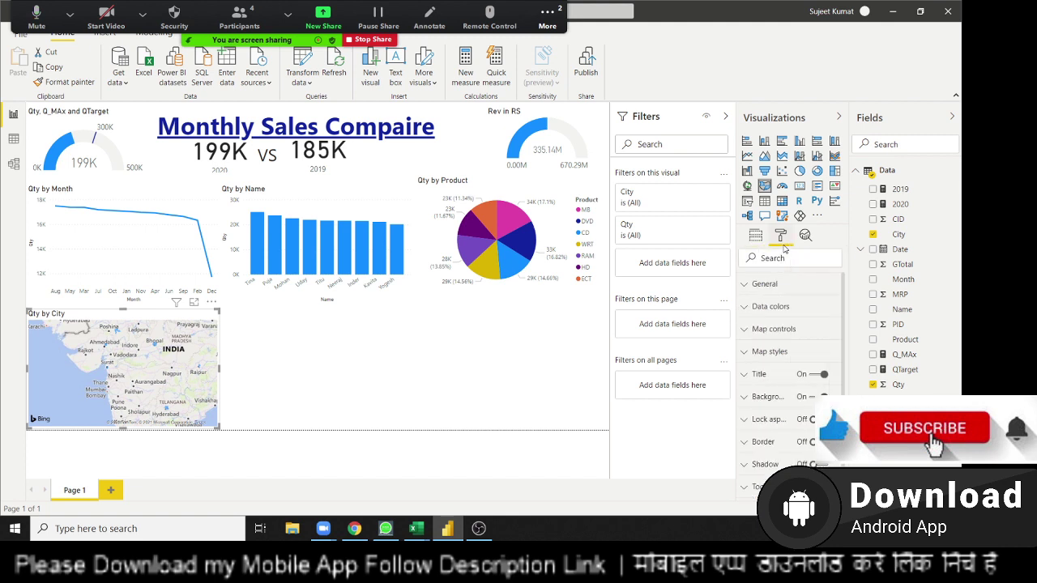
left_click(785, 311)
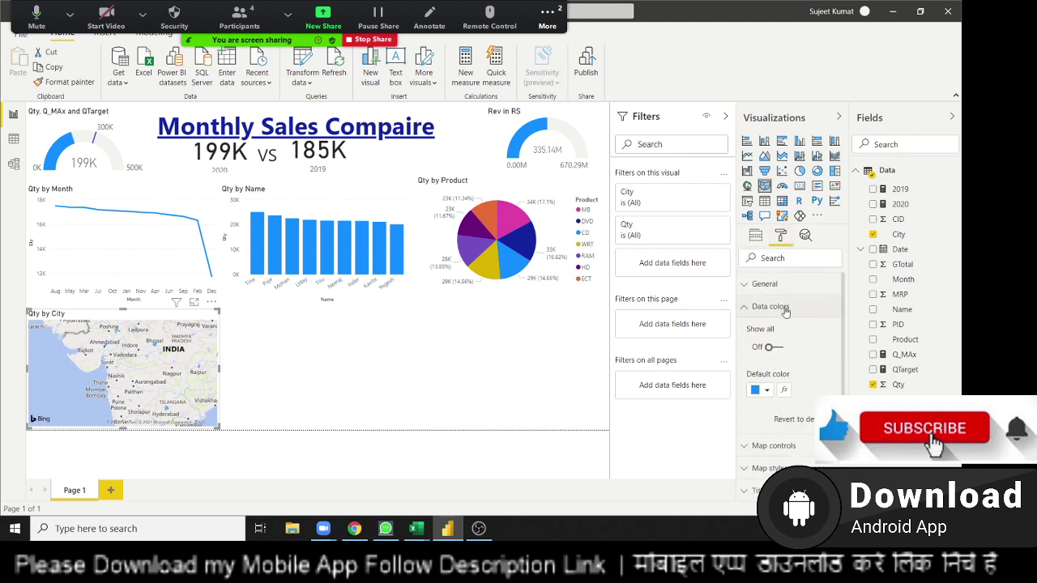
left_click(780, 348)
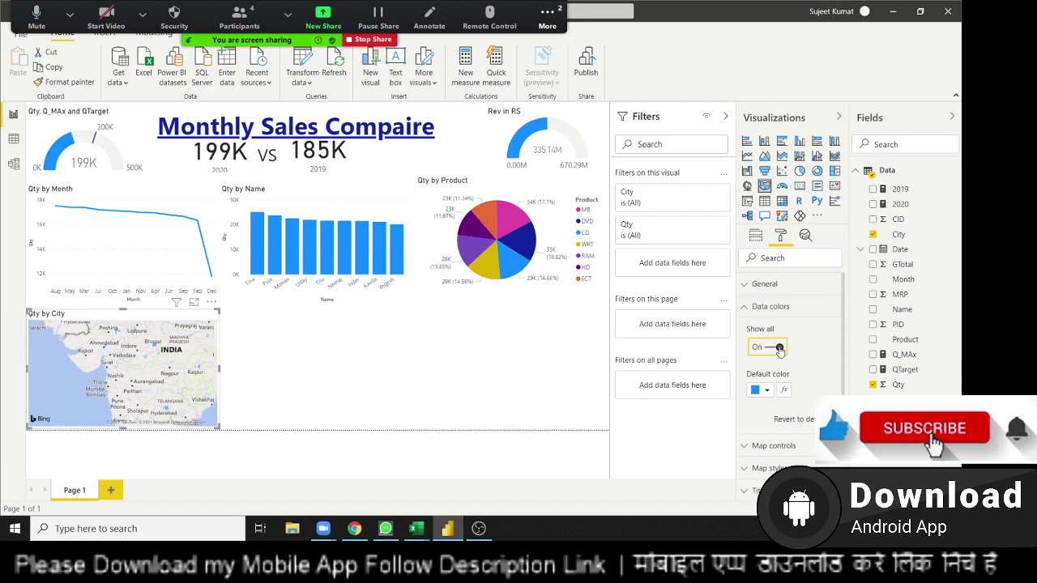
left_click(753, 310)
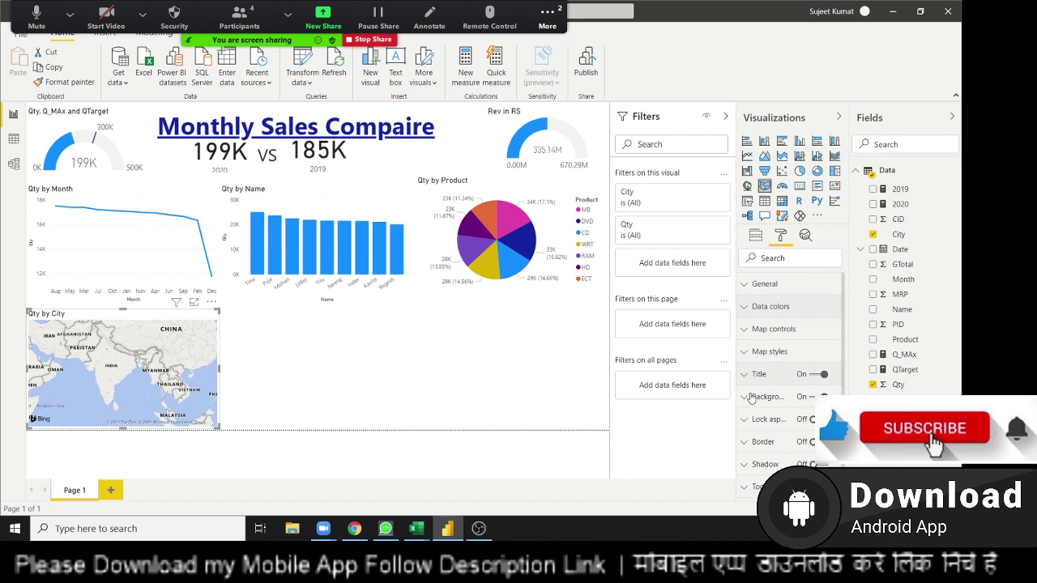
Turn the map's border on and set its map style theme to Dark.
scroll(760, 471, "down", 1)
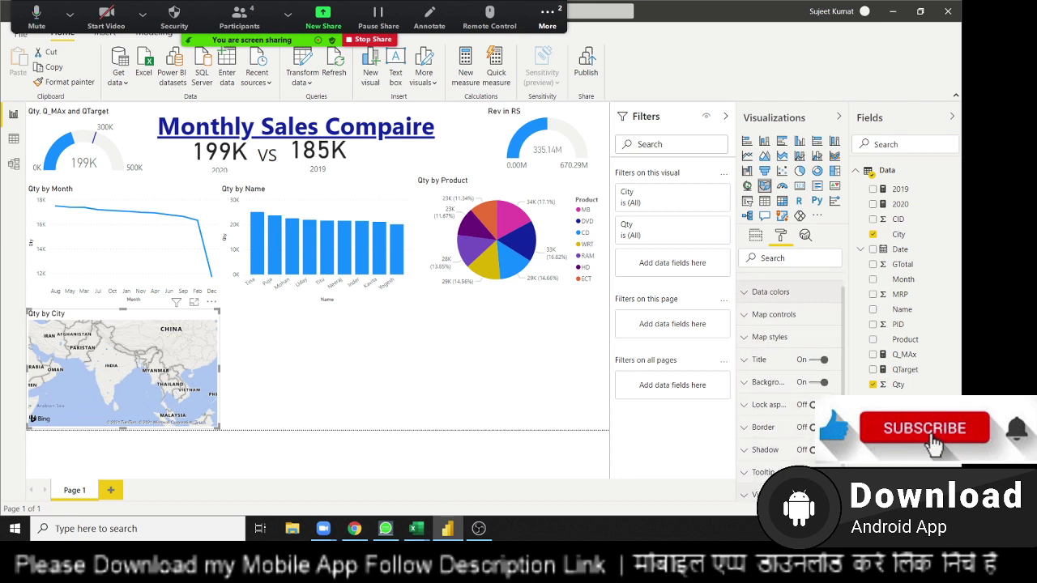
left_click(811, 427)
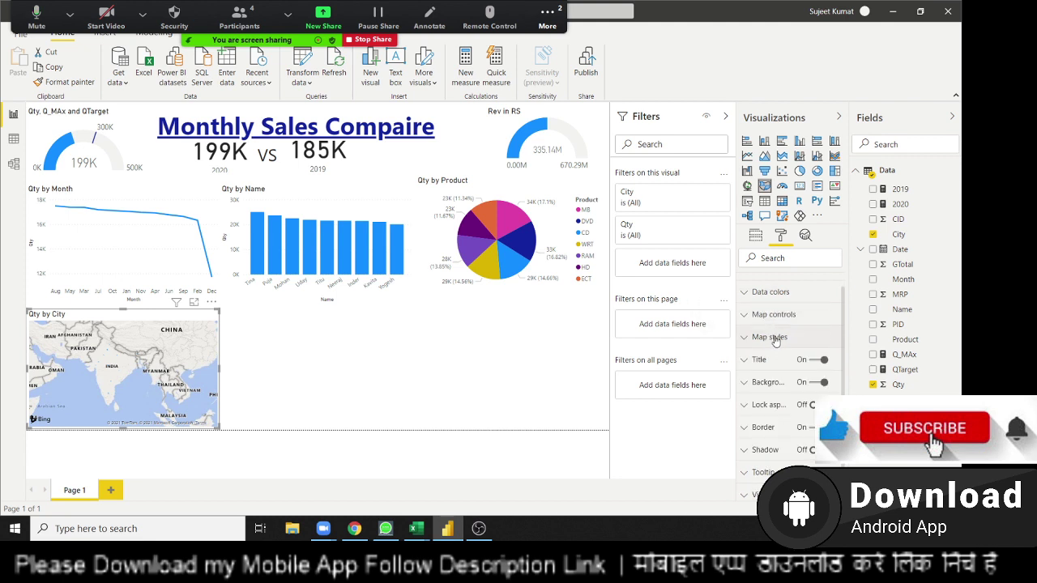
left_click(773, 337)
left_click(780, 376)
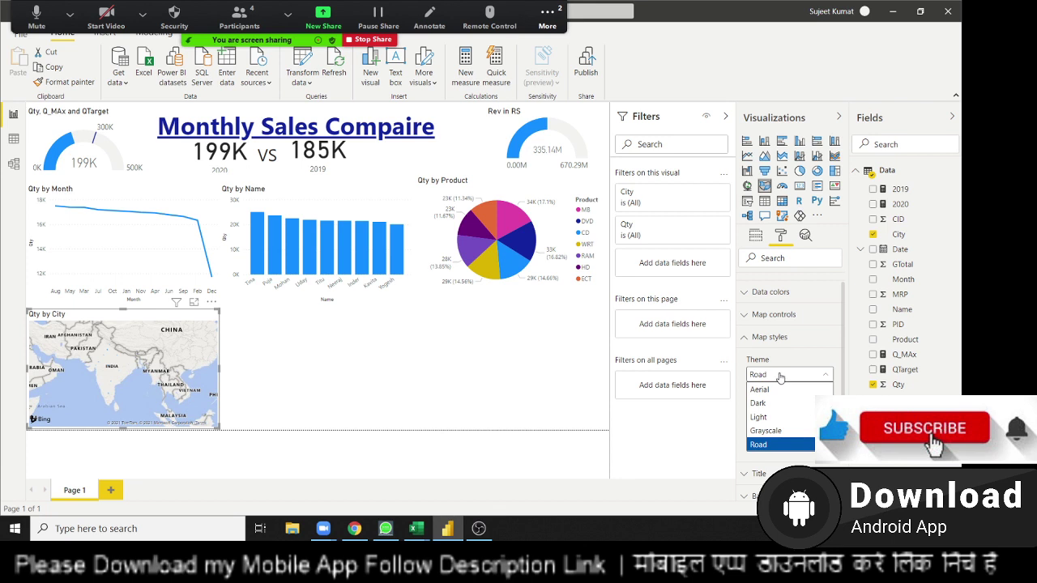
left_click(780, 404)
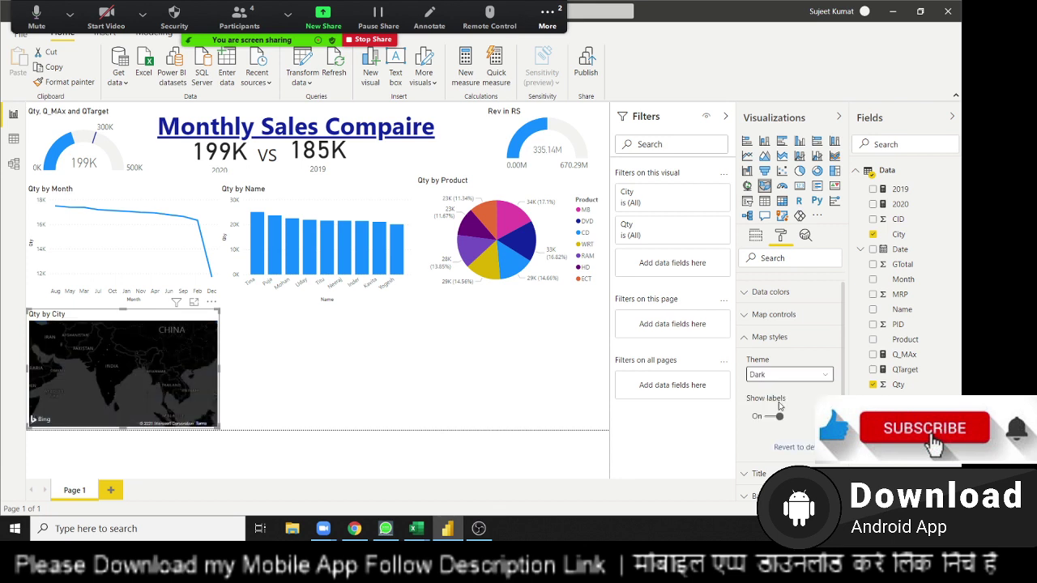
left_click(302, 372)
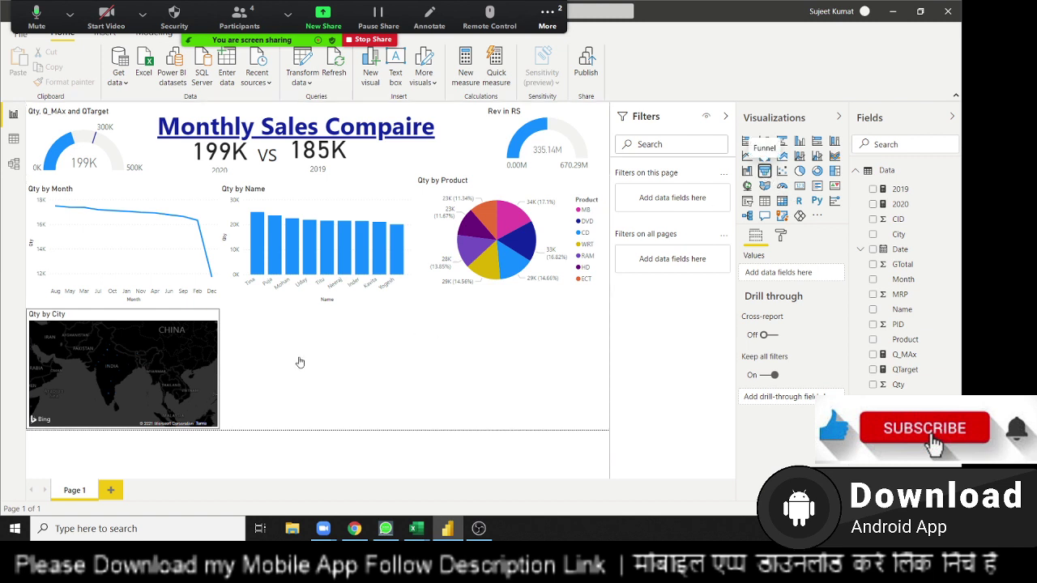
left_click_drag(299, 361, 300, 362)
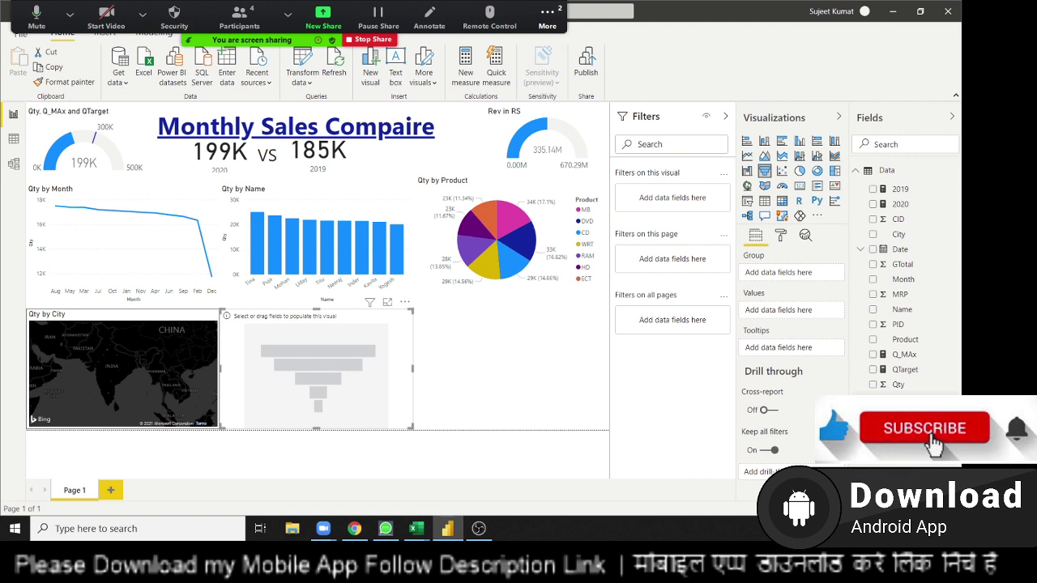
left_click_drag(454, 450, 312, 398)
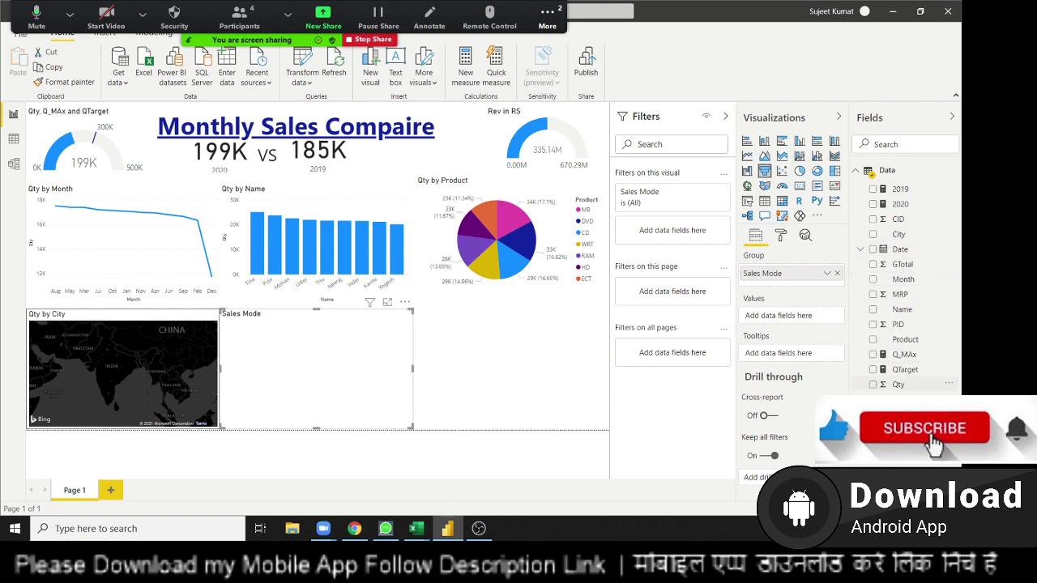
left_click_drag(899, 385, 343, 350)
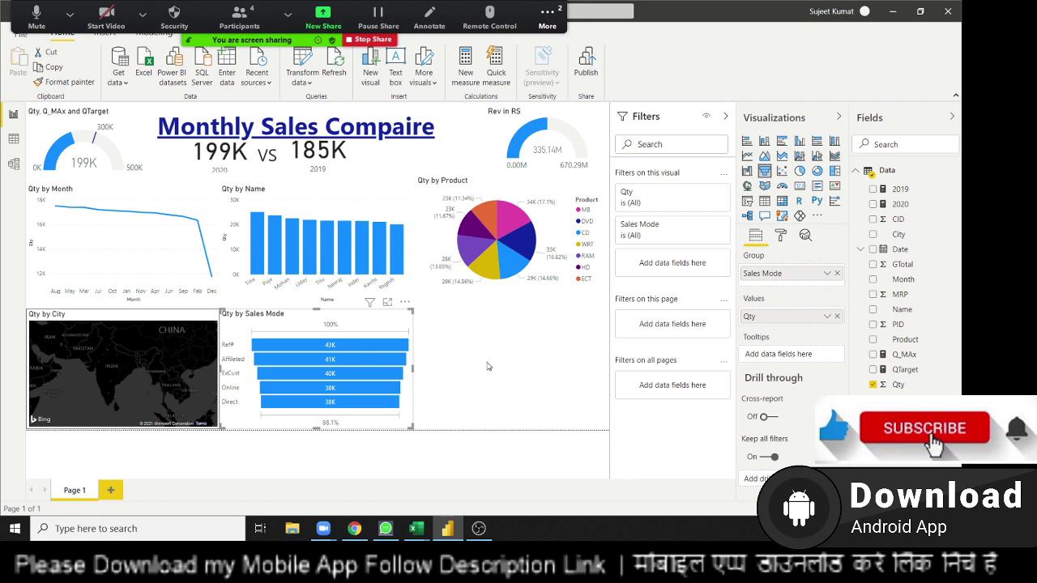
key("Escape")
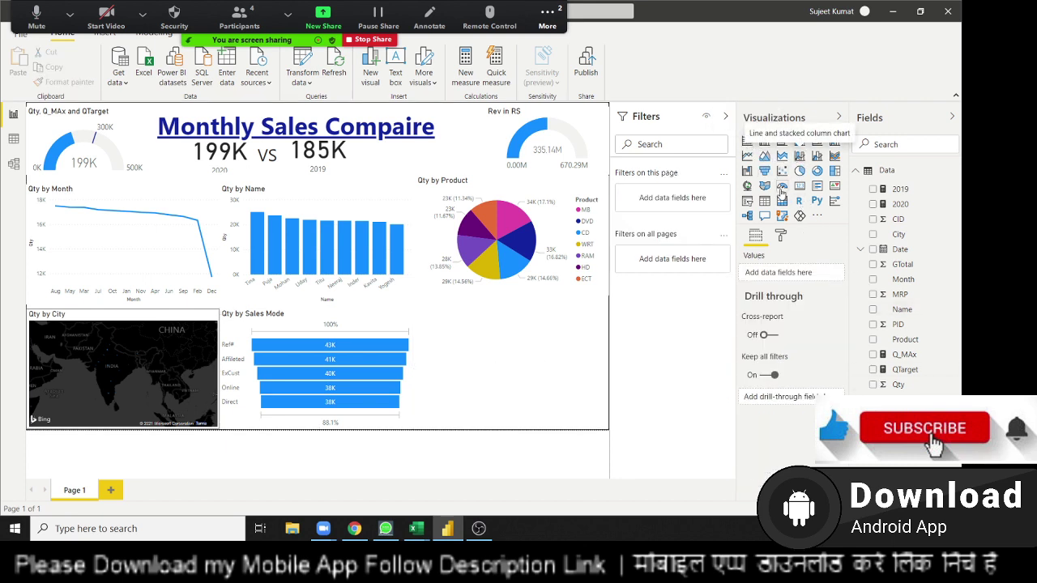
Add a stacked bar chart with Site on the axis and Total Calls as values.
left_click(746, 143)
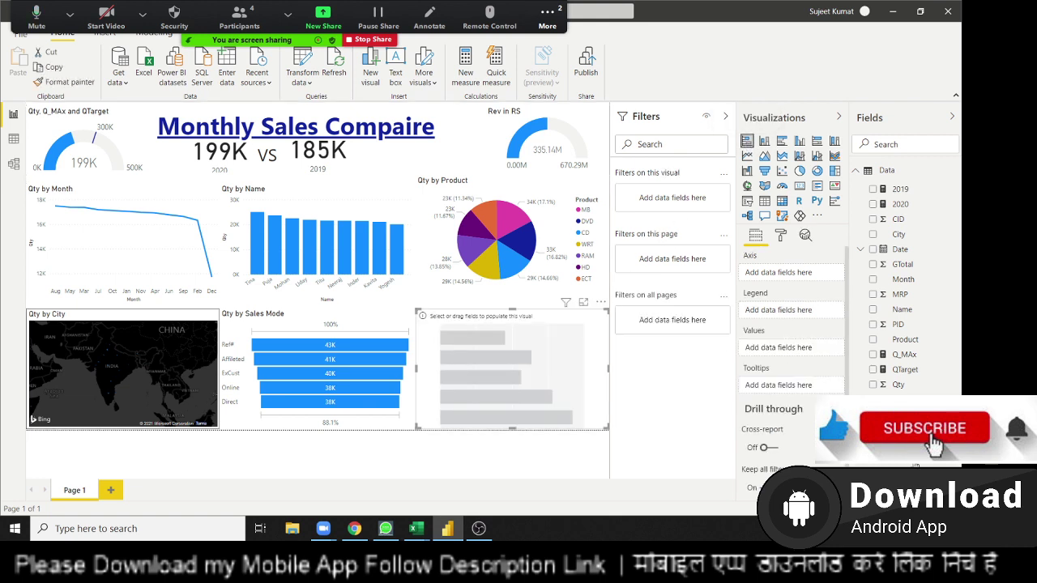
left_click_drag(500, 380, 501, 381)
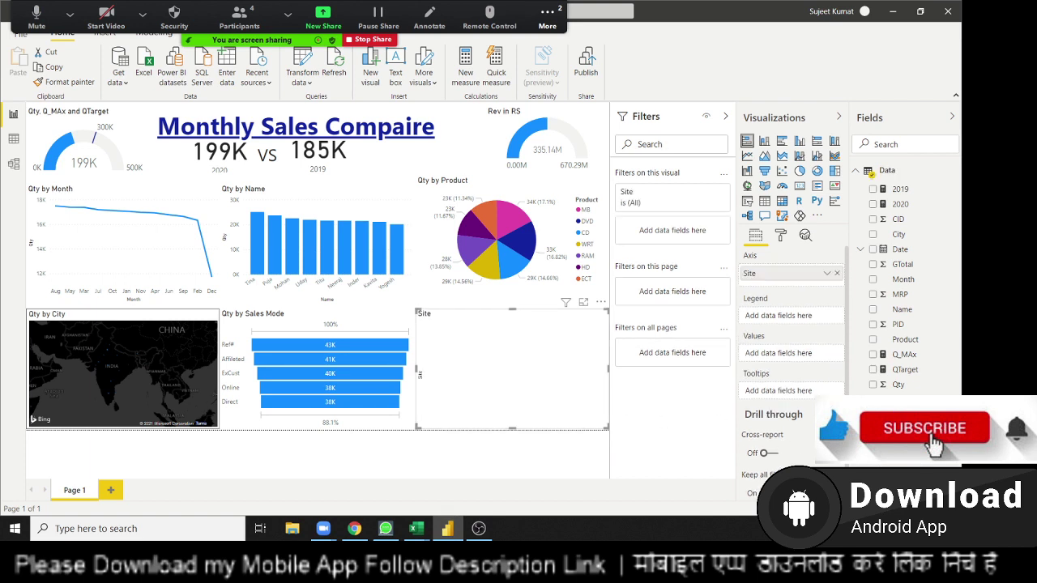
left_click_drag(903, 415, 536, 397)
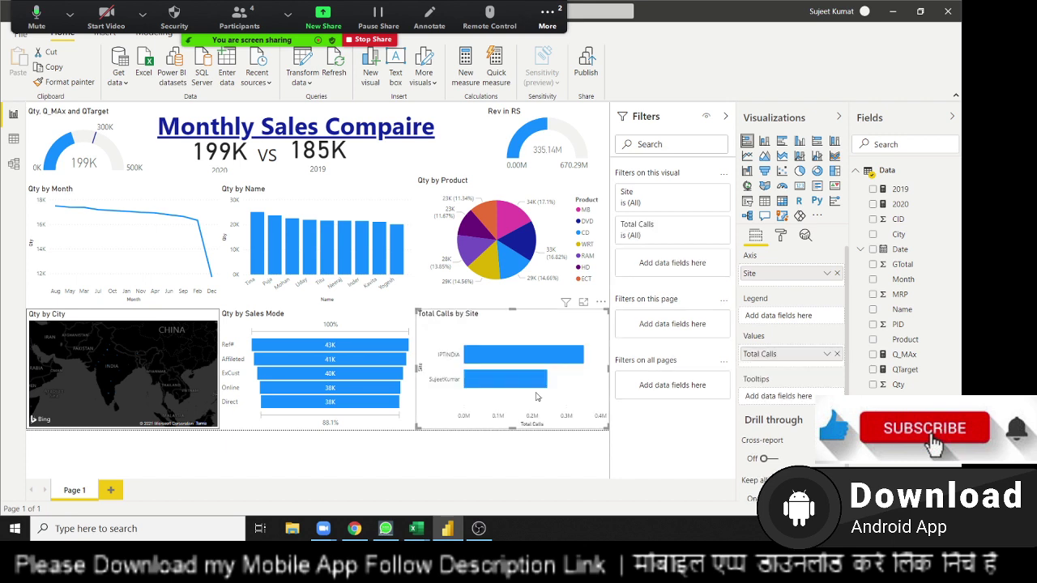
left_click(587, 460)
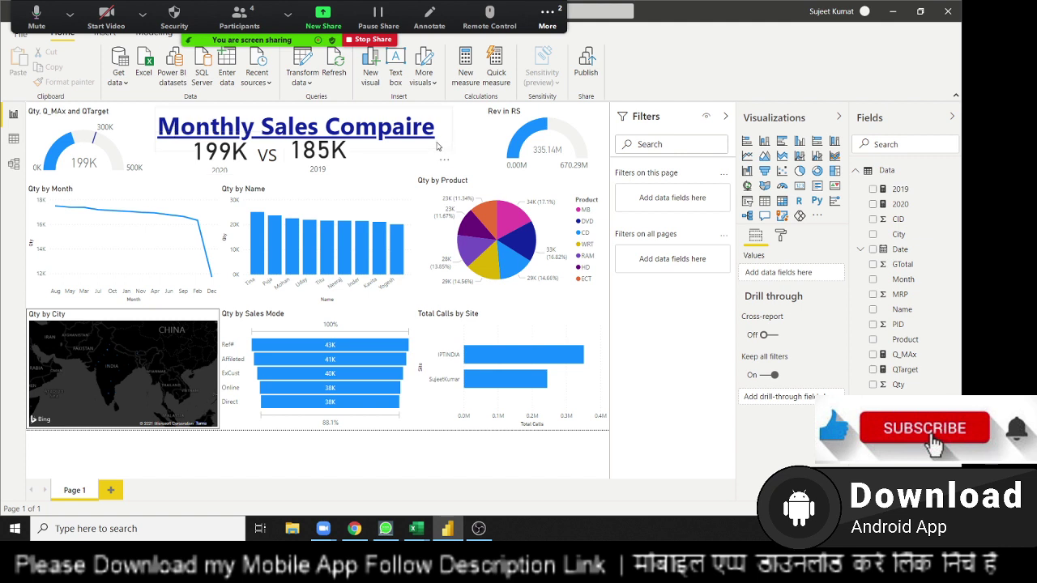
Select all of the Monthly Sales Compaire title text and set its font size to 32.
left_click(435, 132)
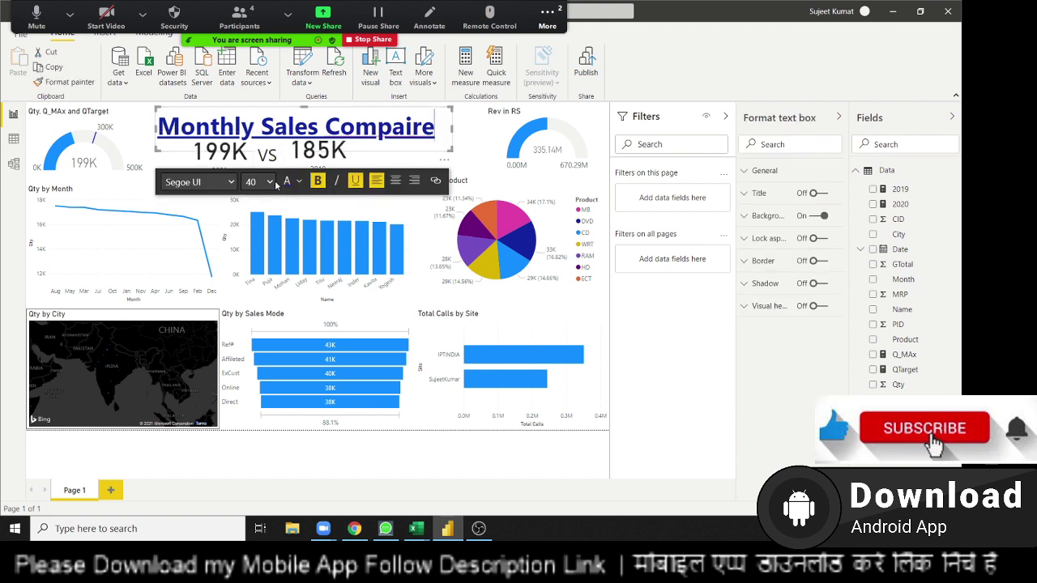
left_click_drag(442, 135, 162, 135)
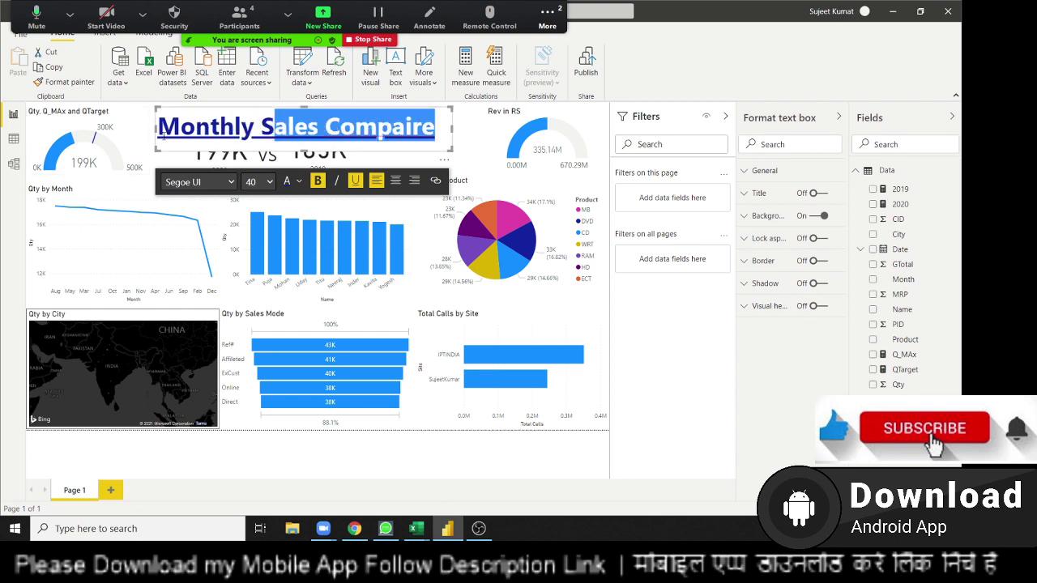
double_click(194, 133)
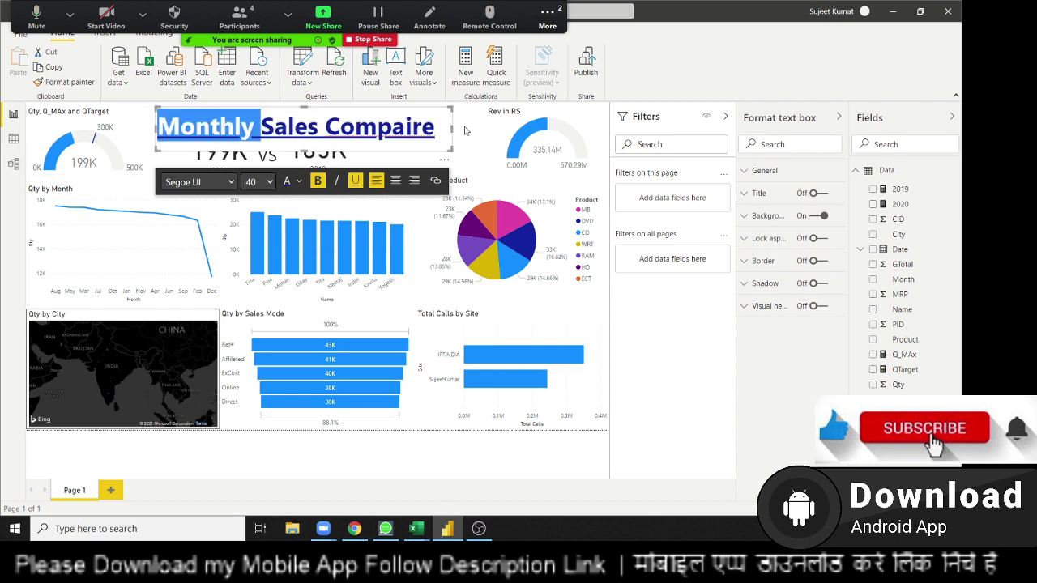
key("ctrl+a")
left_click(261, 182)
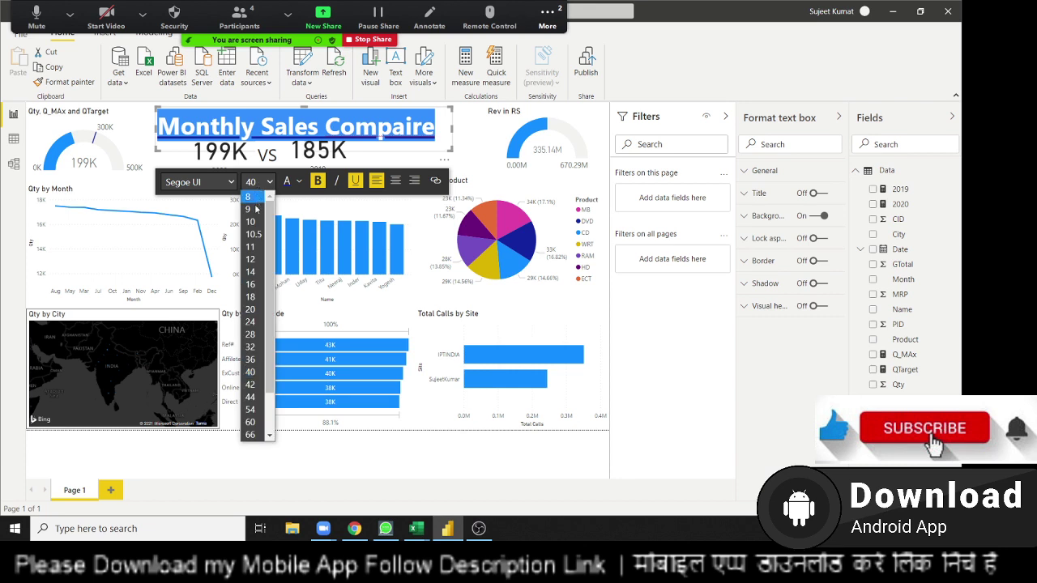
left_click(250, 347)
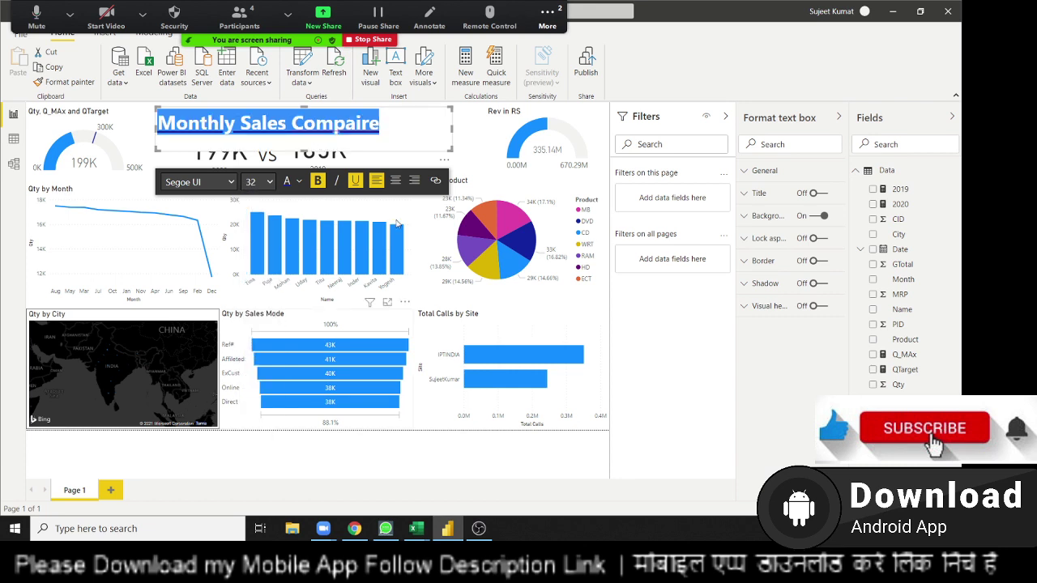
left_click(466, 135)
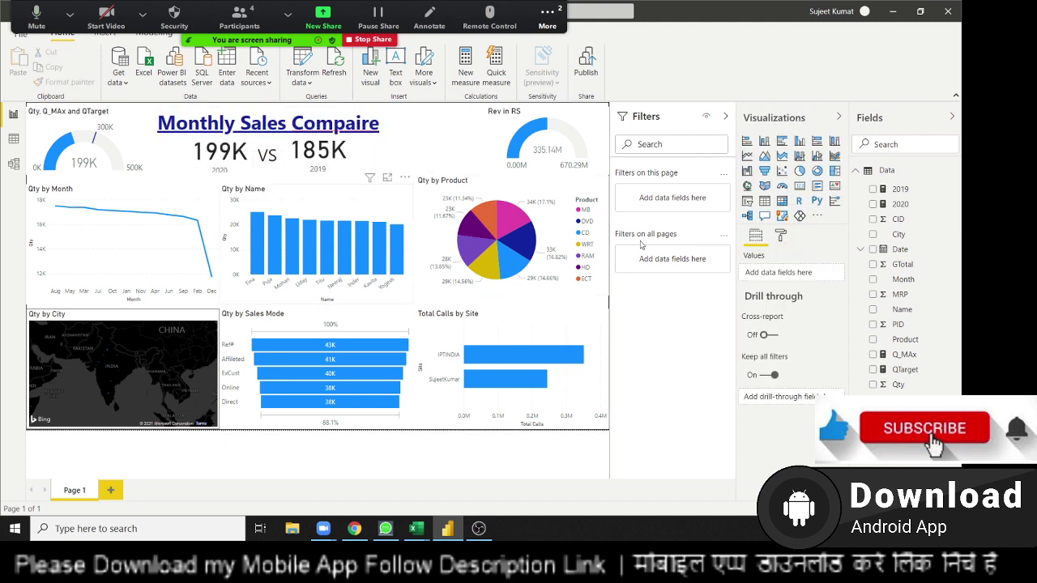
Add an empty slicer and move it to the top near the Rev in RS gauge.
left_click(747, 201)
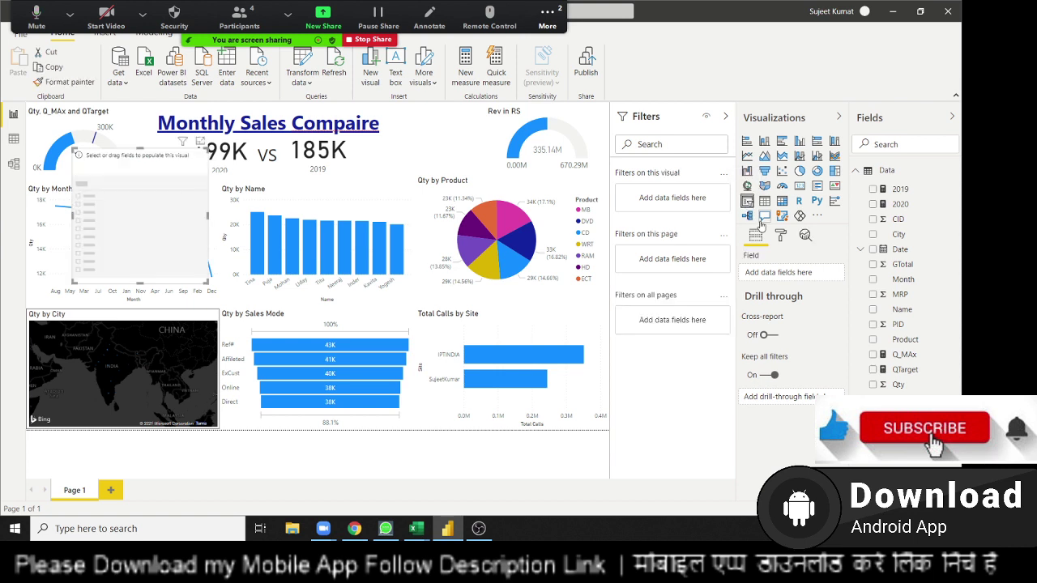
left_click_drag(359, 220, 447, 131)
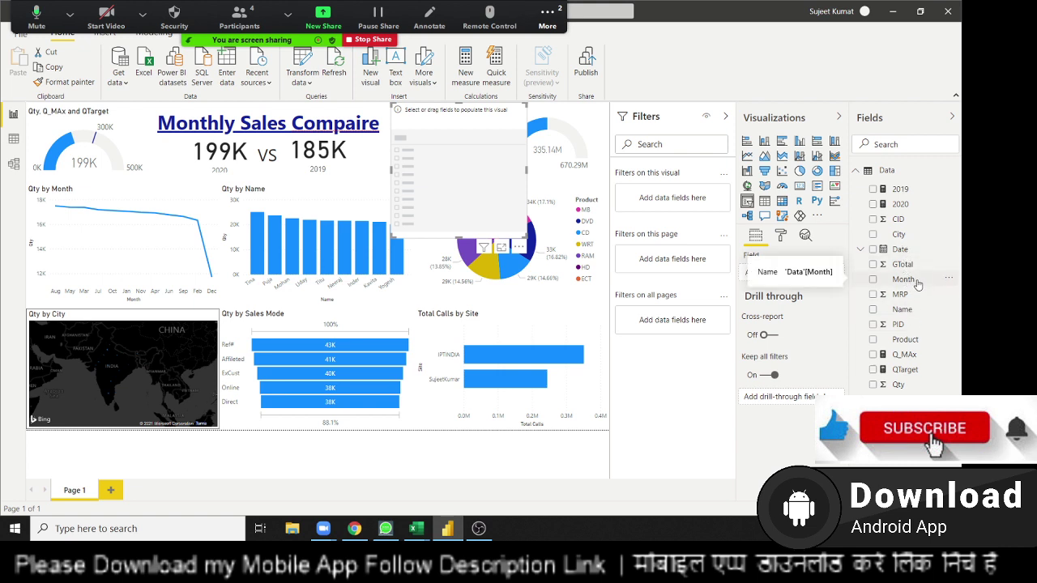
left_click(452, 143)
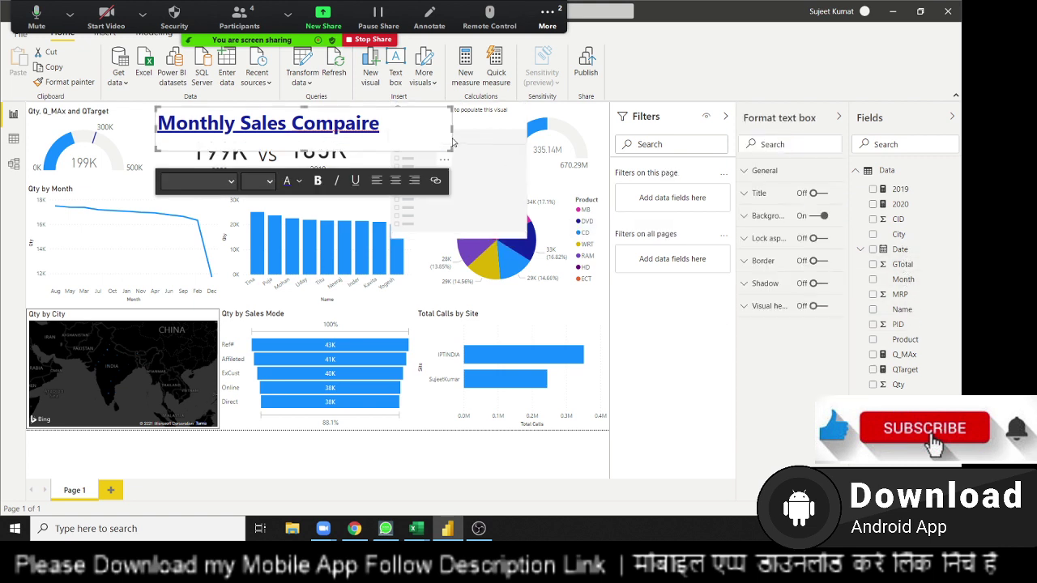
left_click(477, 124)
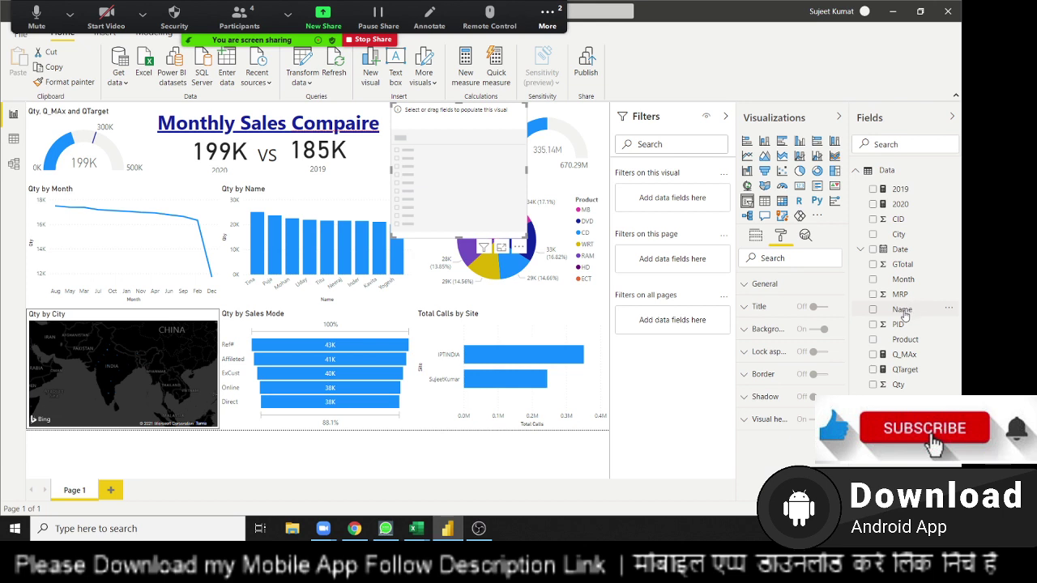
Put Month in the slicer, switch it to Dropdown style, and shorten it.
left_click_drag(903, 280, 479, 179)
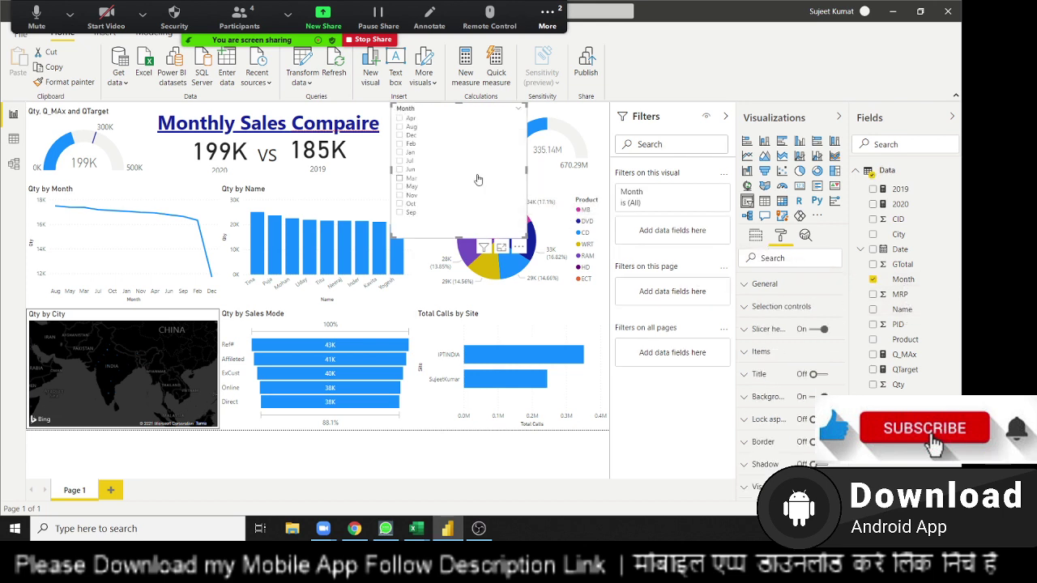
left_click(519, 111)
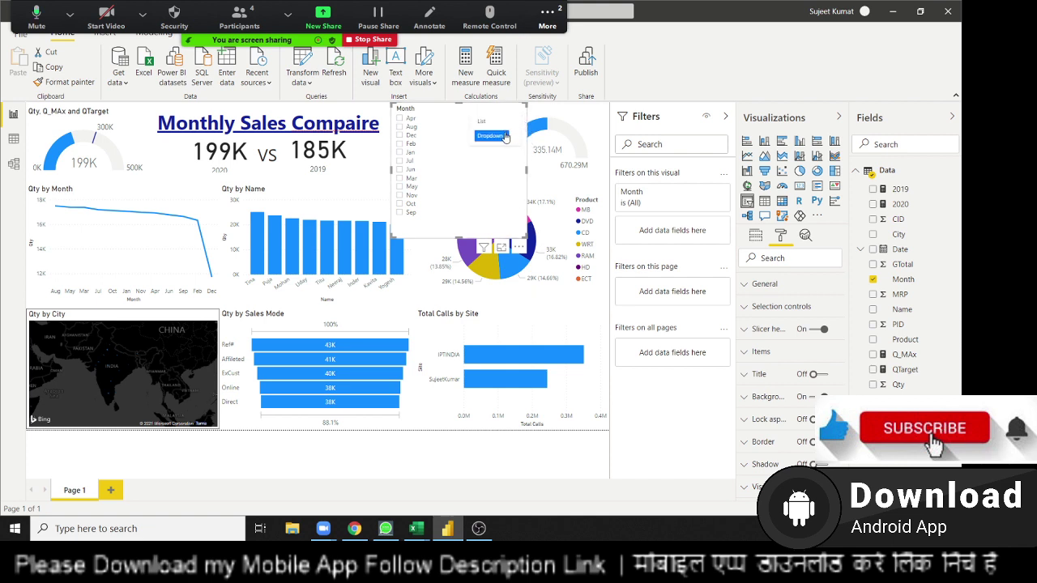
left_click(490, 136)
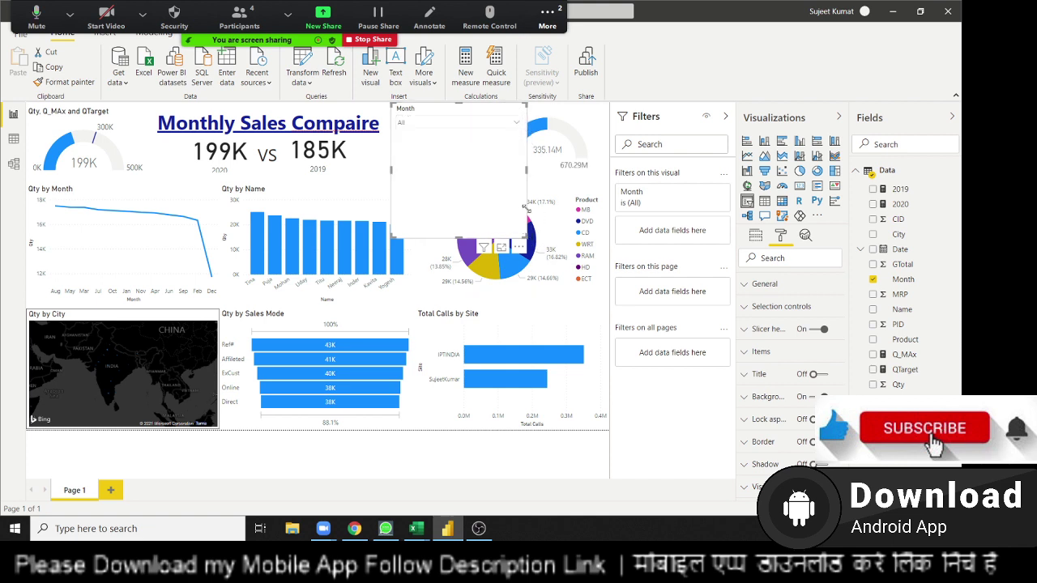
mouse_move(527, 237)
left_mouse_down()
mouse_move(528, 154)
mouse_move(470, 129)
left_mouse_up()
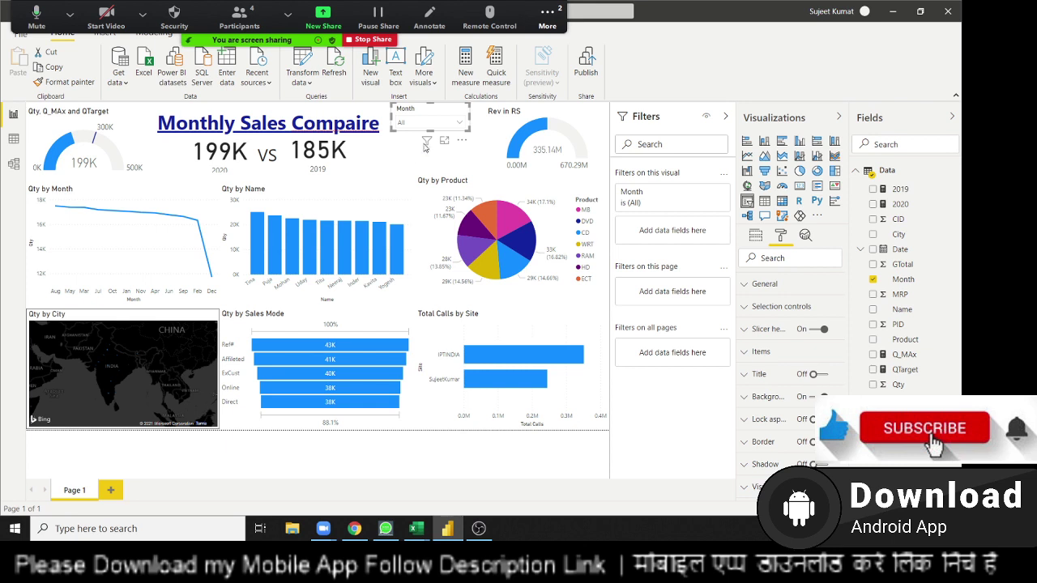
Test the Month slicer by filtering to Aug, then to Apr.
left_click(460, 128)
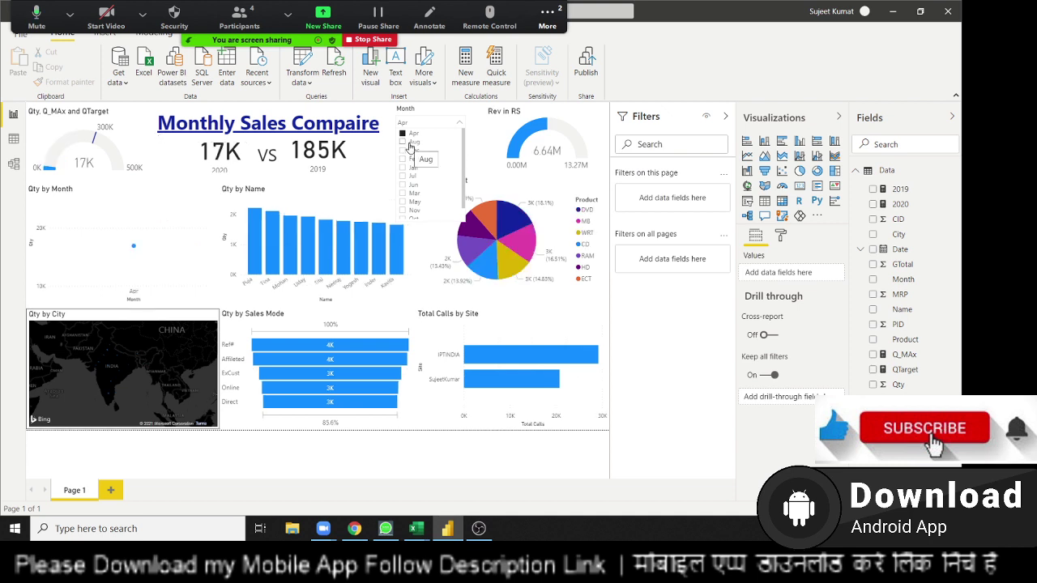
left_click(403, 142)
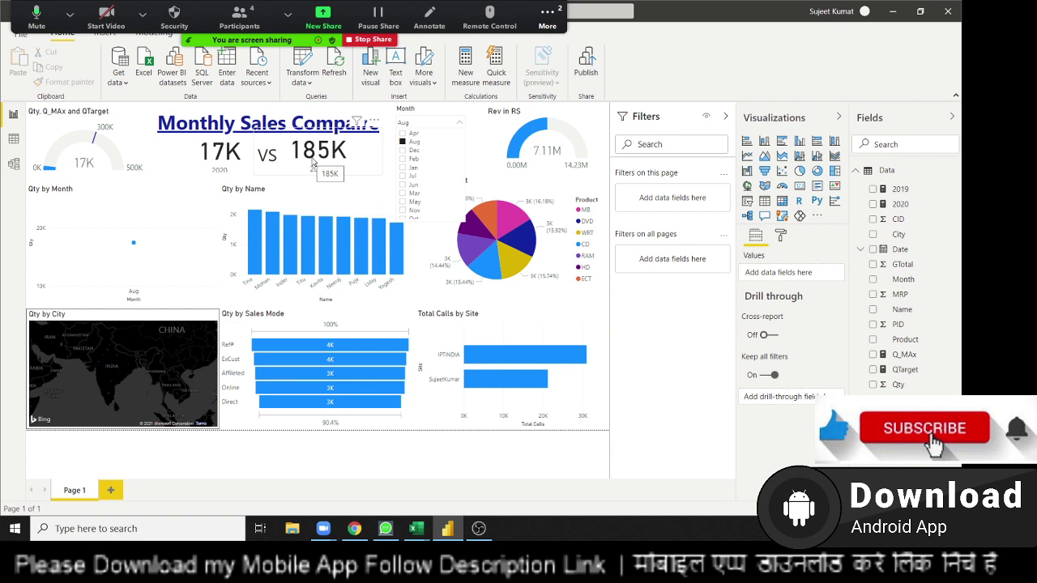
left_click(410, 134)
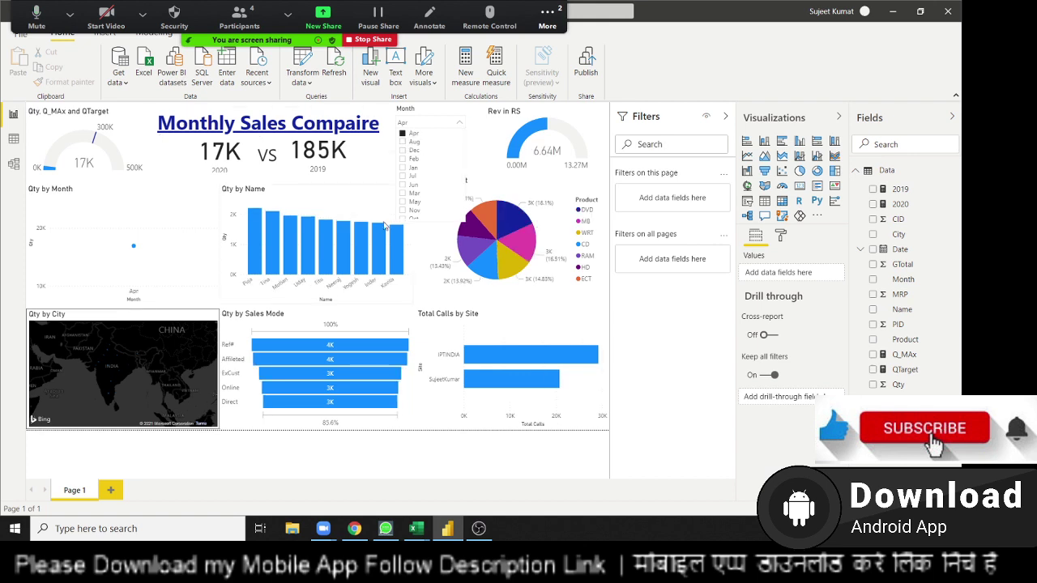
left_click(476, 129)
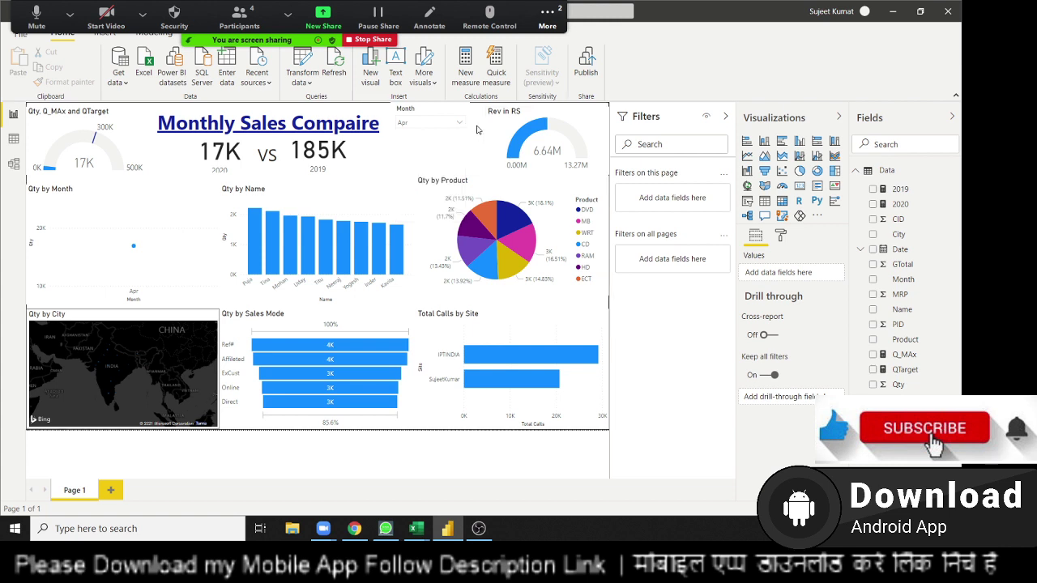
Nudge the Month slicer slightly higher and clear Apr so it reads All.
left_click(429, 127)
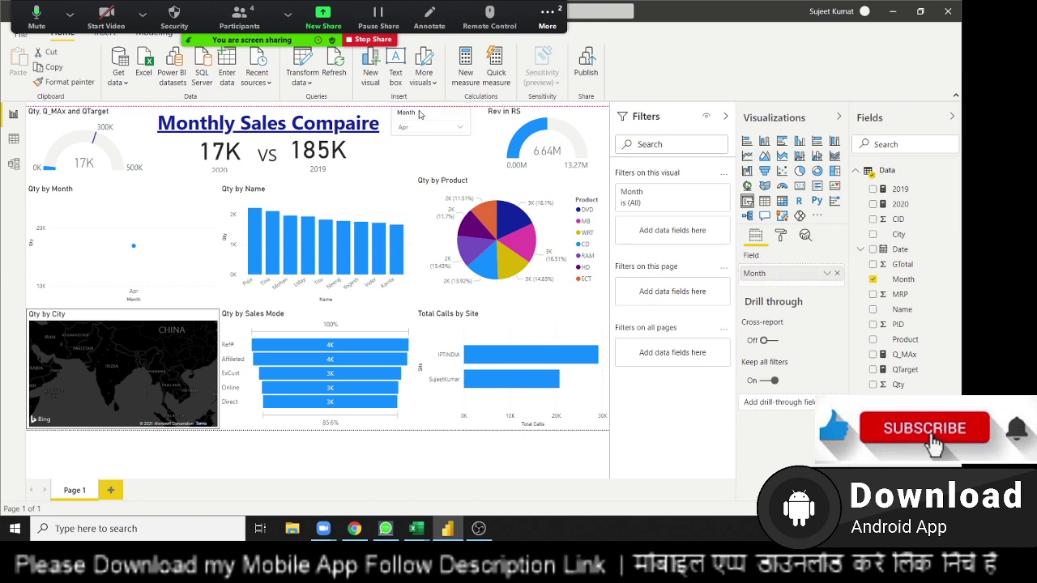
left_click_drag(426, 119, 430, 110)
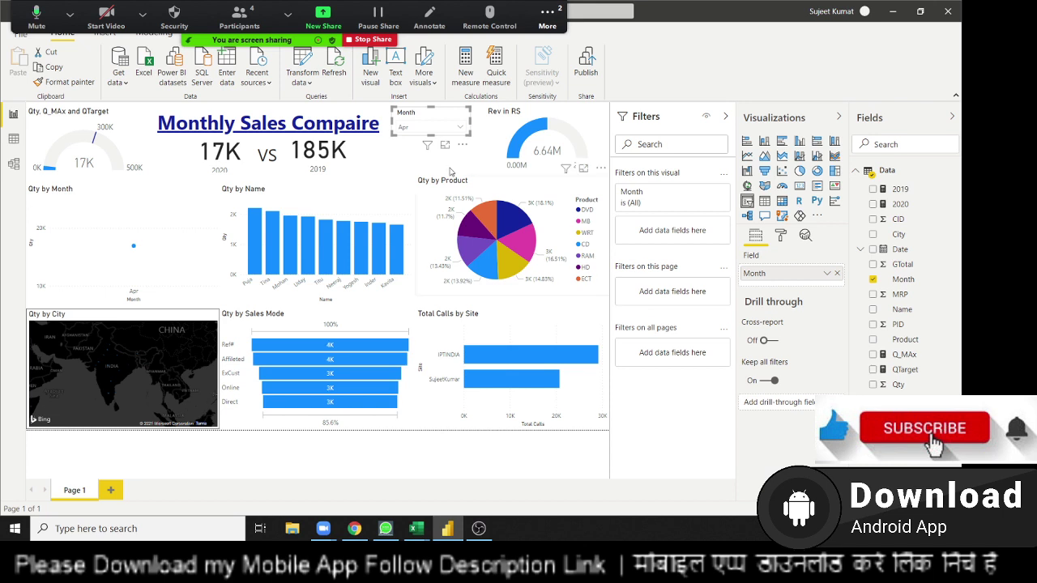
left_click(444, 130)
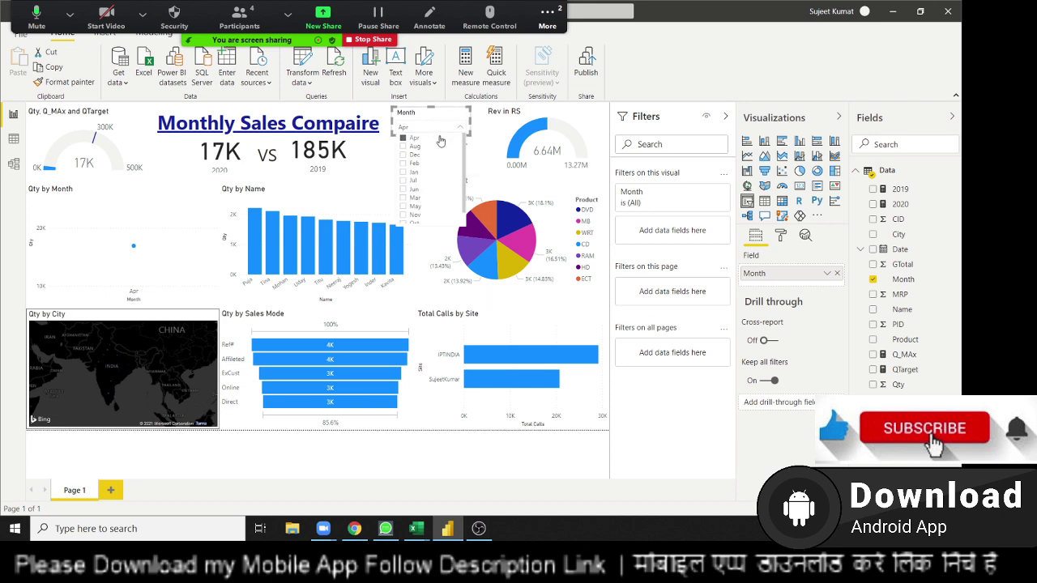
left_click(413, 142)
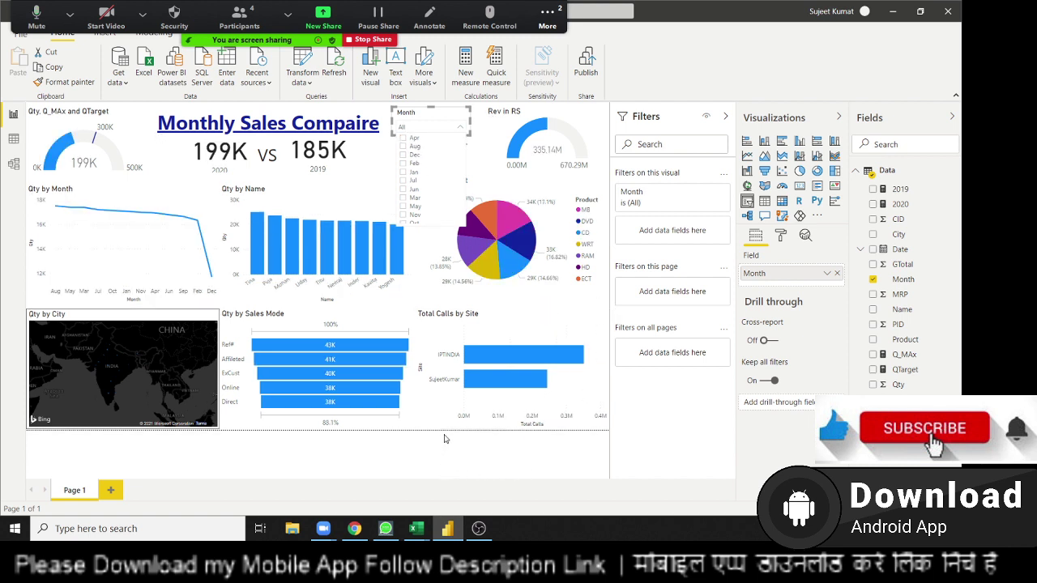
left_click(290, 297)
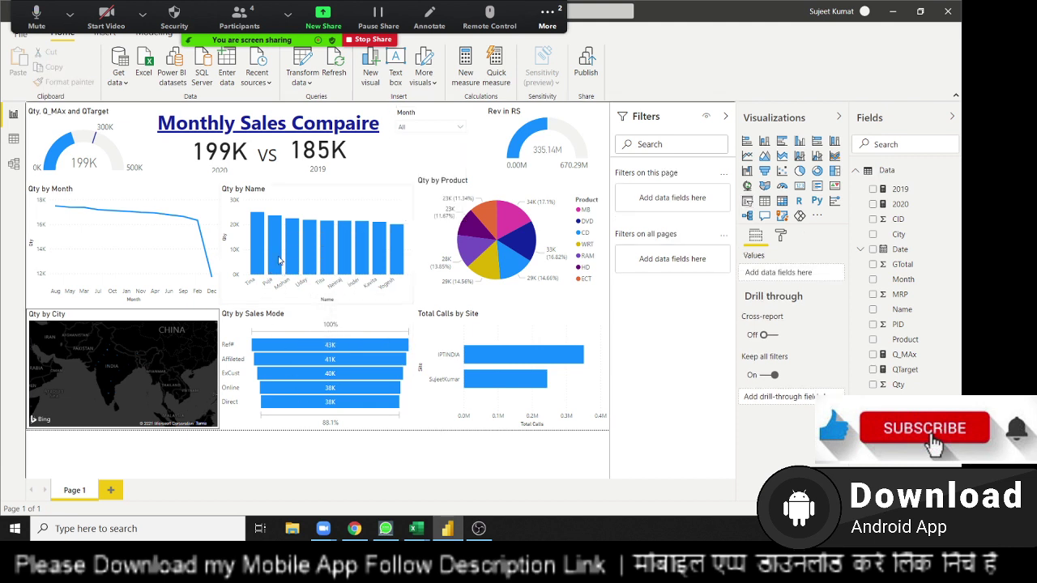
Cross-filter the report by one salesperson's bar, then clear the cross-filter.
mouse_move(277, 259)
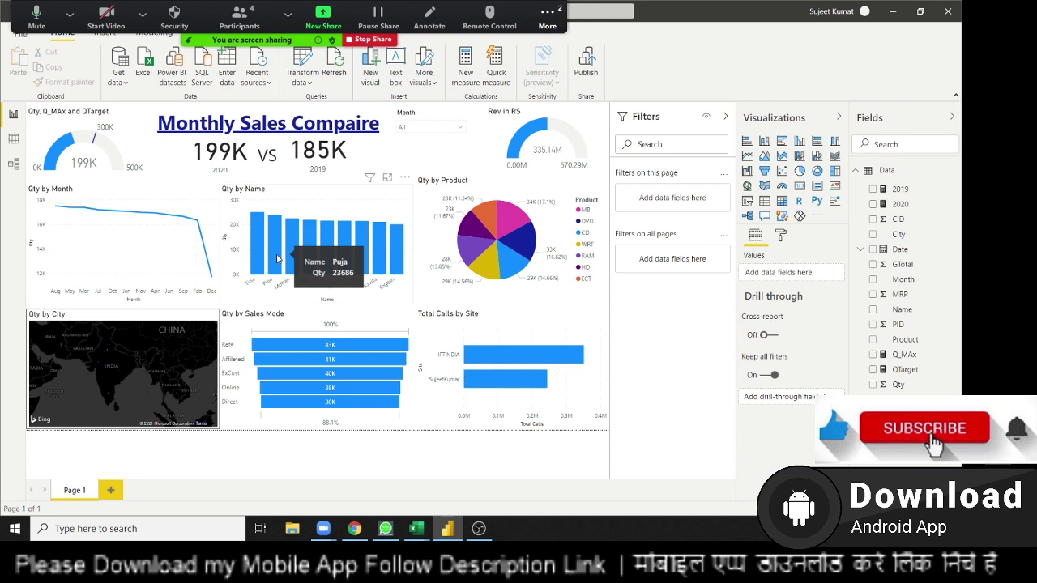
left_click(277, 259)
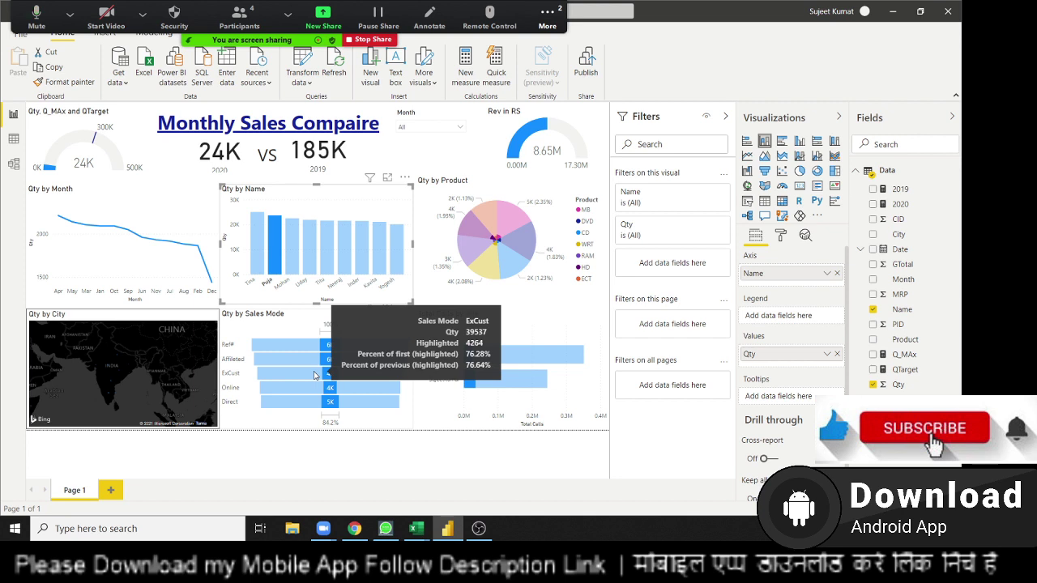
left_click(273, 267)
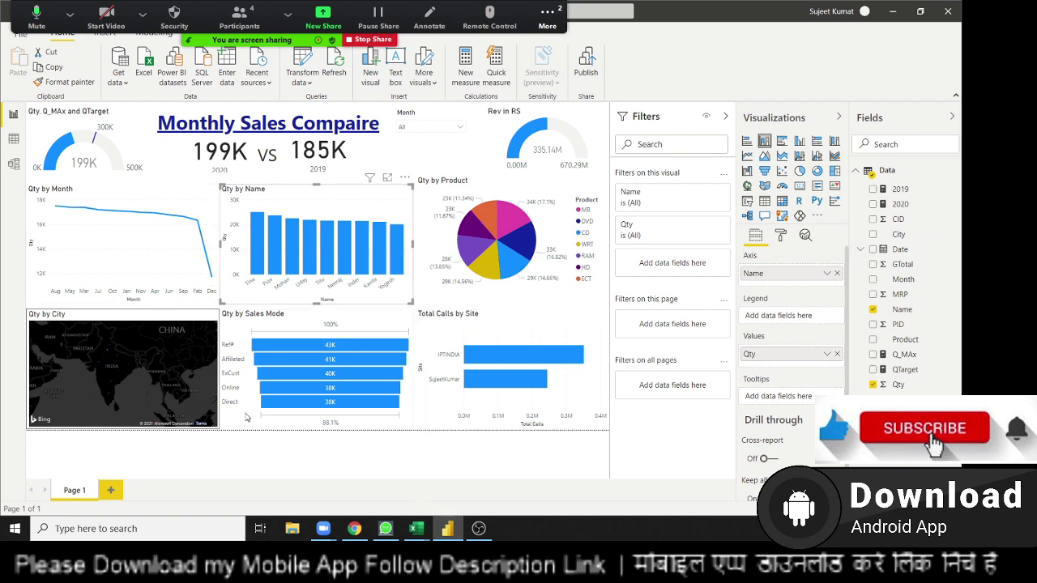
Set the Month slicer to Aug so every visual shows August figures.
left_click(459, 129)
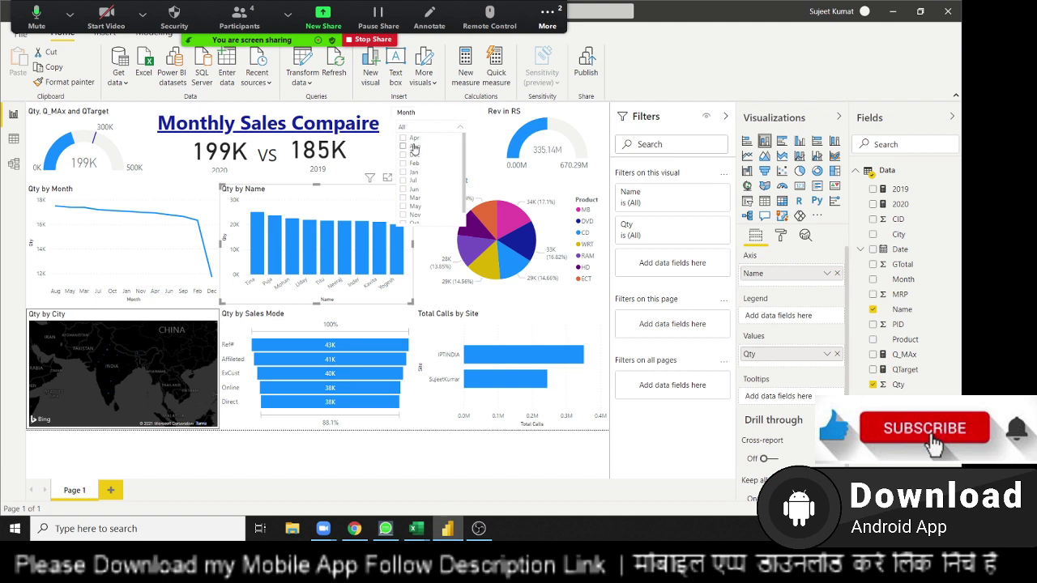
left_click(414, 148)
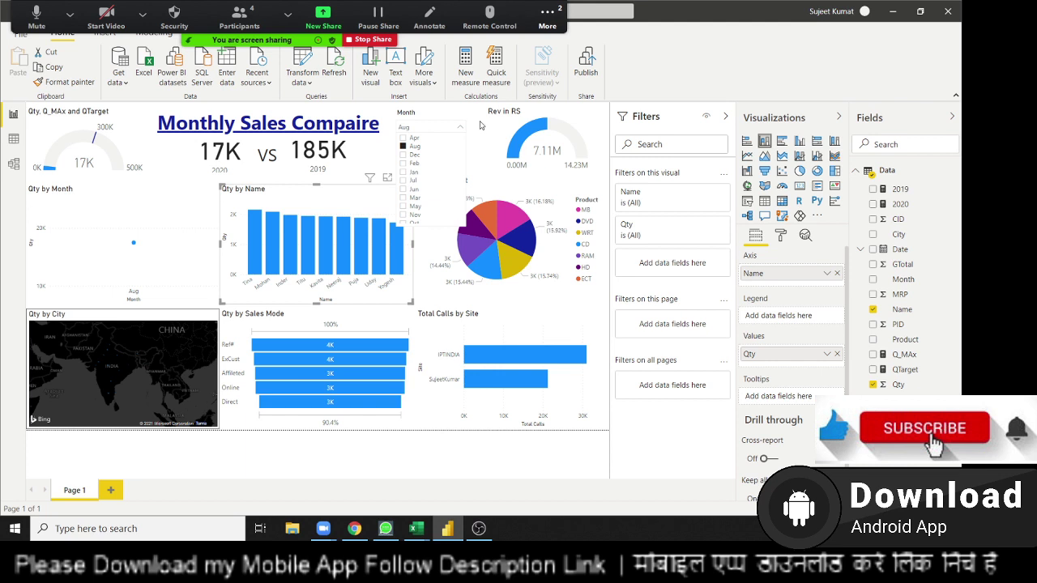
left_click(479, 129)
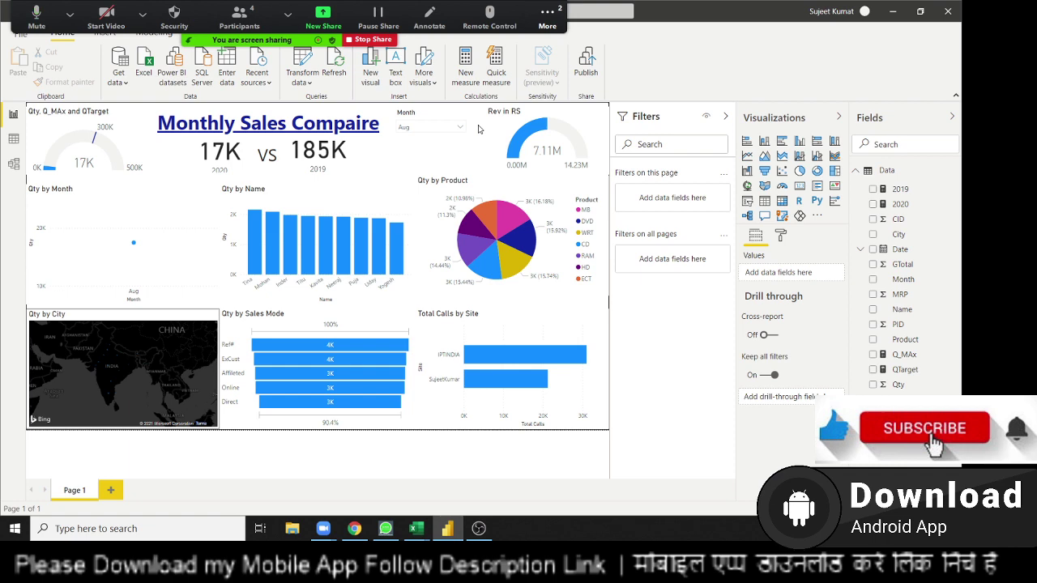
key("super+d")
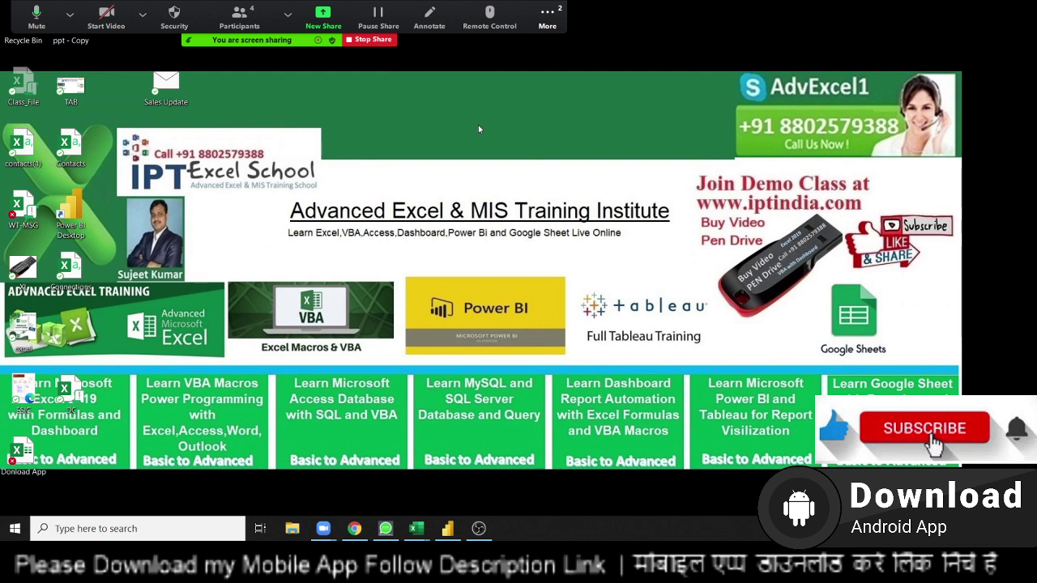
key("super+d")
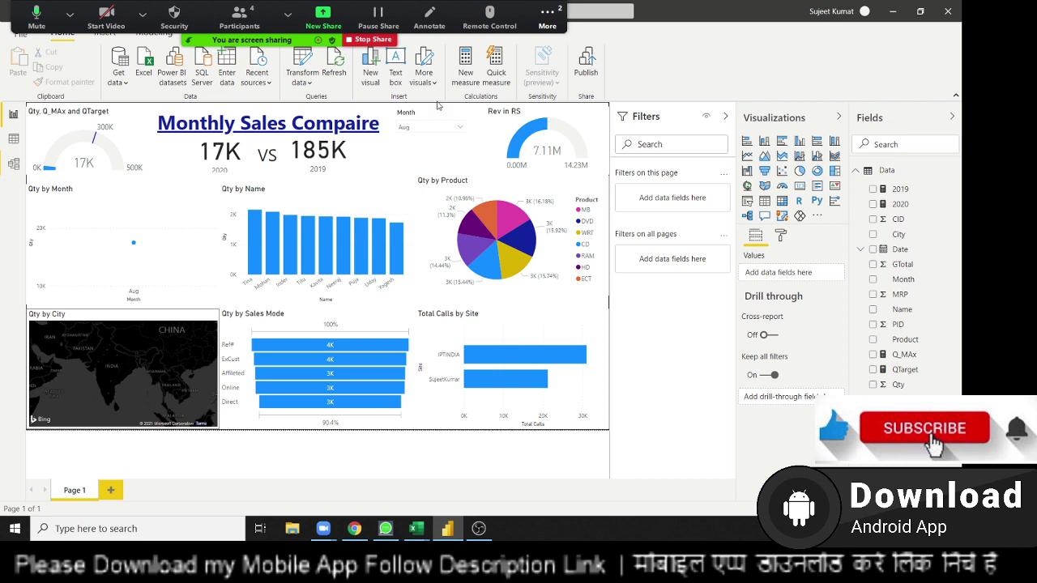
Check the 2020 card and quantity gauge fields, then untick Aug in the Month slicer.
left_click(210, 149)
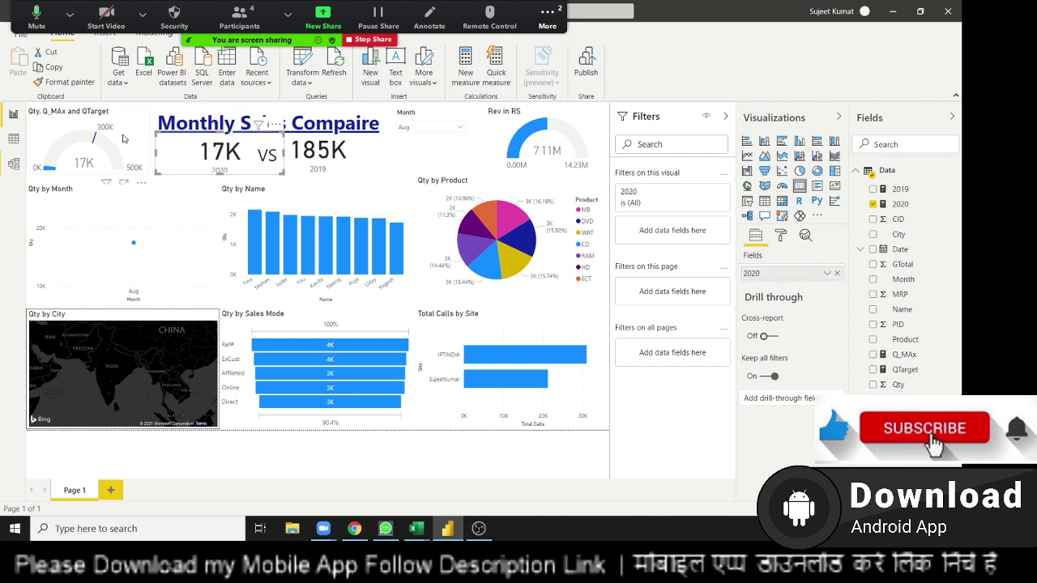
left_click(96, 148)
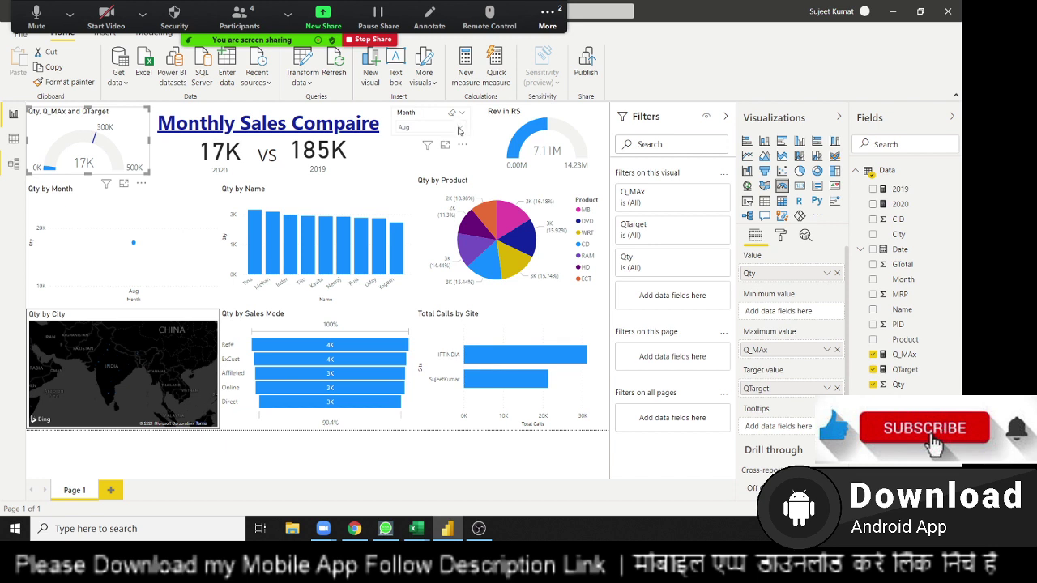
left_click(458, 127)
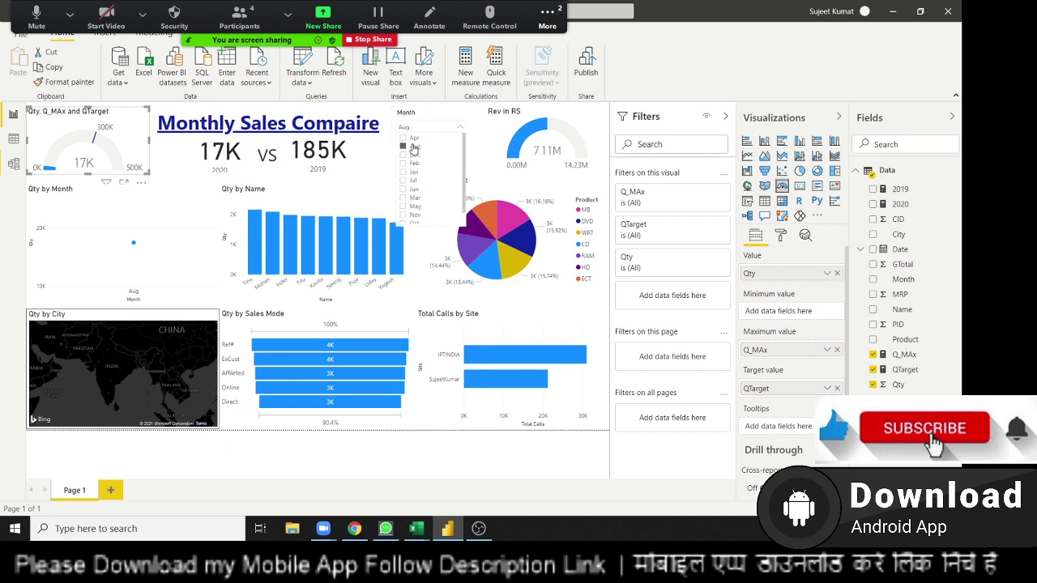
left_click(413, 147)
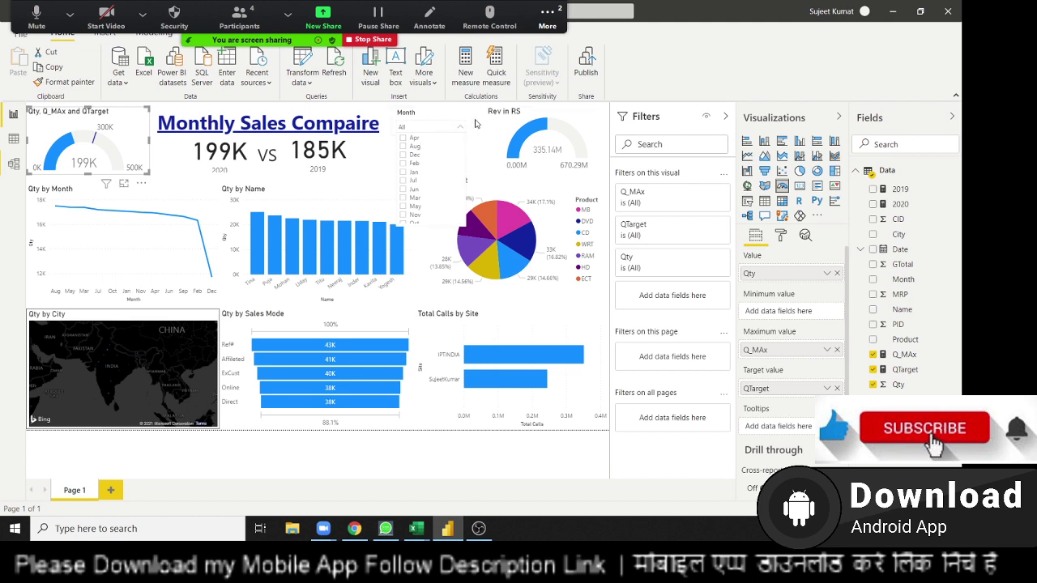
Close the Month slicer list and deselect the gauge to show the unfiltered full-year dashboard.
left_click(475, 121)
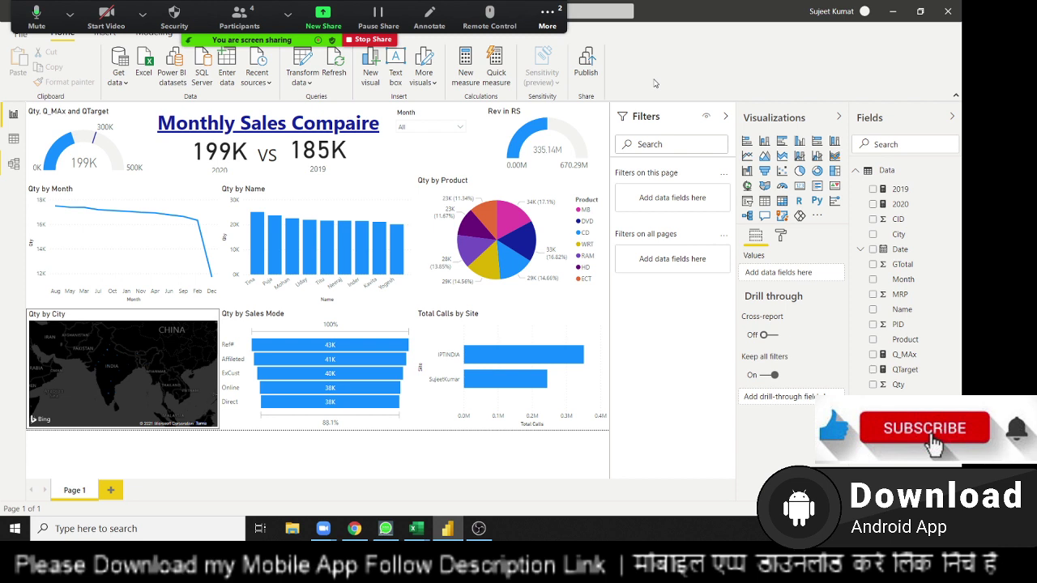
Start publishing the report, saving the pending changes first under the file name 'sd'.
left_click(547, 16)
left_click(765, 44)
mouse_move(419, 533)
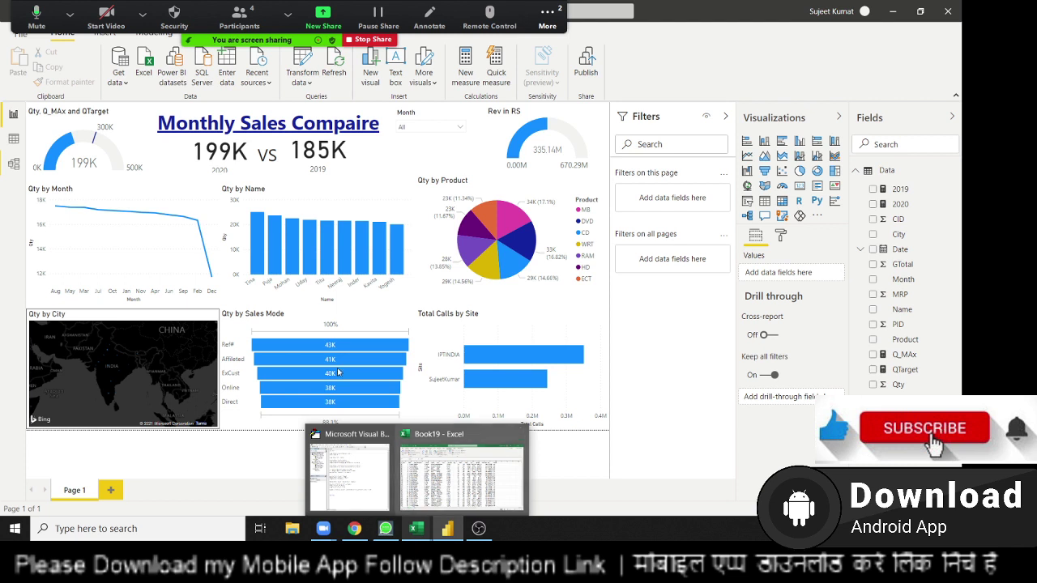
left_click(585, 74)
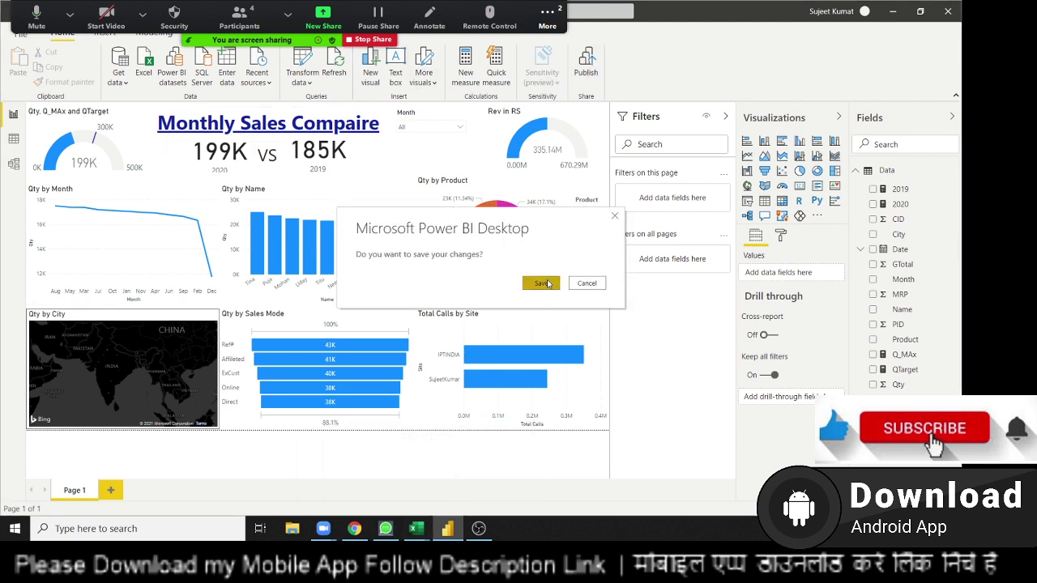
left_click(548, 283)
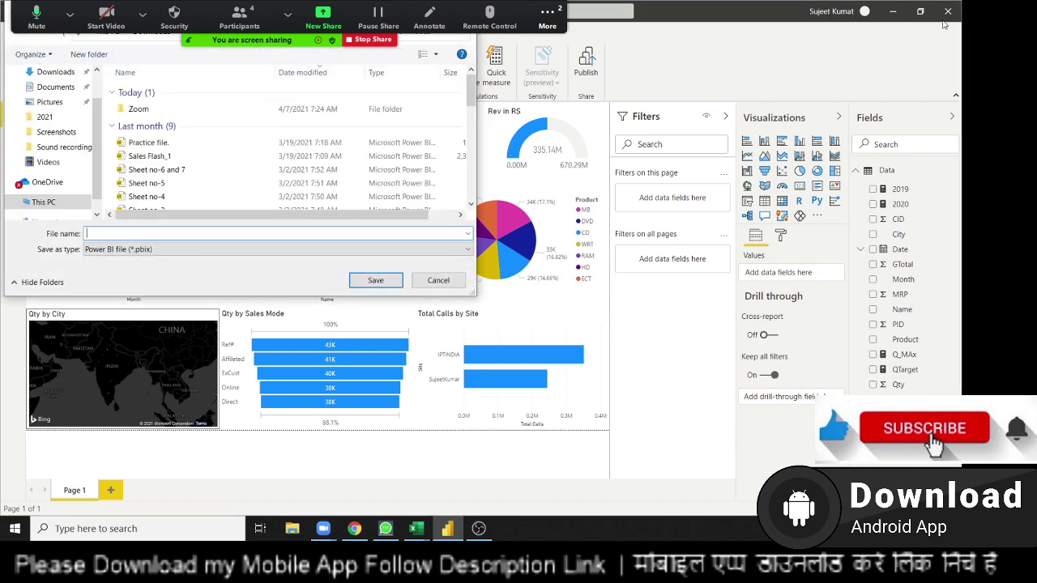
type("sd")
left_click(377, 282)
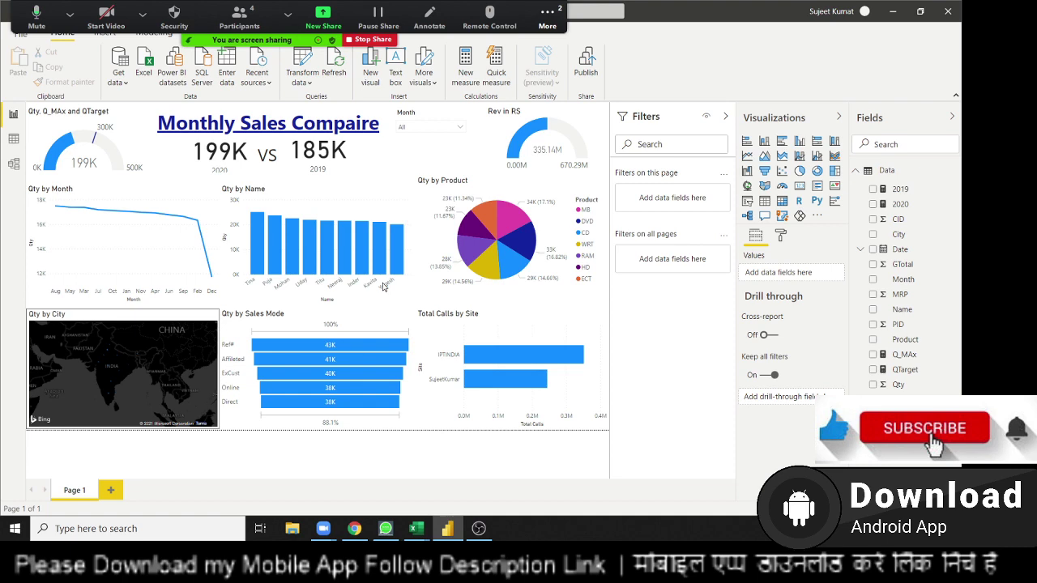
Load app.powerbi.com in a new Chrome tab, then return to Power BI Desktop's publish prompt.
left_click(365, 530)
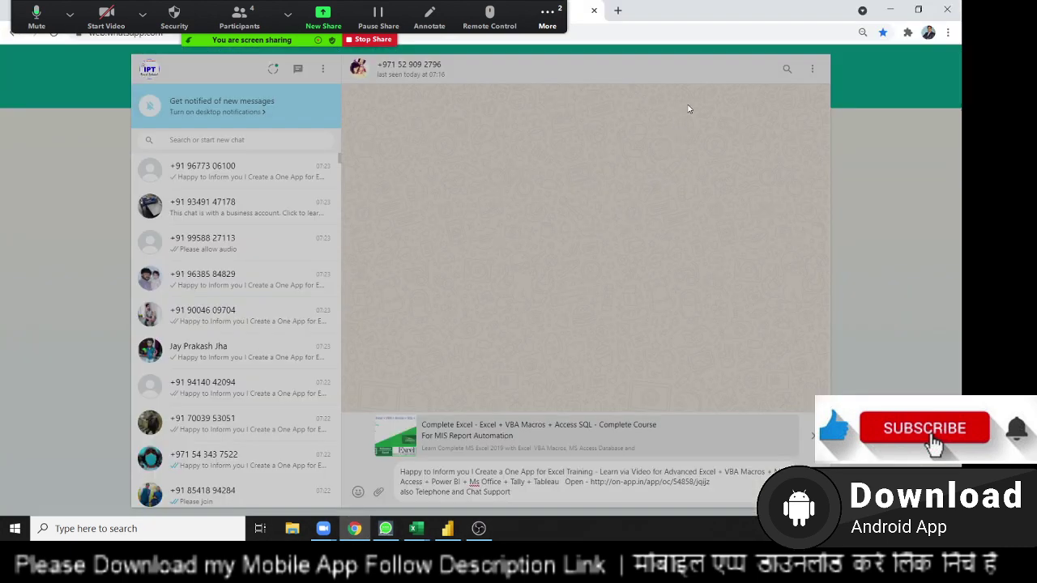
left_click(618, 11)
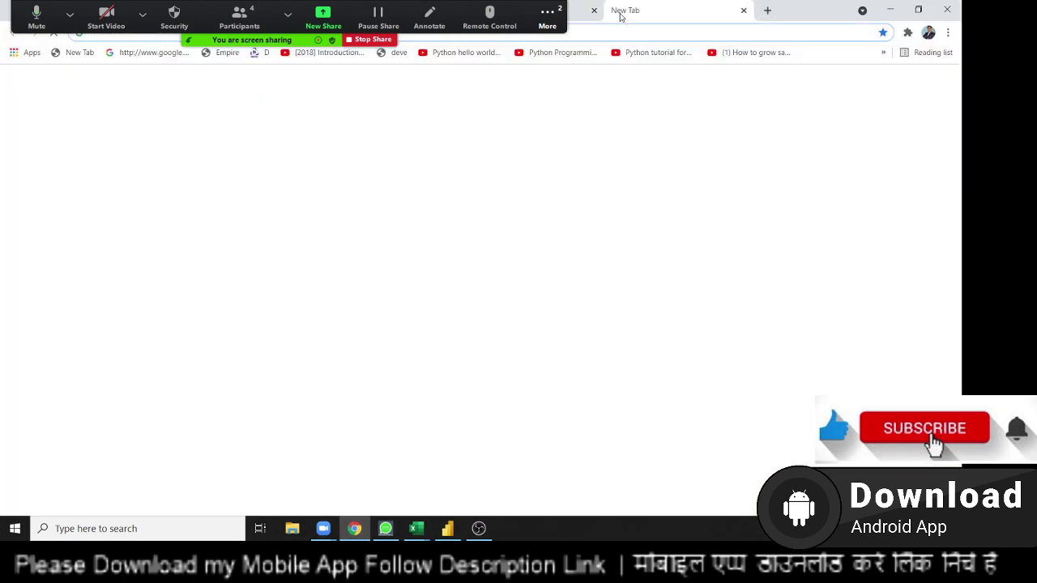
type("po")
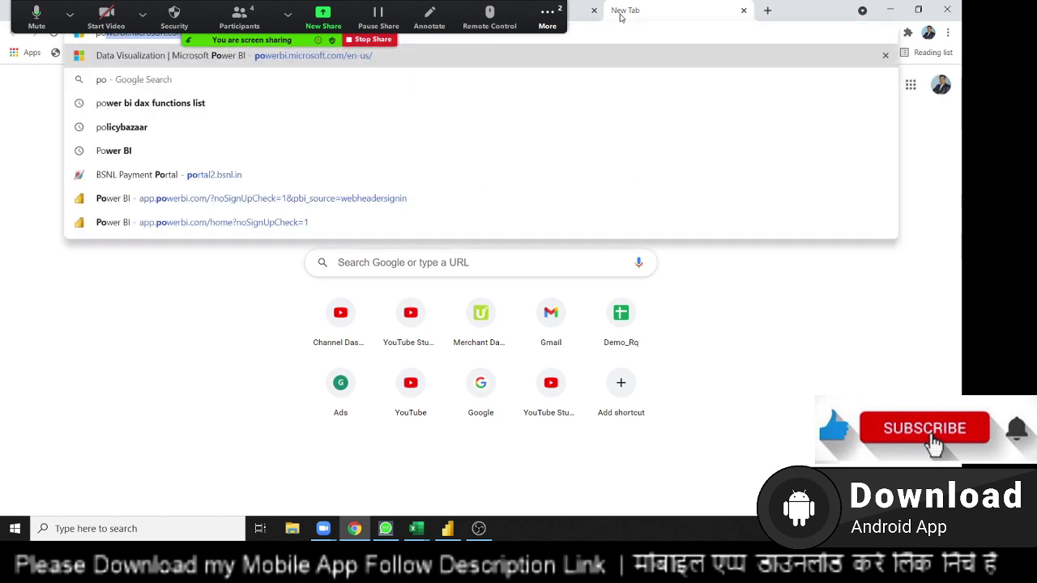
key("Down")
key("Down")
key("Down")
key("Down")
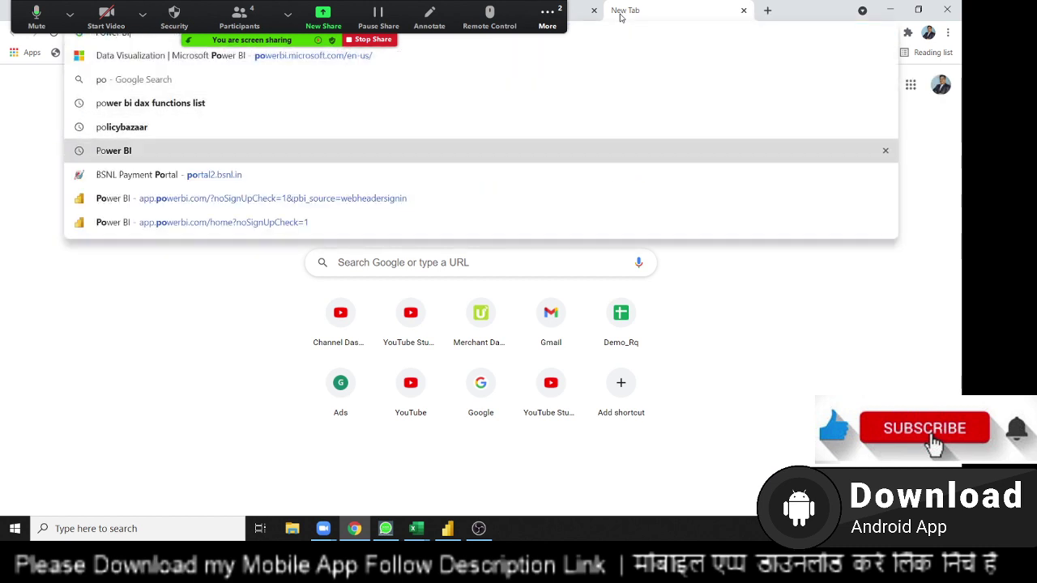
key("Down")
key("Down")
key("Down")
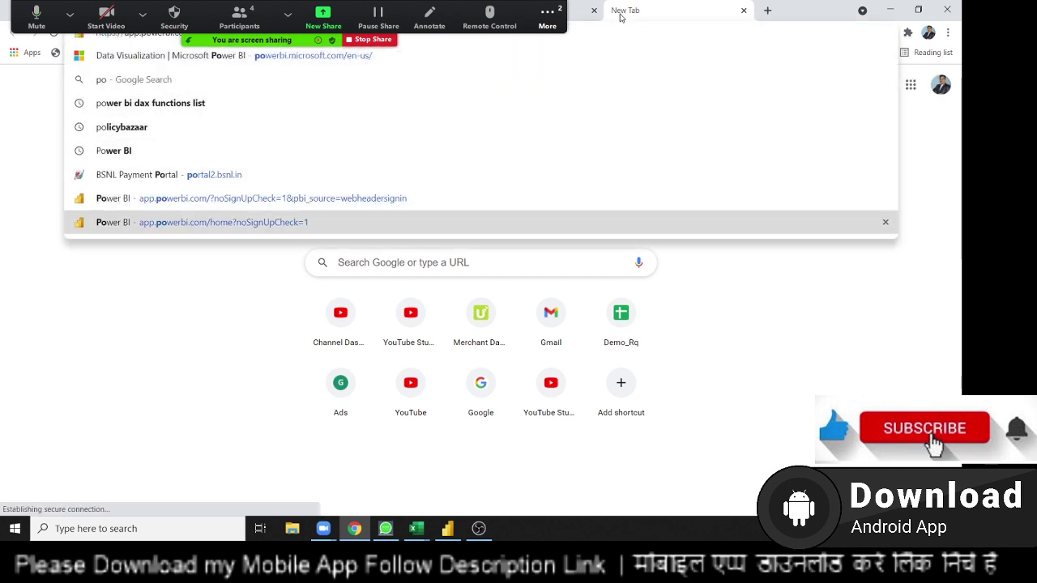
key("Up")
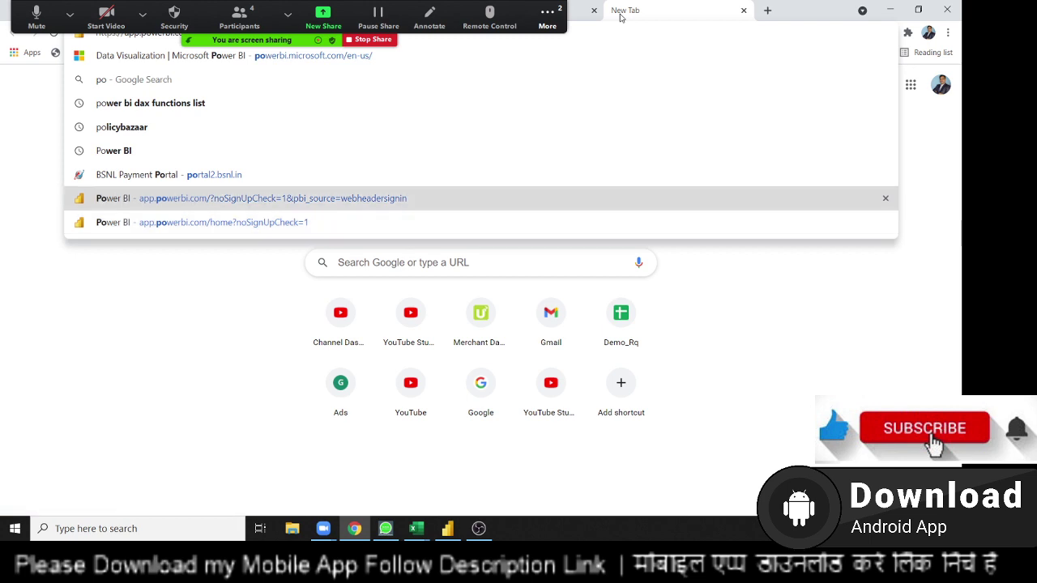
key("Return")
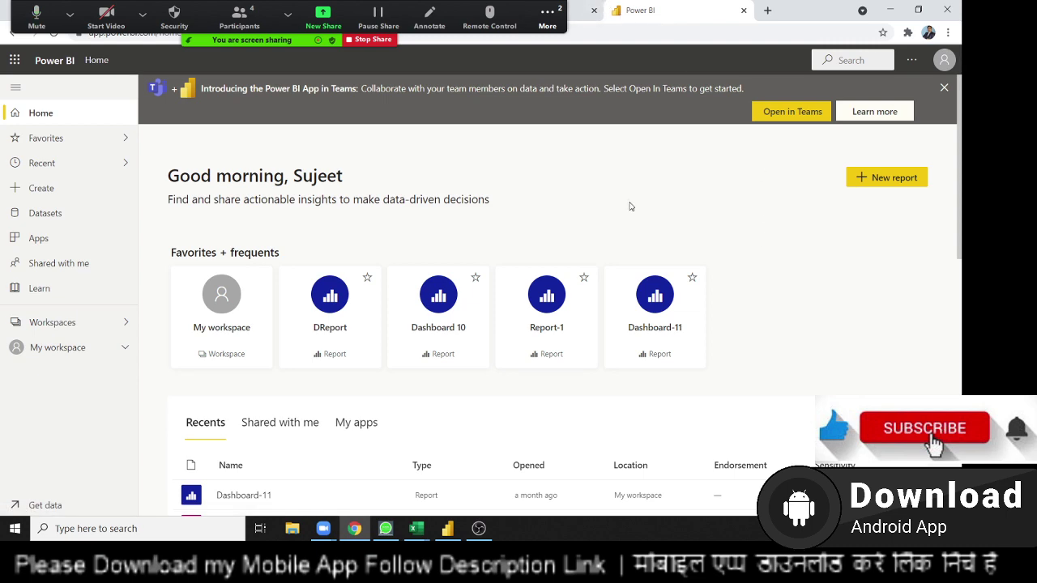
scroll(578, 226, "down", 3)
scroll(565, 390, "up", 3)
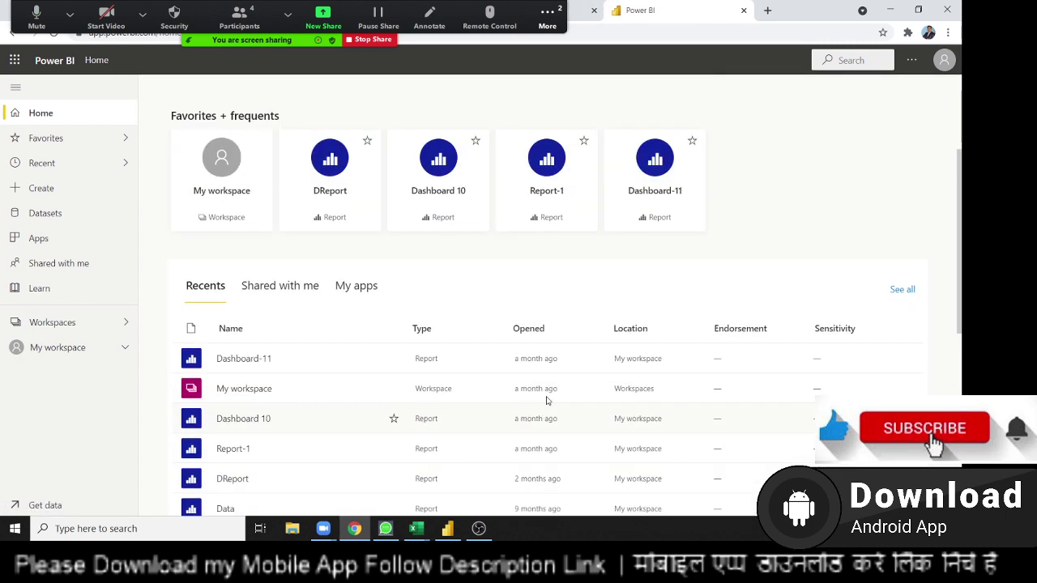
left_click(450, 529)
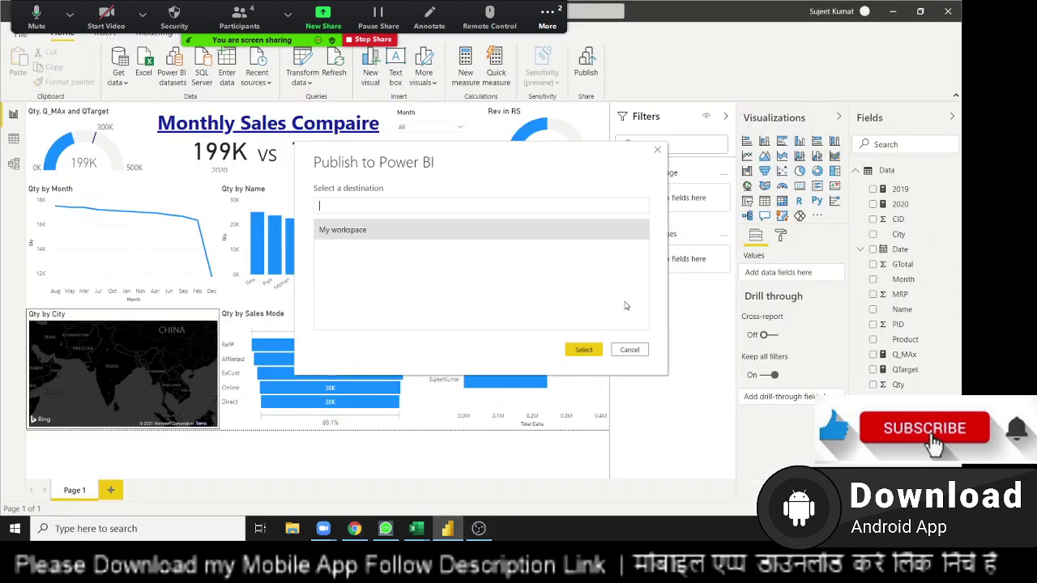
Publish sd.pbix to My workspace and dismiss the publishing success message.
left_click(582, 350)
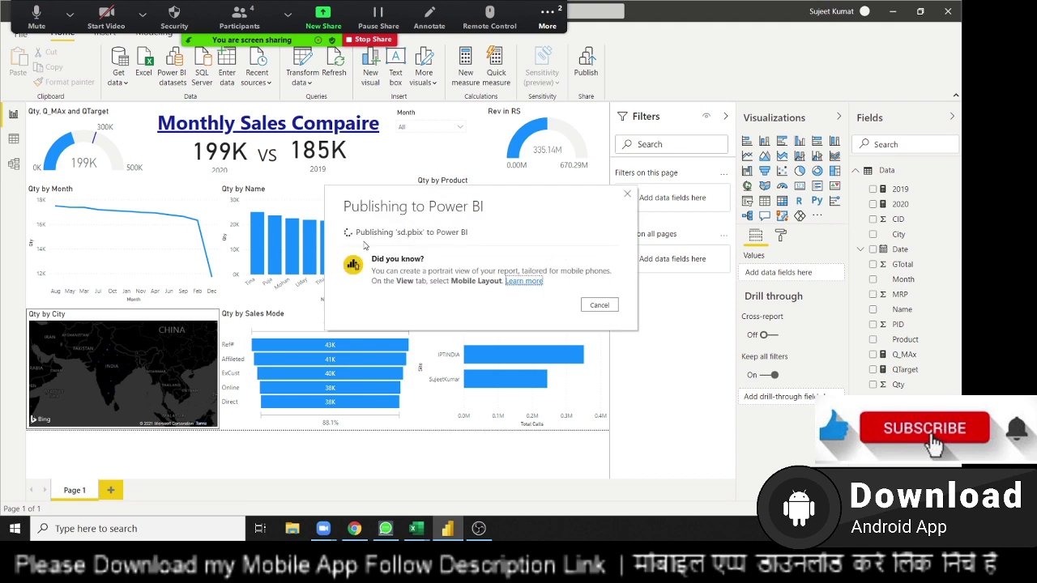
left_click(359, 534)
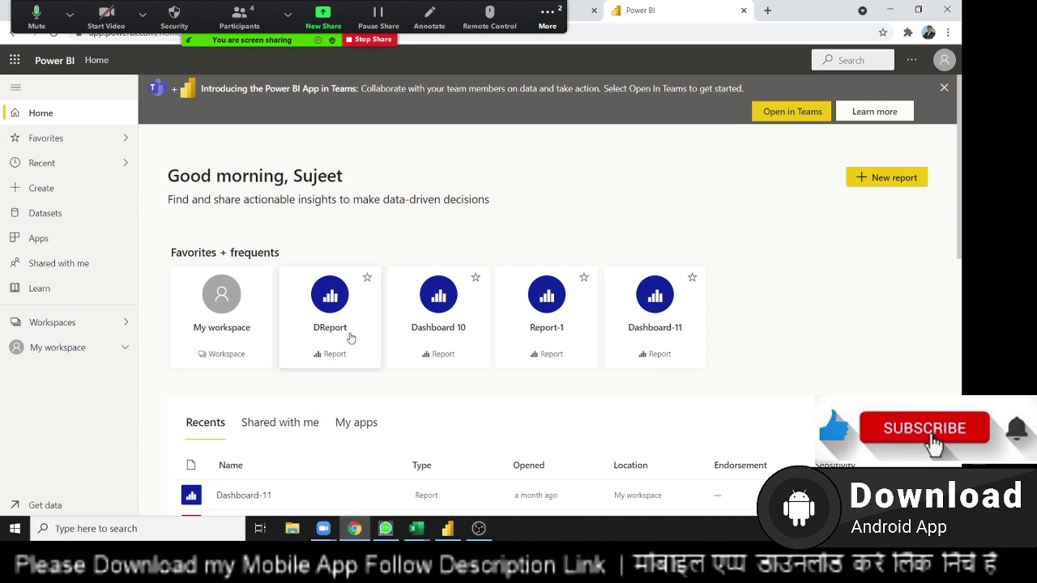
scroll(350, 344, "down", 3)
scroll(351, 347, "up", 3)
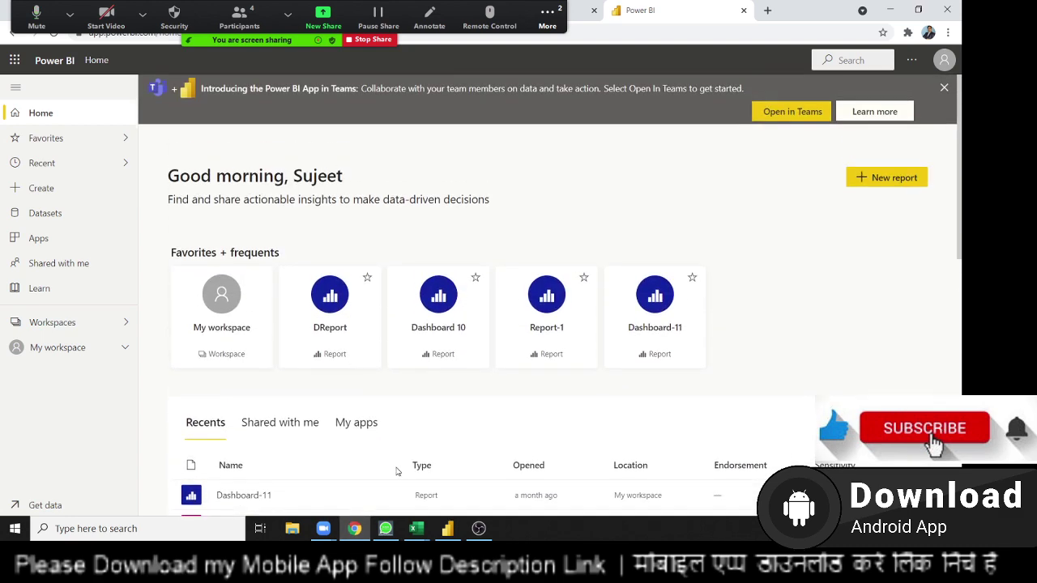
left_click(450, 536)
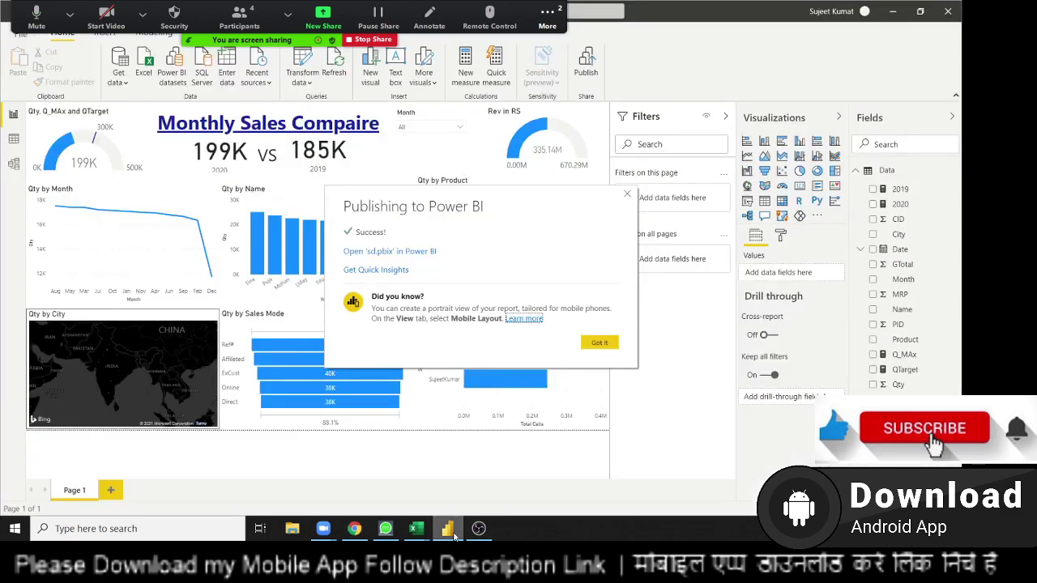
left_click(606, 345)
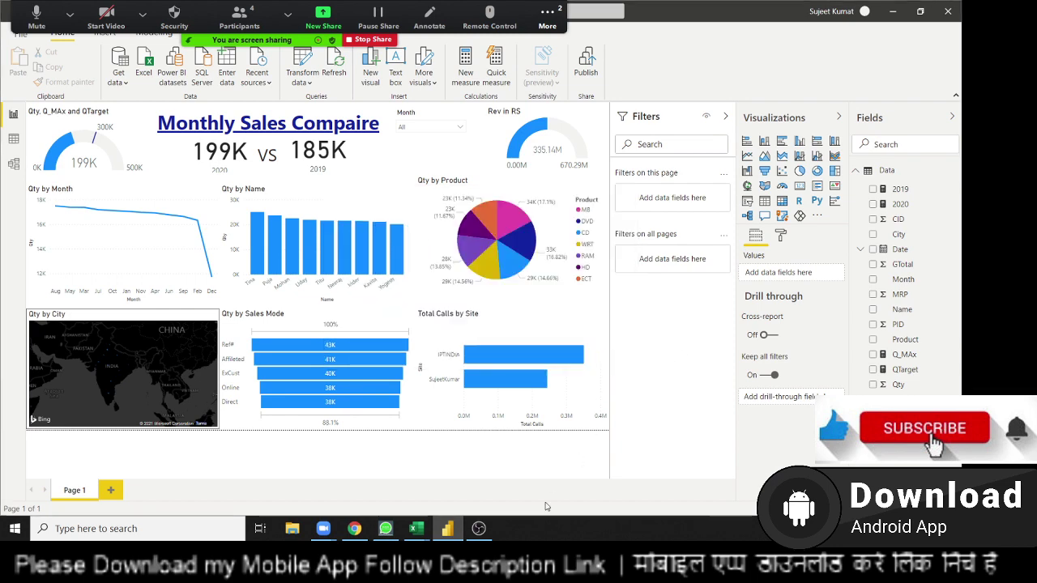
Dismiss the Teams banner, reload the Power BI home page, and scroll through the Recents list.
left_click(354, 528)
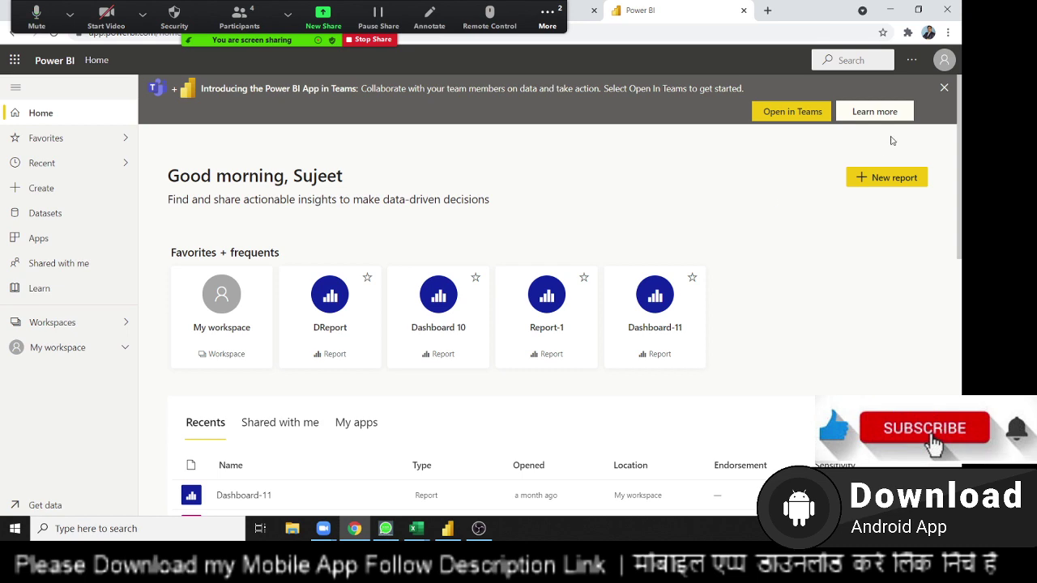
left_click(942, 88)
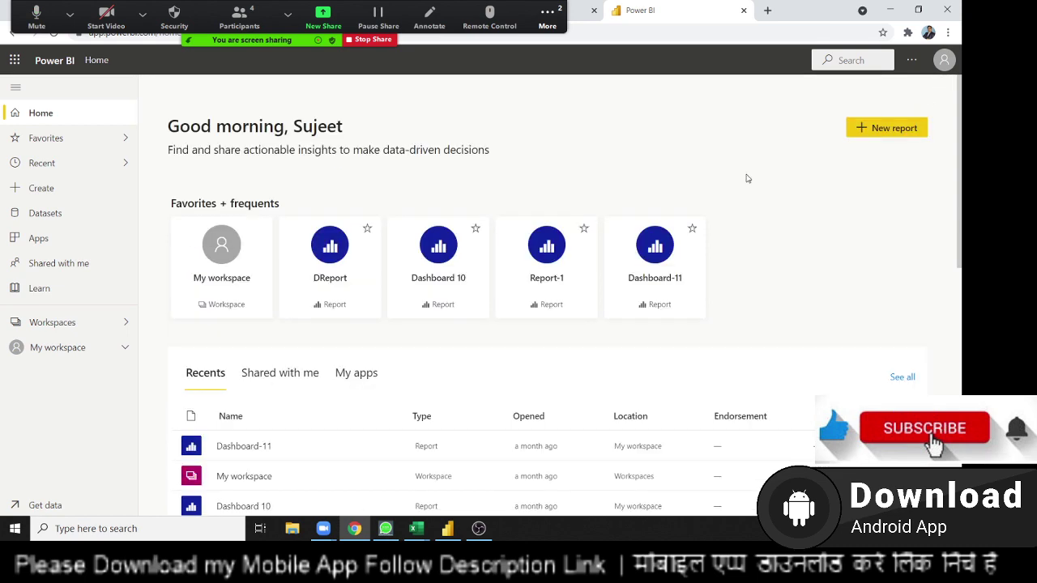
scroll(235, 340, "down", 3)
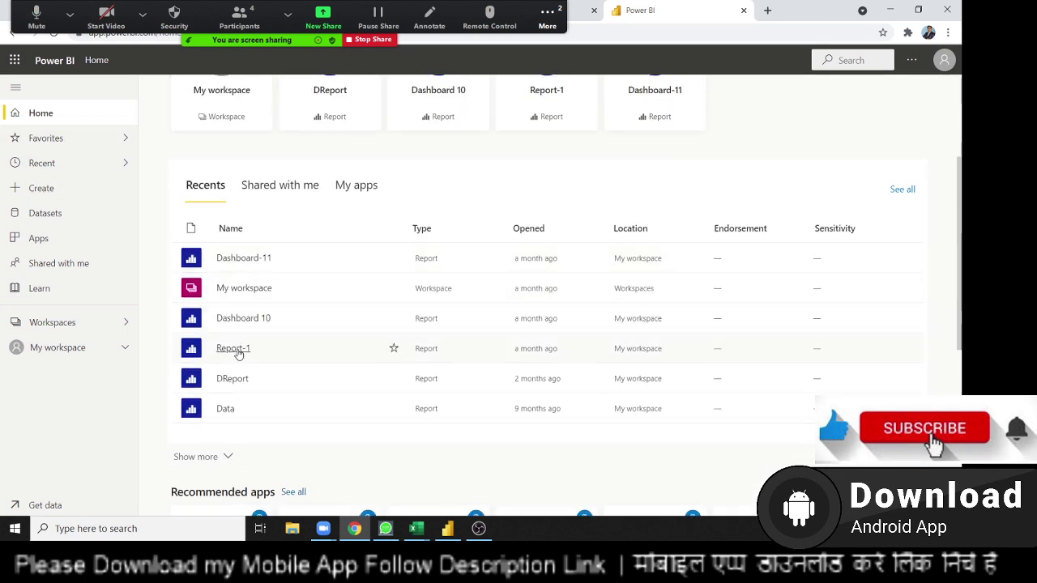
scroll(210, 219, "up", 3)
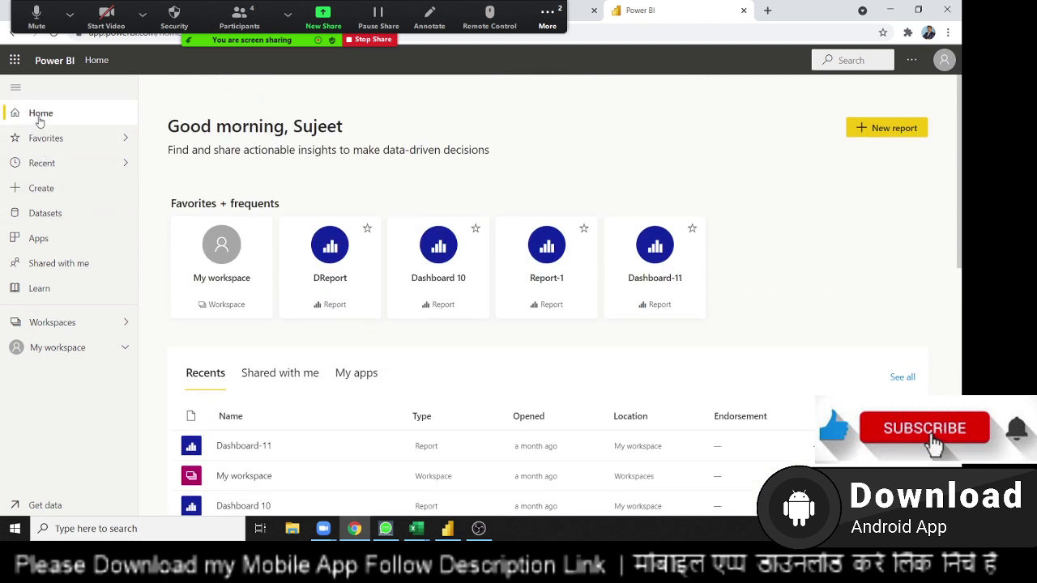
left_click(54, 34)
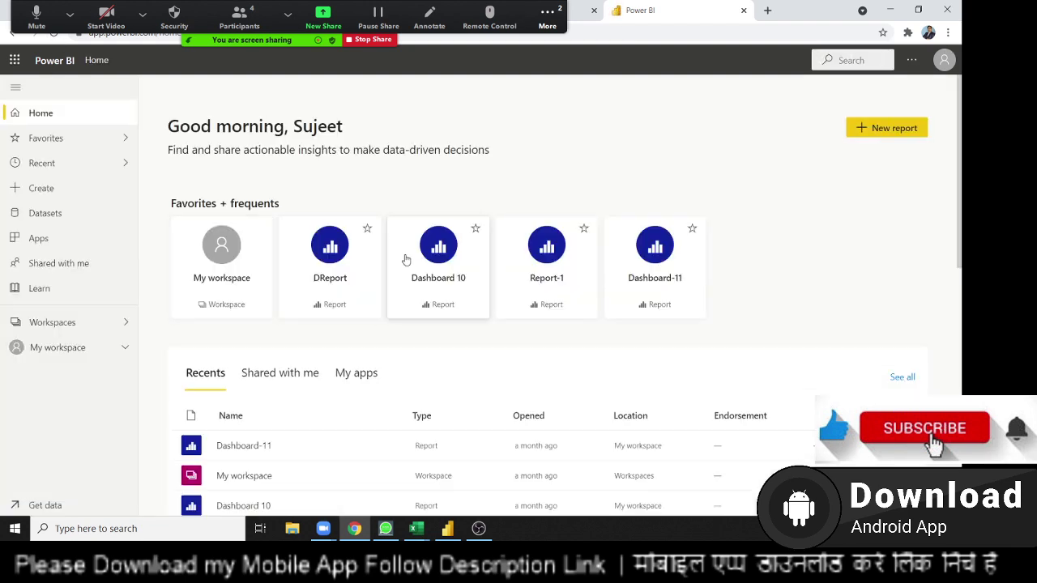
scroll(722, 343, "down", 2)
scroll(701, 342, "down", 1)
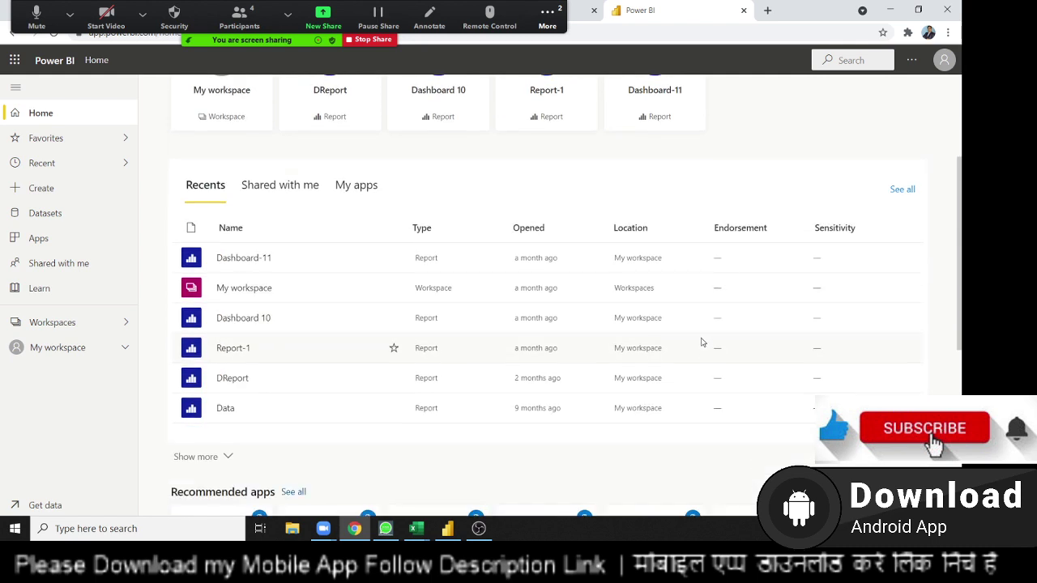
scroll(233, 401, "down", 1)
scroll(238, 400, "down", 1)
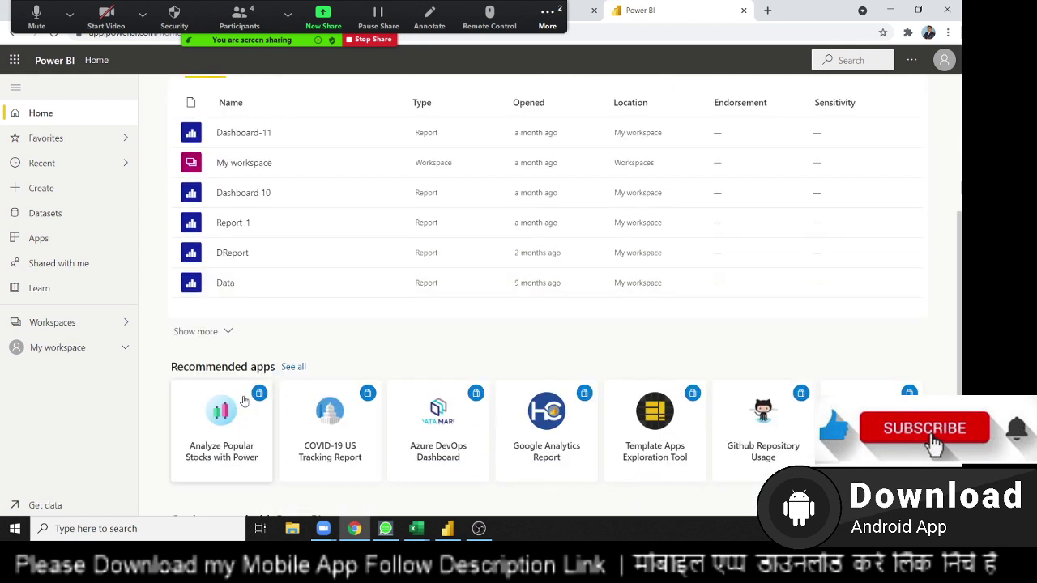
scroll(243, 401, "up", 2)
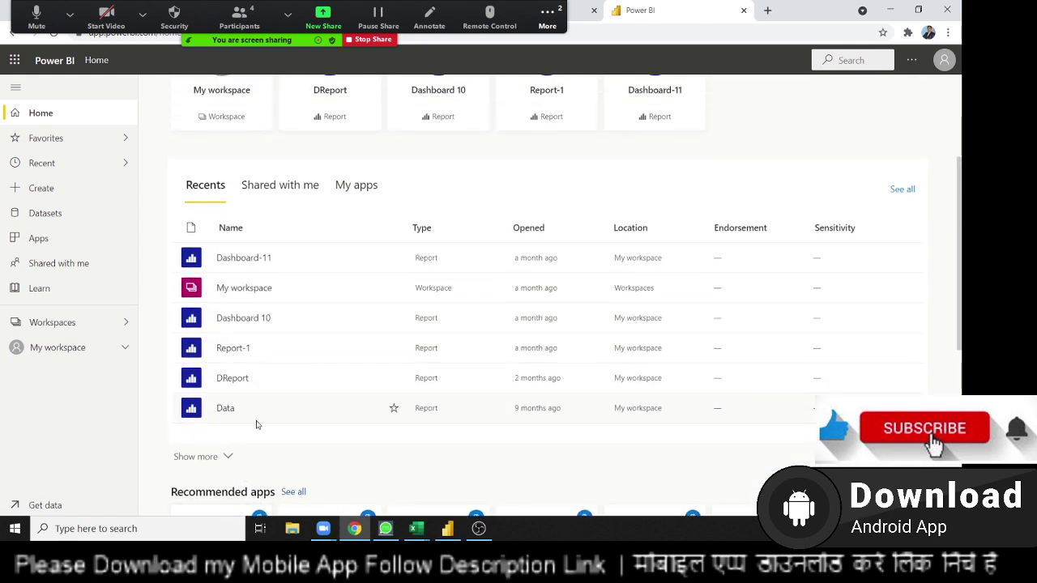
scroll(254, 427, "up", 2)
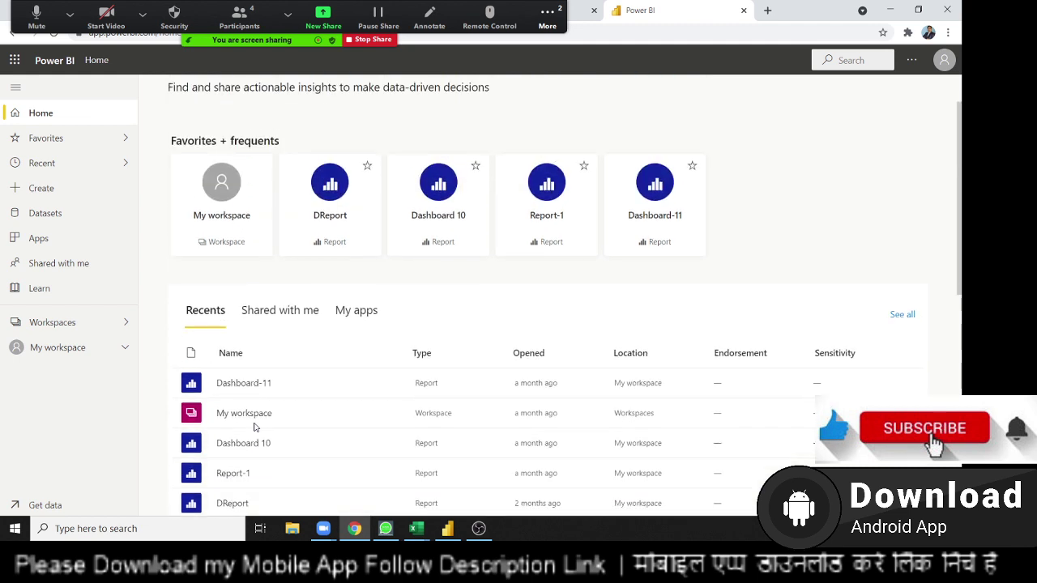
scroll(254, 427, "up", 1)
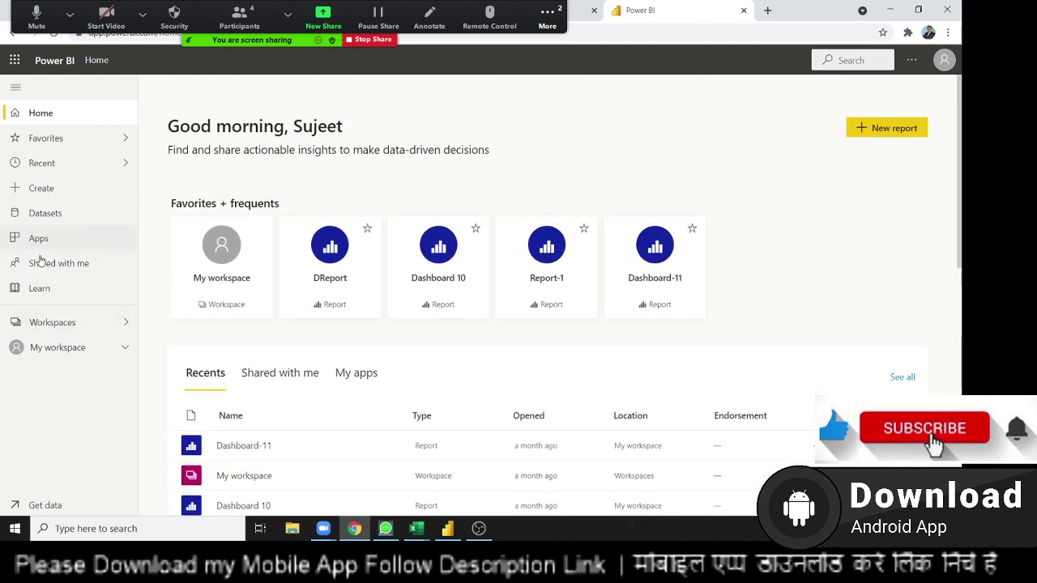
Open the sd report from the sd dataset's related reports under Datasets.
left_click(46, 216)
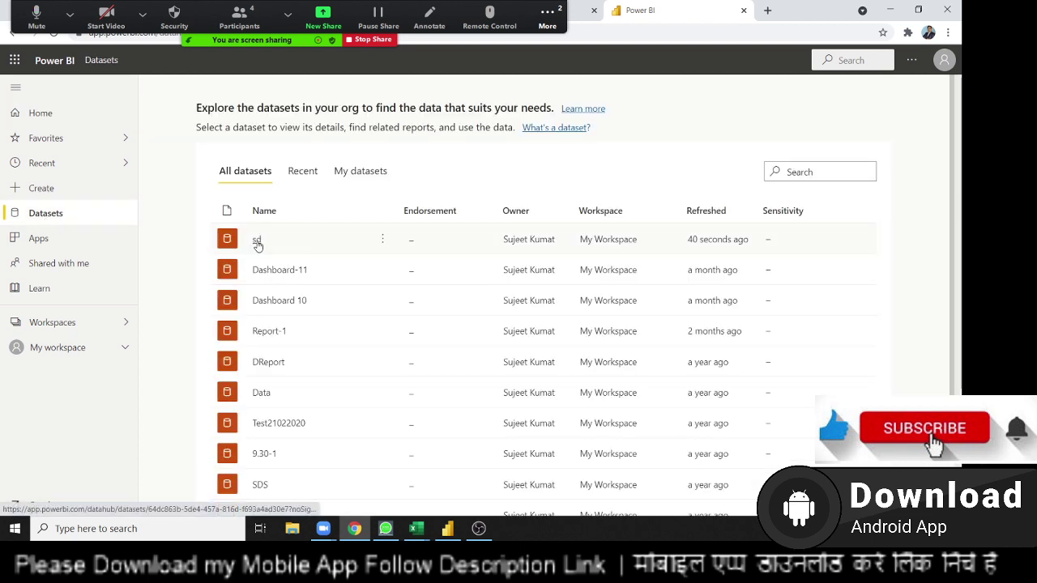
left_click(256, 240)
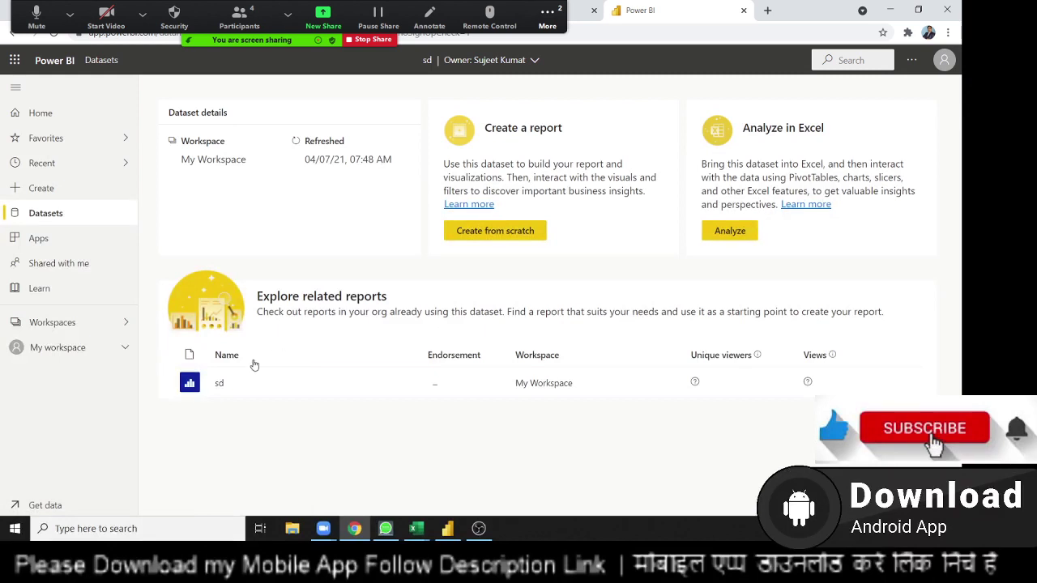
left_click(219, 389)
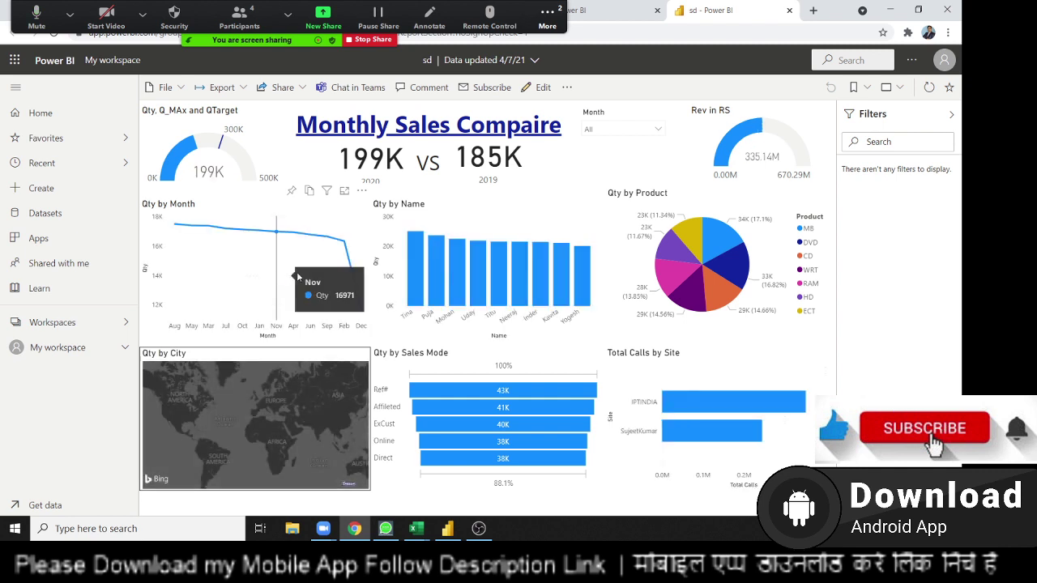
Try Export > Analyze in Excel, dismiss the Pro upgrade prompt, and bring up Share > Embed report options.
left_click(240, 91)
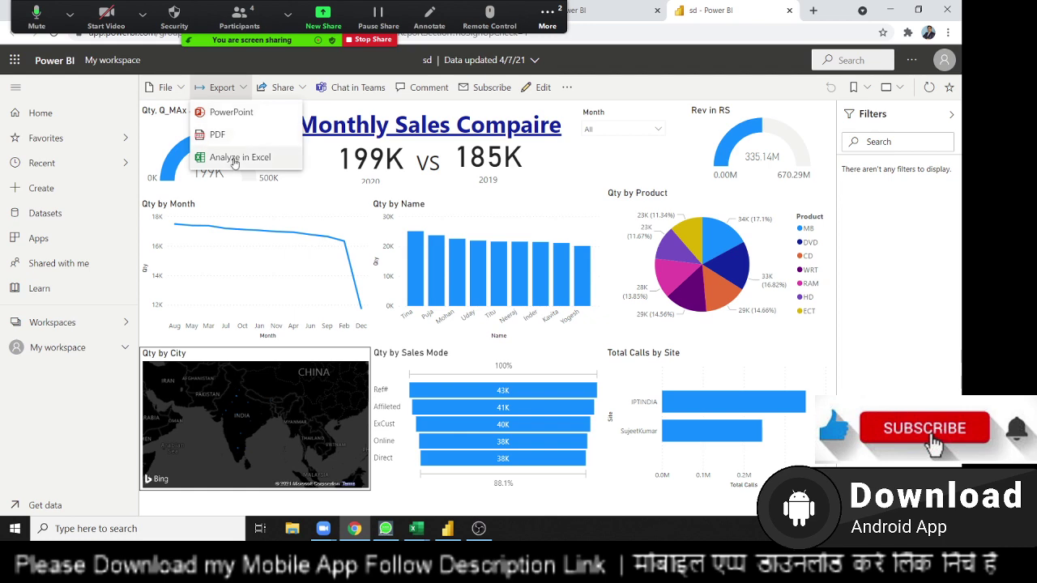
left_click(235, 160)
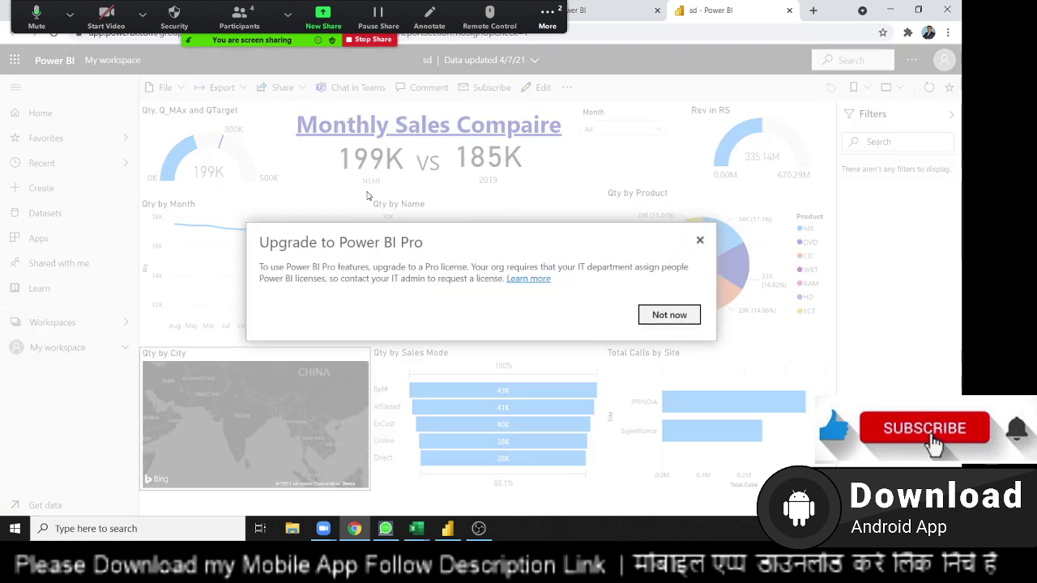
left_click(700, 241)
left_click(297, 89)
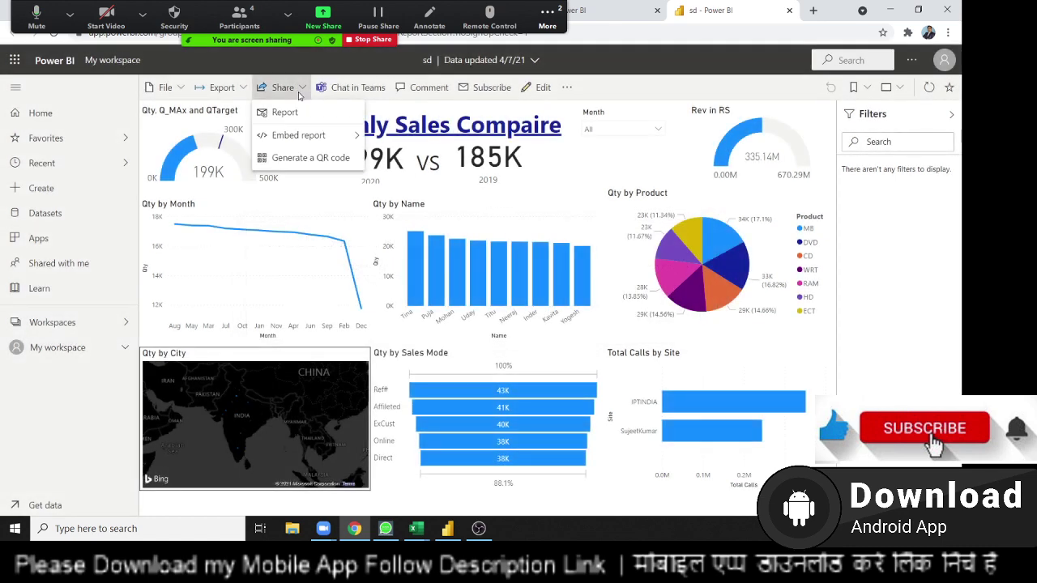
mouse_move(296, 143)
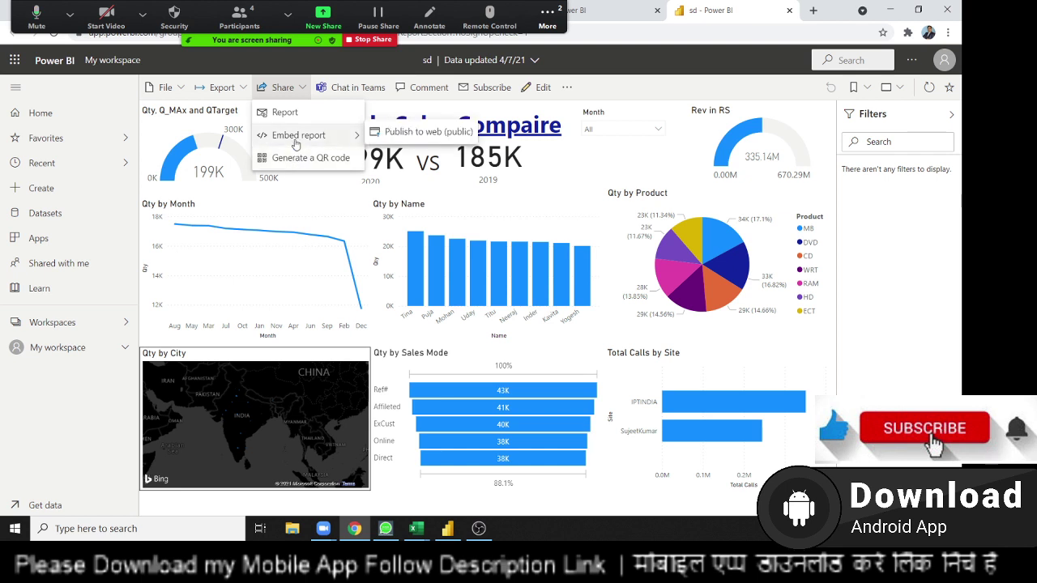
Create a Publish to web (public) embed code for sd and copy its shareable link.
left_click(387, 133)
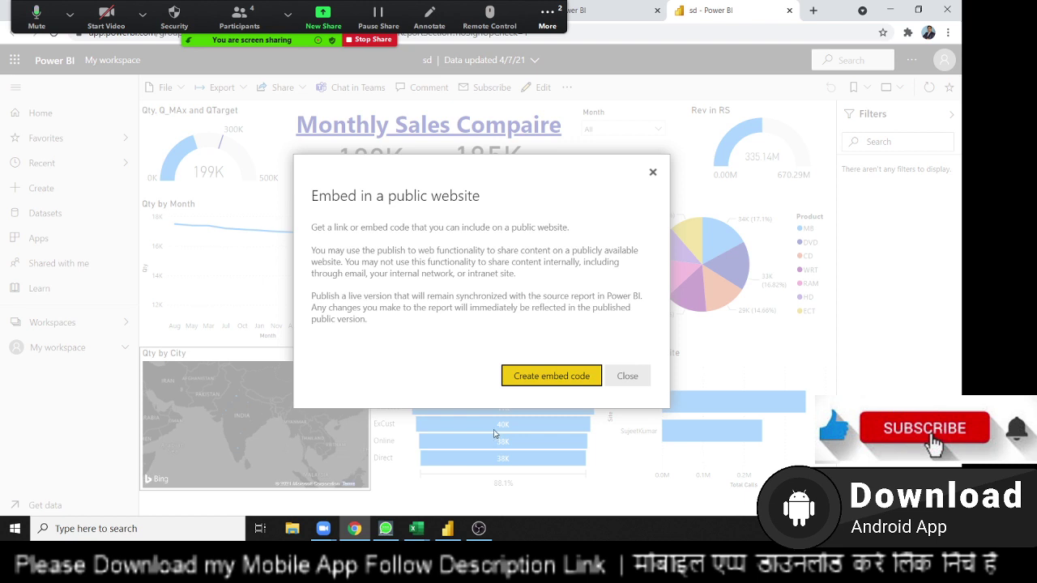
left_click(553, 374)
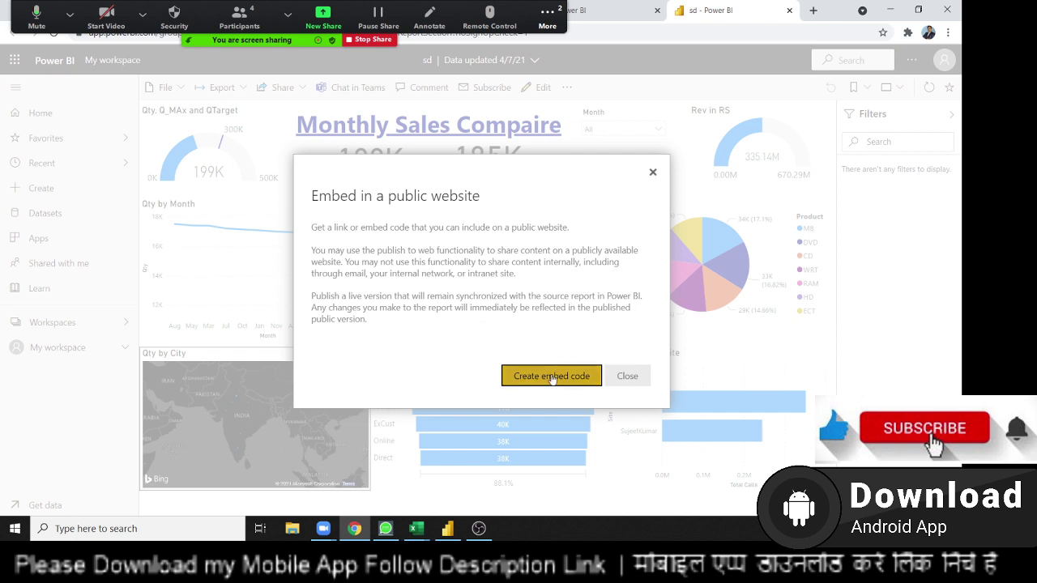
left_click(564, 382)
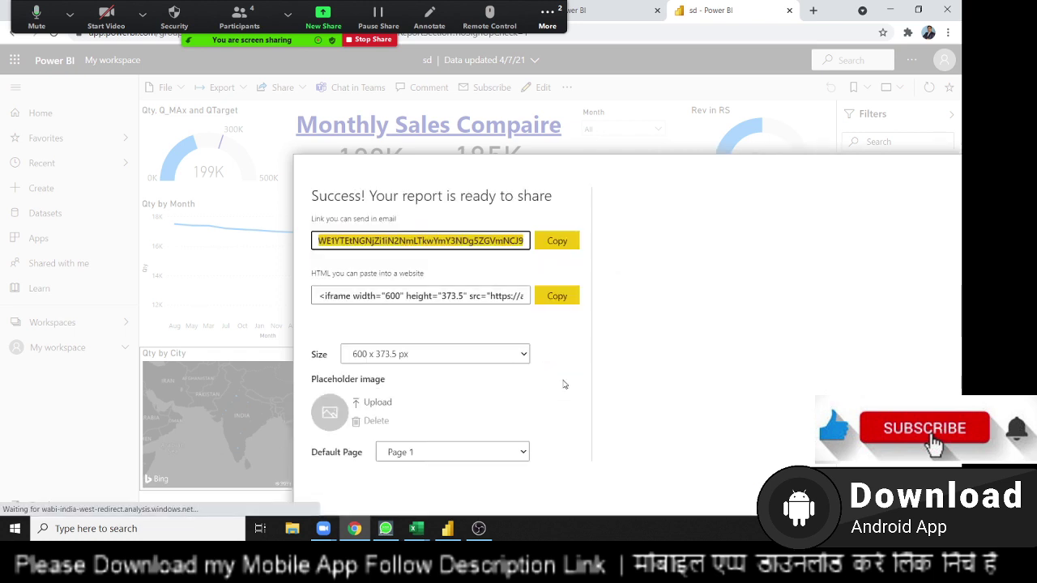
left_click(546, 248)
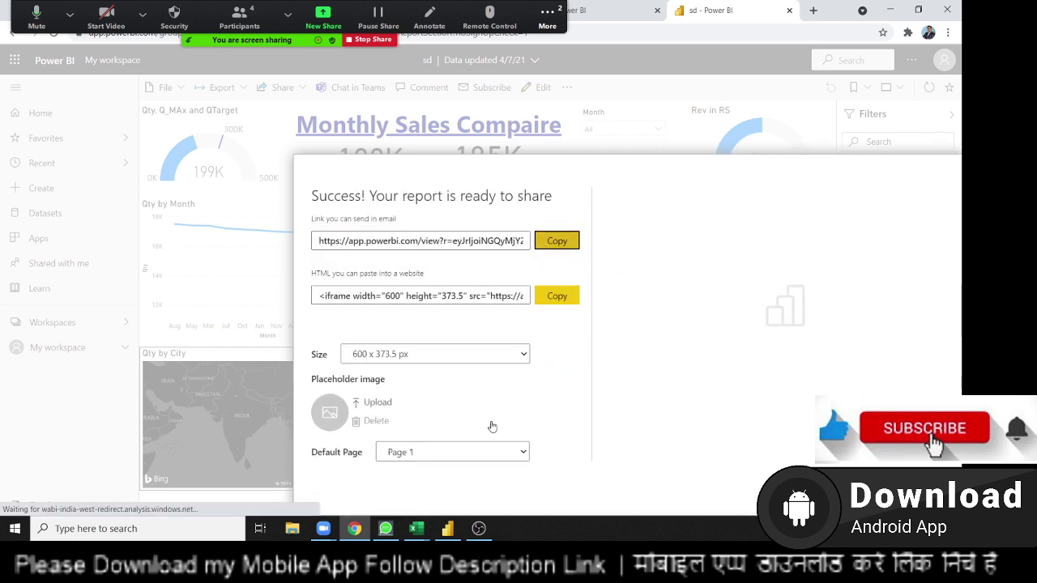
left_click(814, 11)
Load the copied public link and filter its Month slicer to Dec, then Feb.
key("ctrl+v")
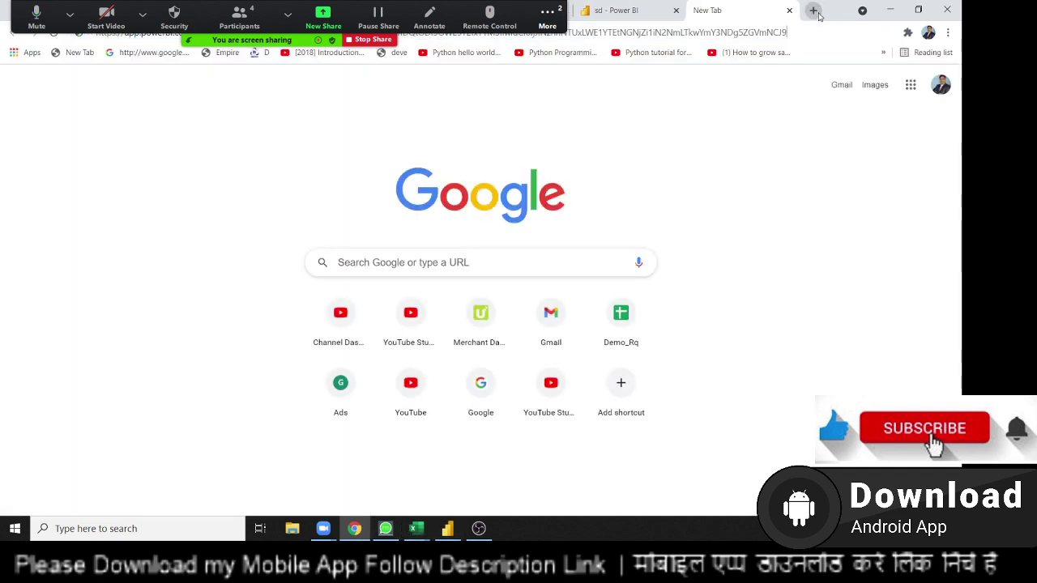
key("Return")
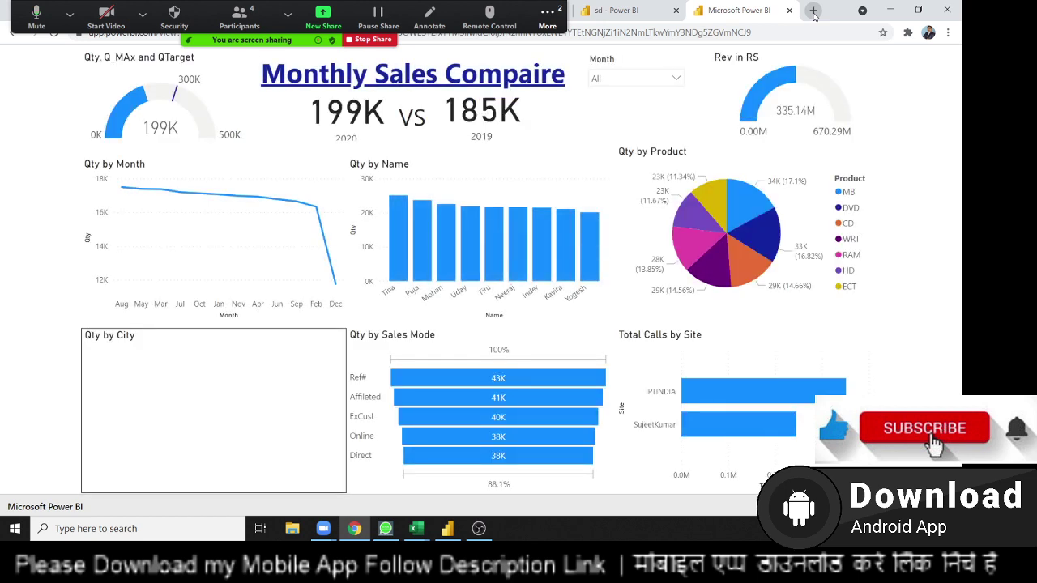
left_click(676, 79)
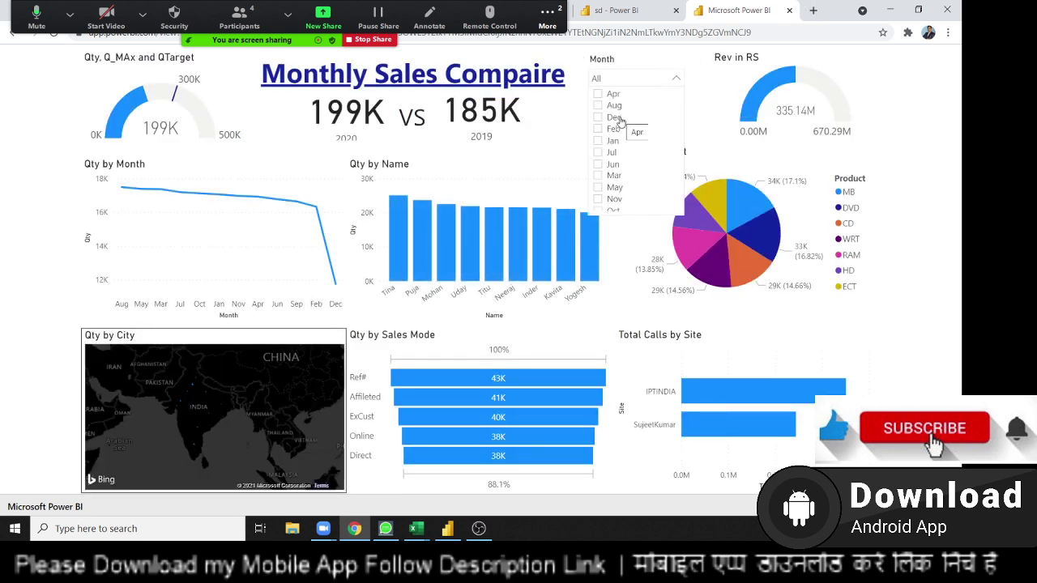
left_click(616, 117)
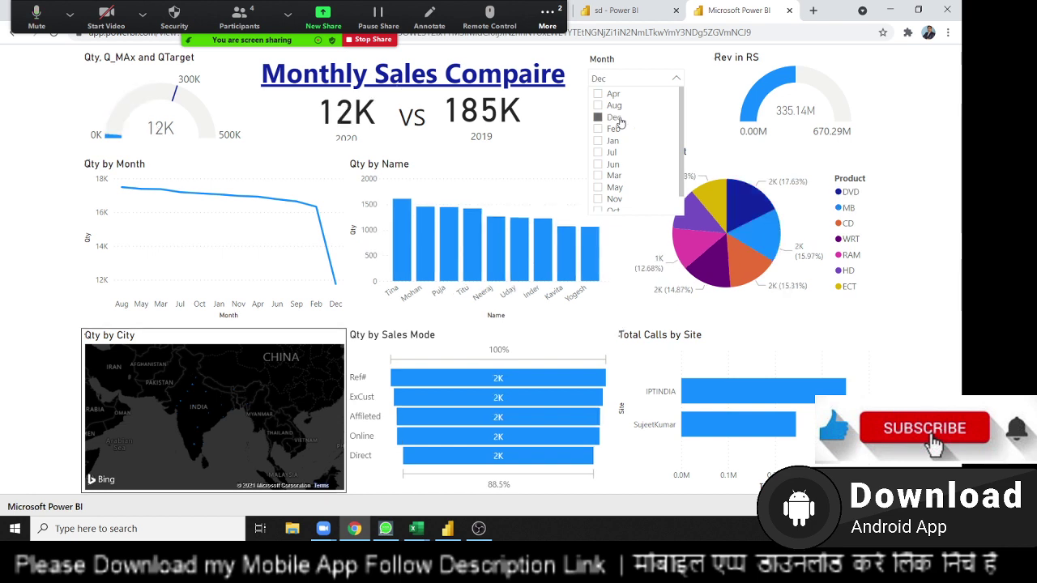
left_click(614, 129)
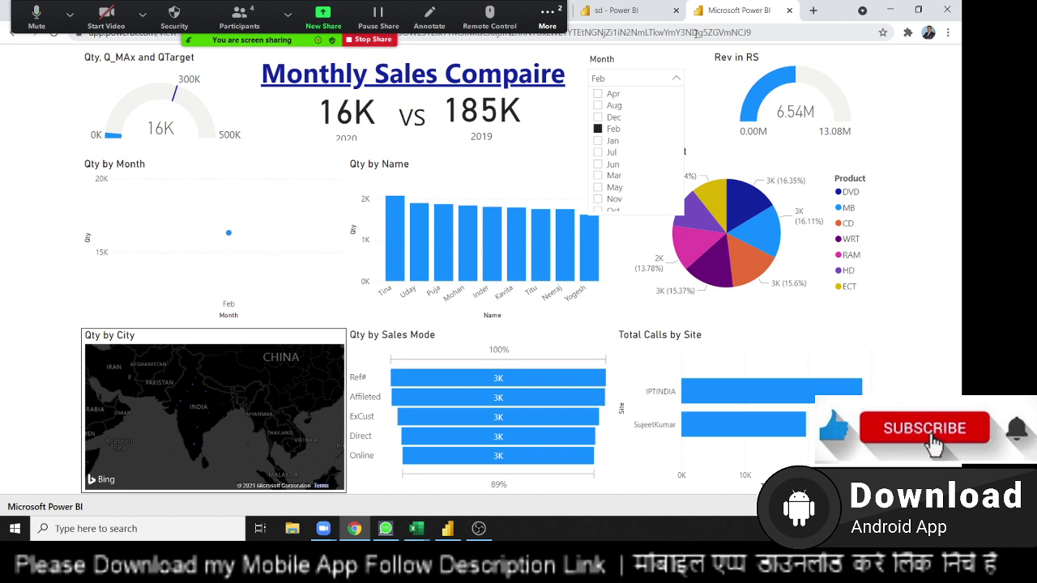
left_click(639, 10)
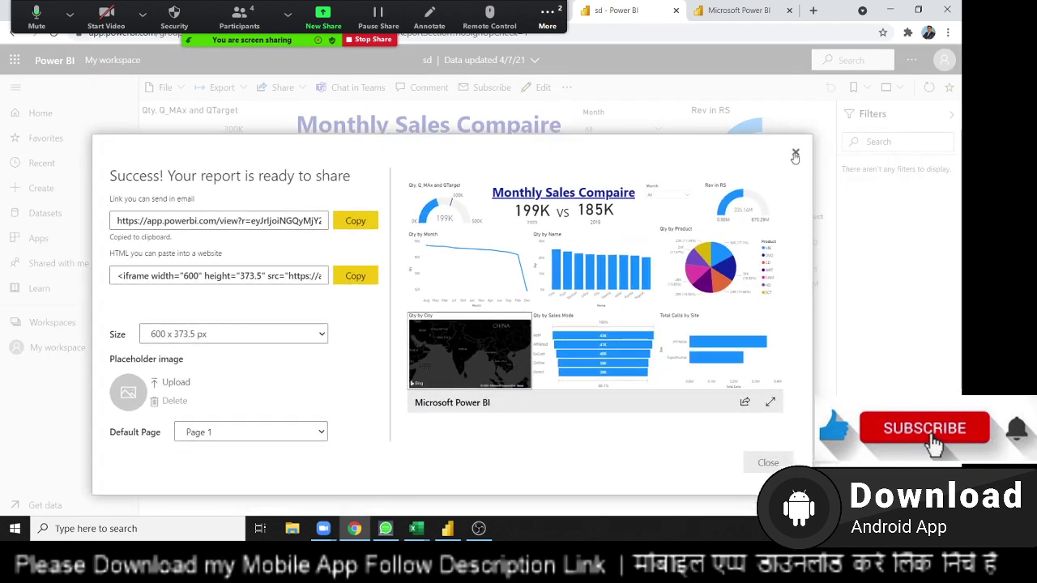
Close the embed code results, try Share > Report, and dismiss the Pro upgrade prompt.
left_click(795, 154)
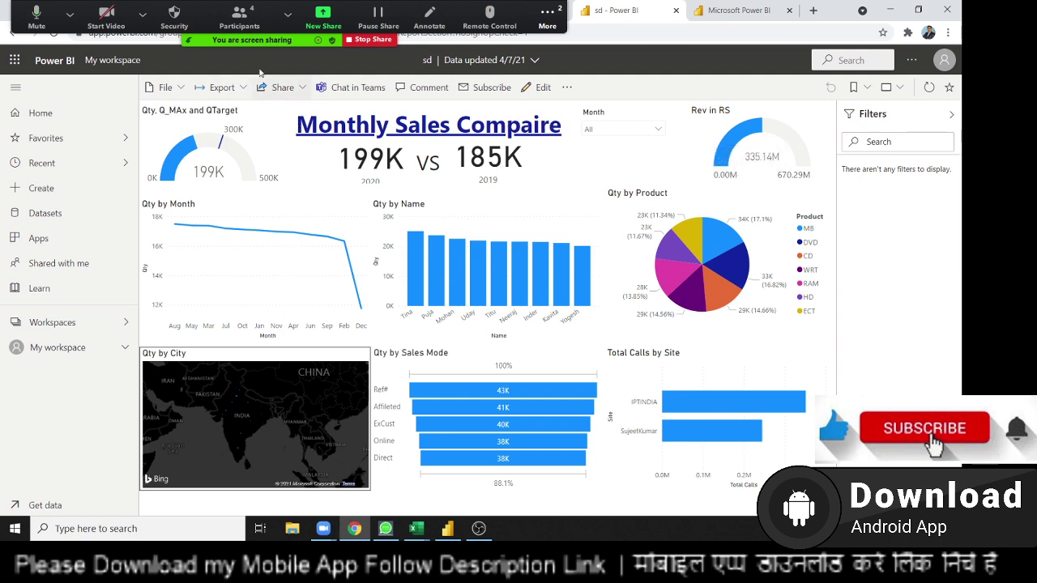
left_click(276, 87)
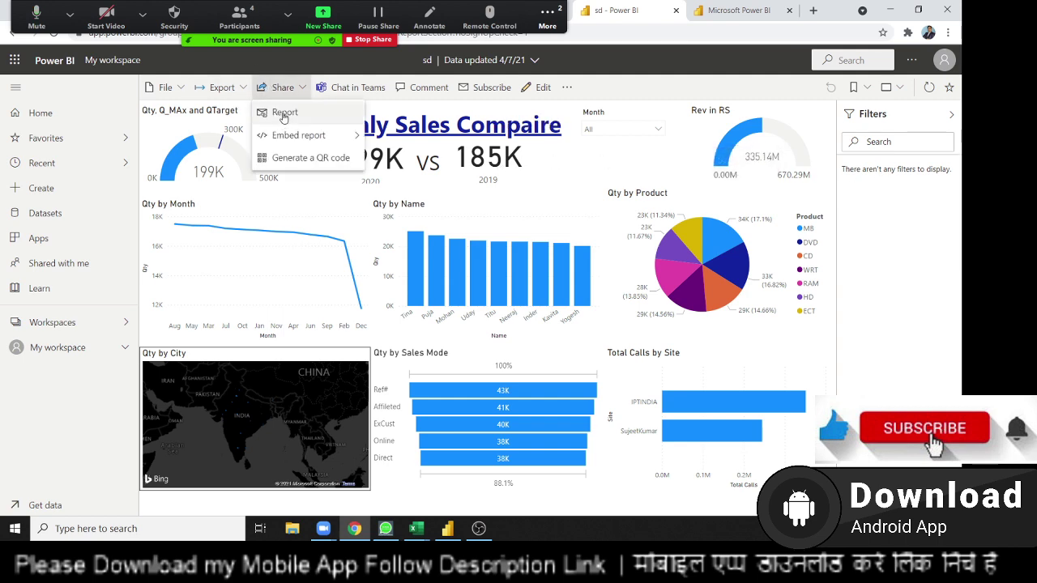
left_click(283, 117)
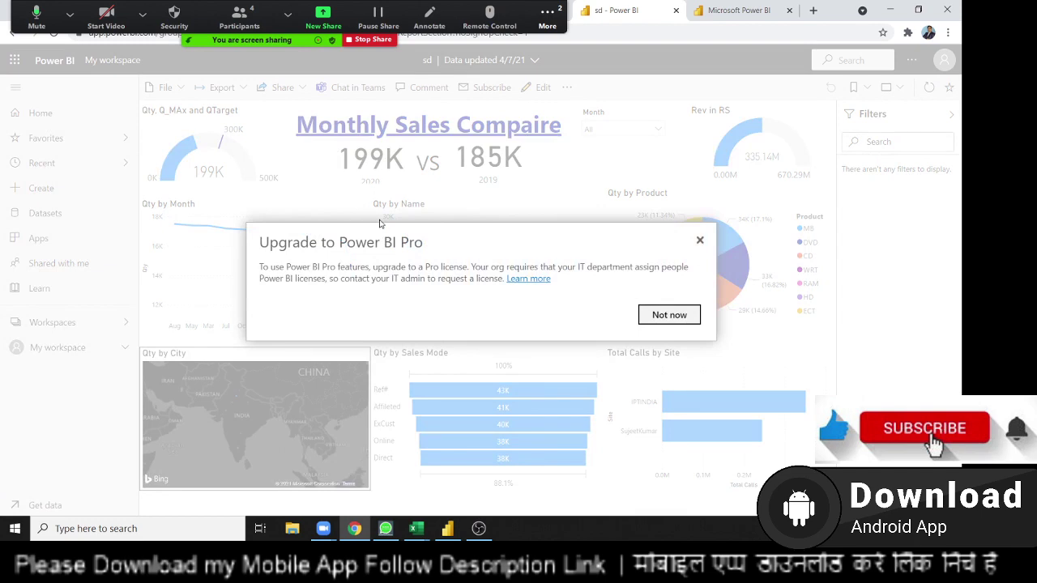
left_click(701, 243)
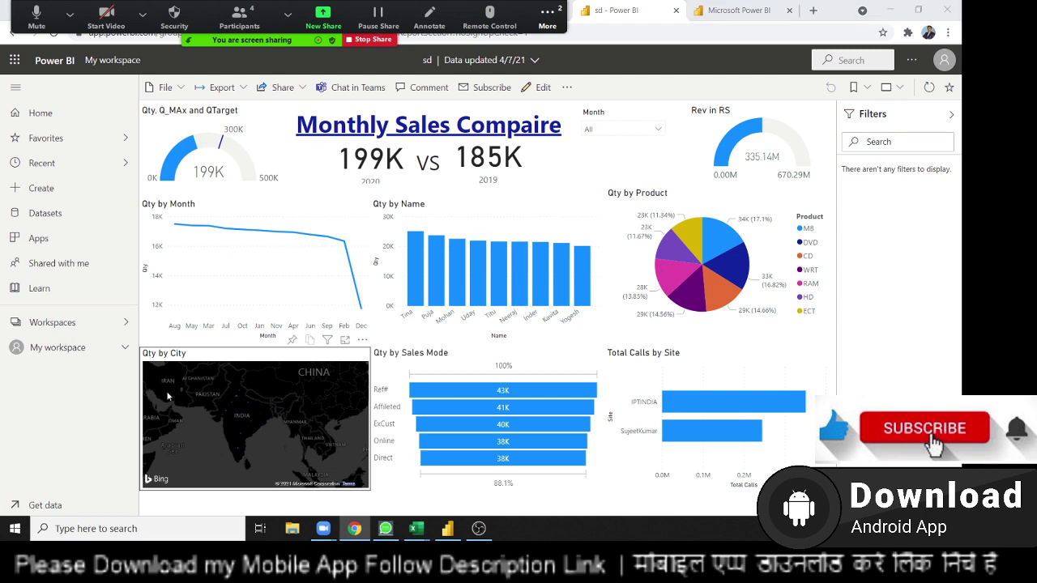
key("super")
key("super")
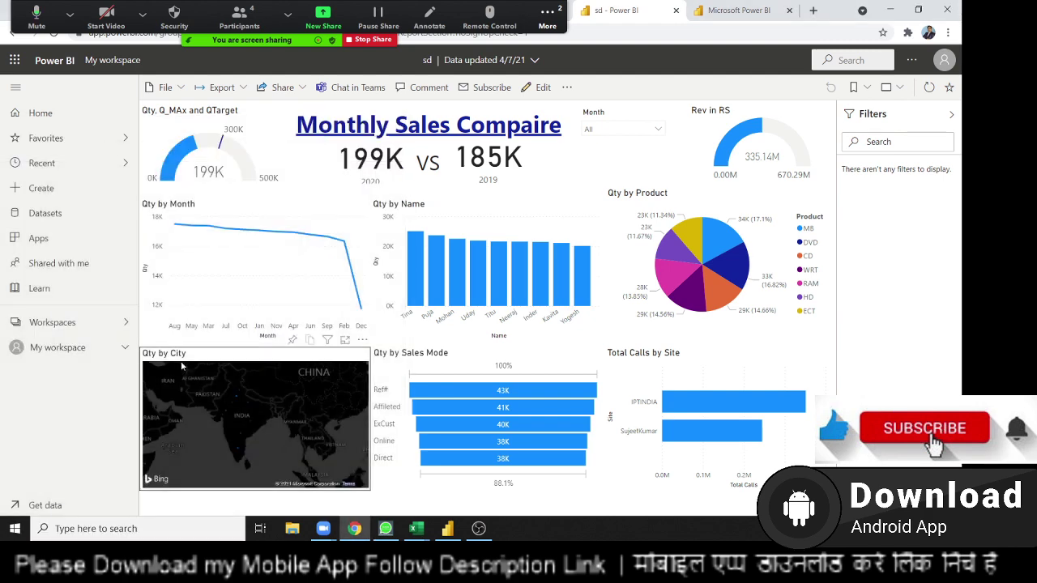